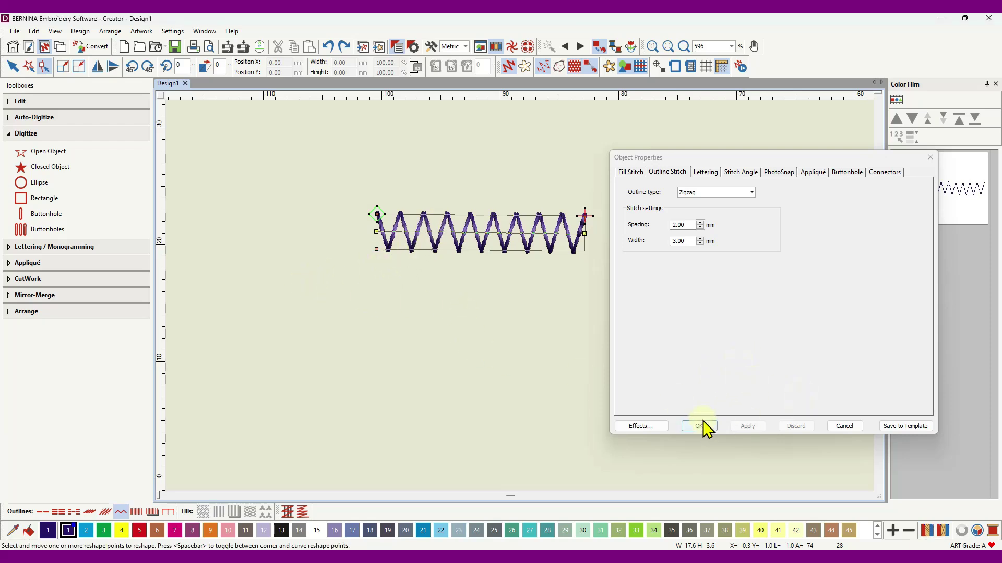
Close the object properties and reshape the zigzag line by its end width control point to a full width of about 4.2 mm
click(837, 428)
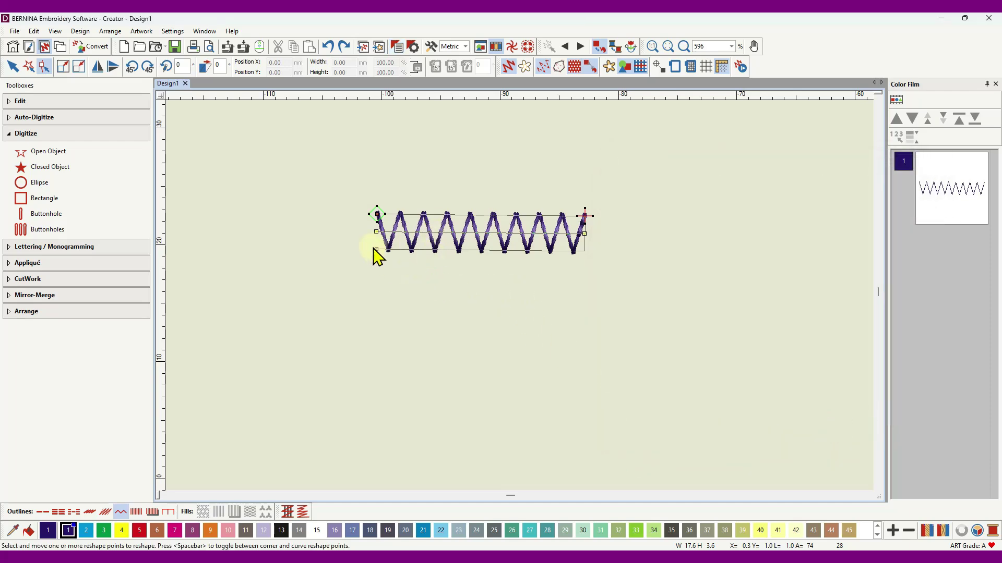
click(13, 68)
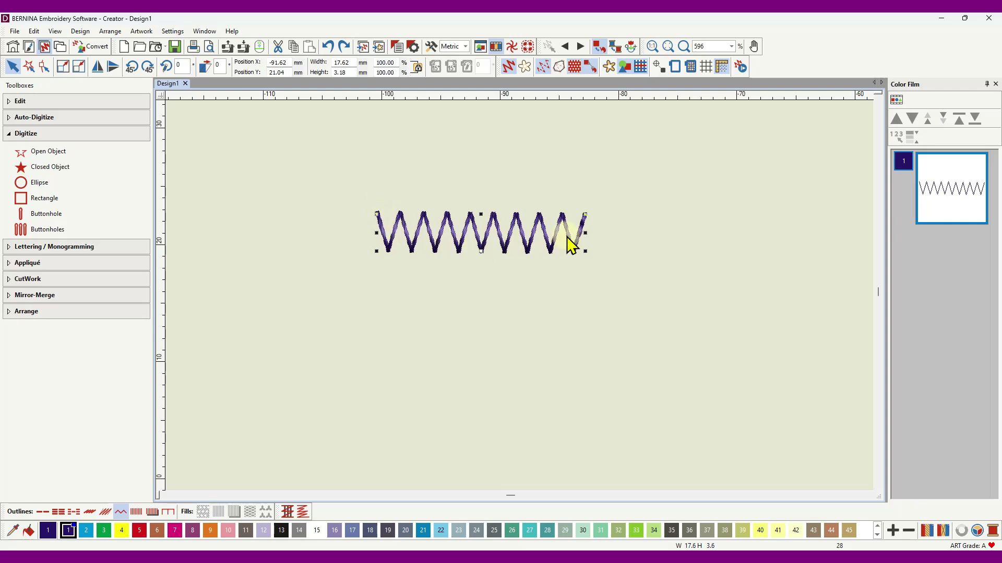
click(43, 68)
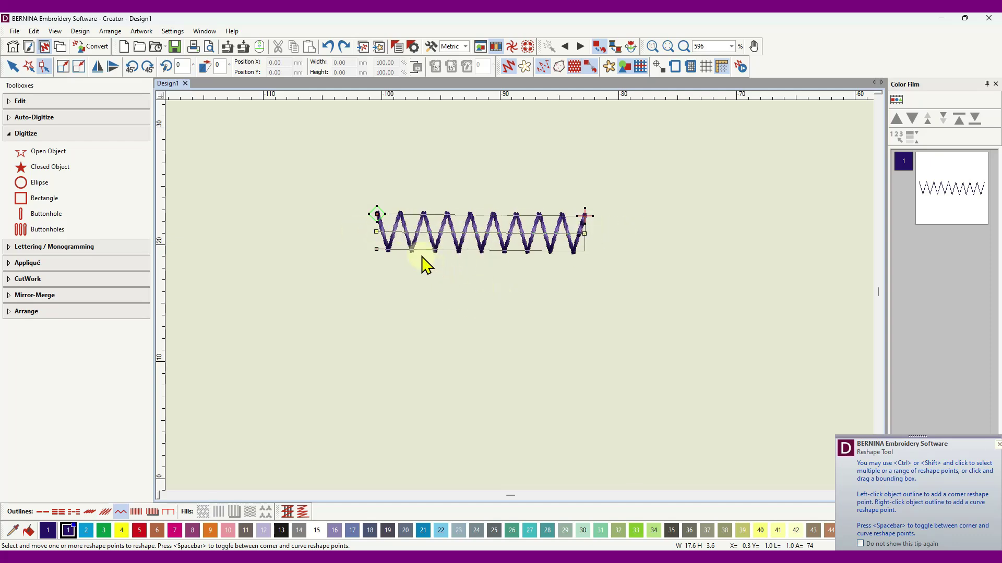
scroll(422, 257, up, 5)
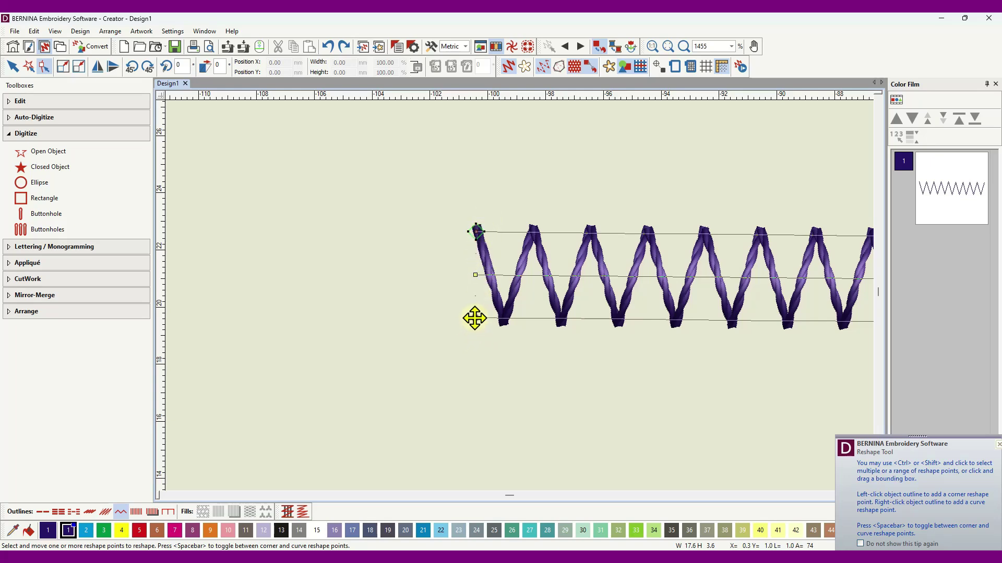
drag(474, 318, 475, 347)
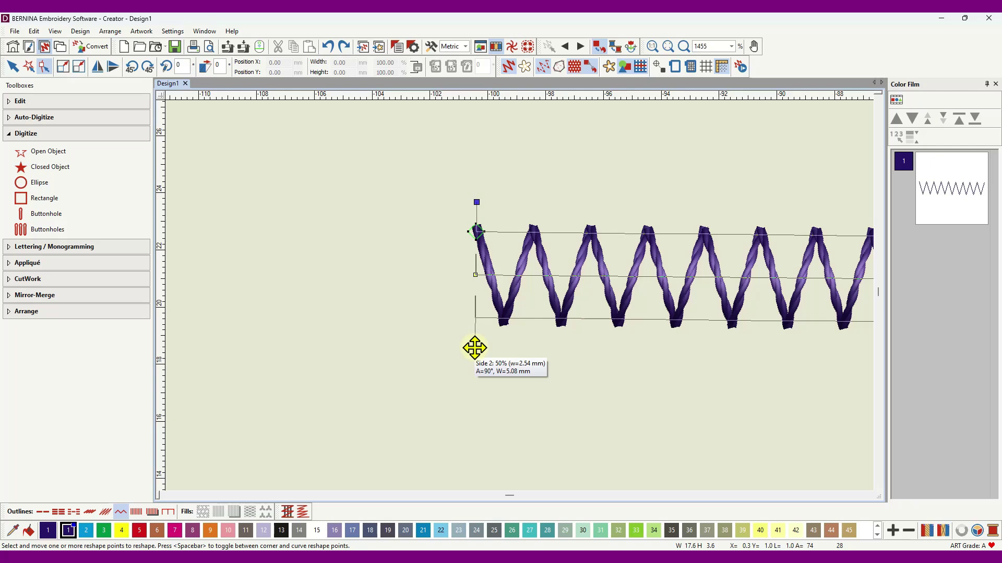
drag(475, 348, 474, 318)
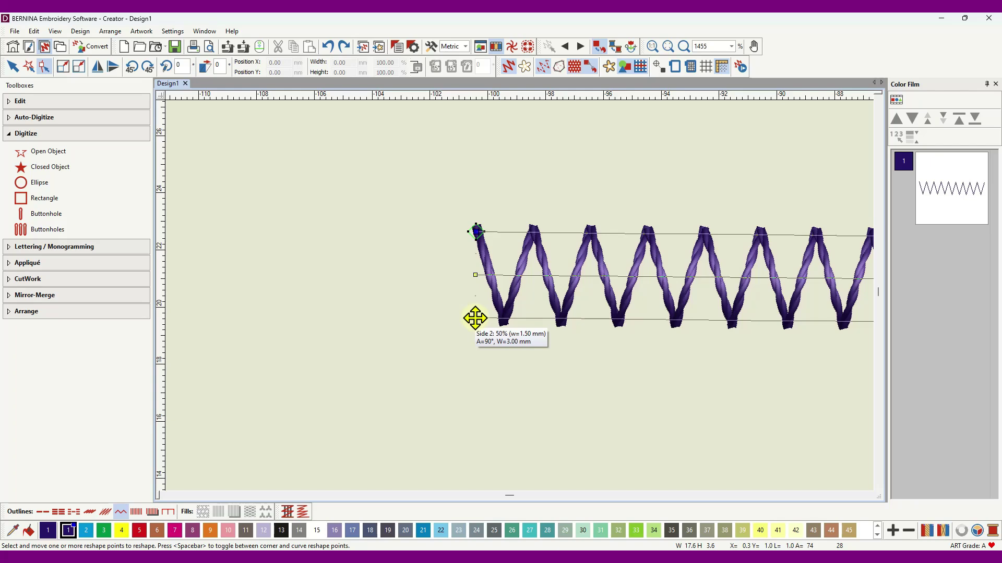
drag(474, 317, 475, 361)
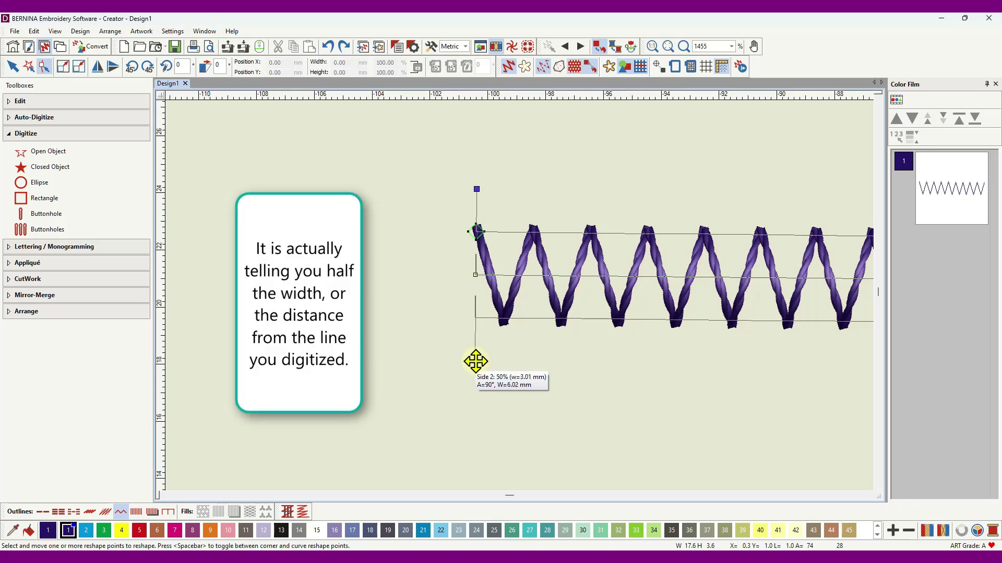
drag(475, 360, 475, 335)
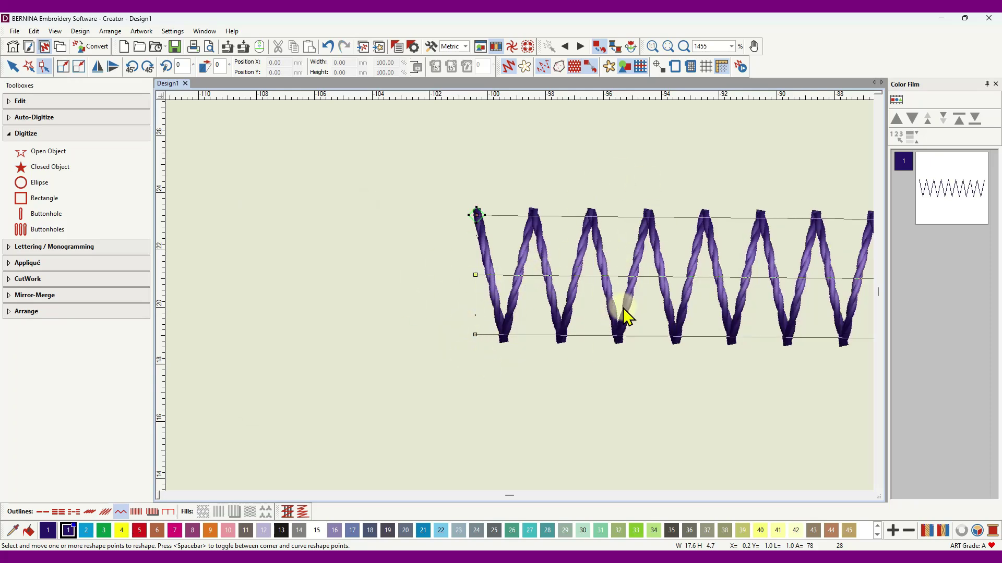
Set the zigzag outline's width to exactly 4 mm in its object properties
scroll(613, 285, down, 2)
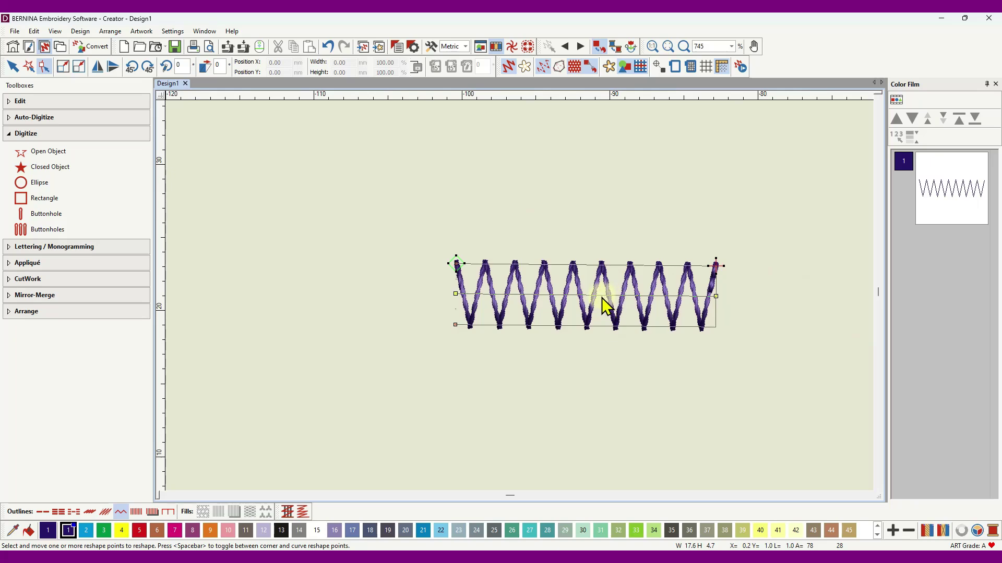
scroll(602, 297, up, 2)
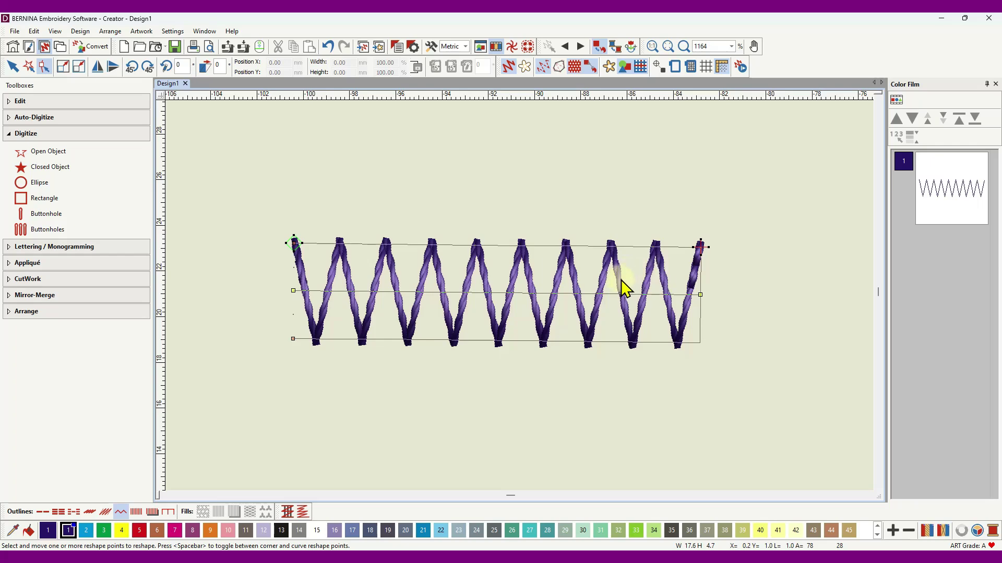
click(12, 67)
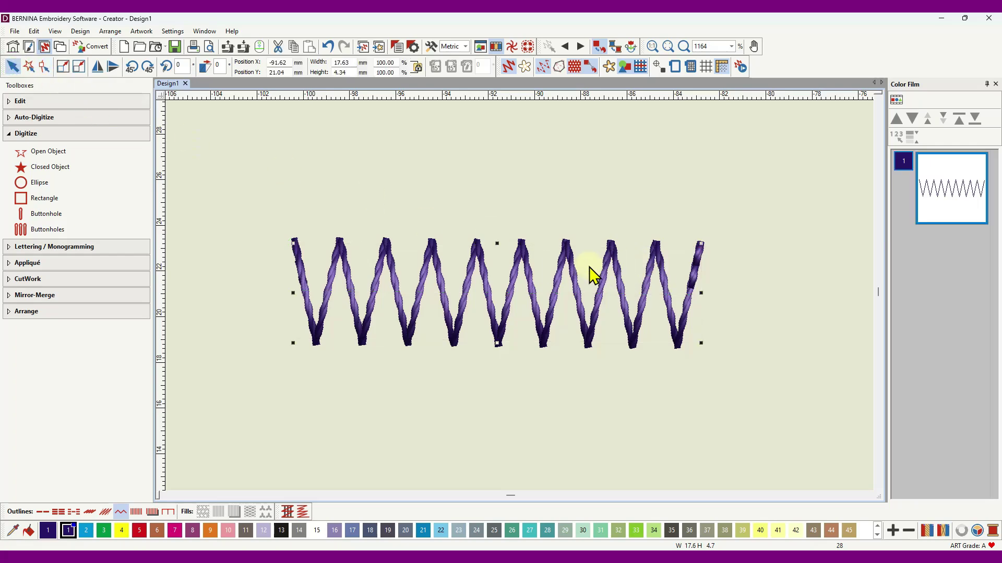
right_click(572, 271)
click(619, 278)
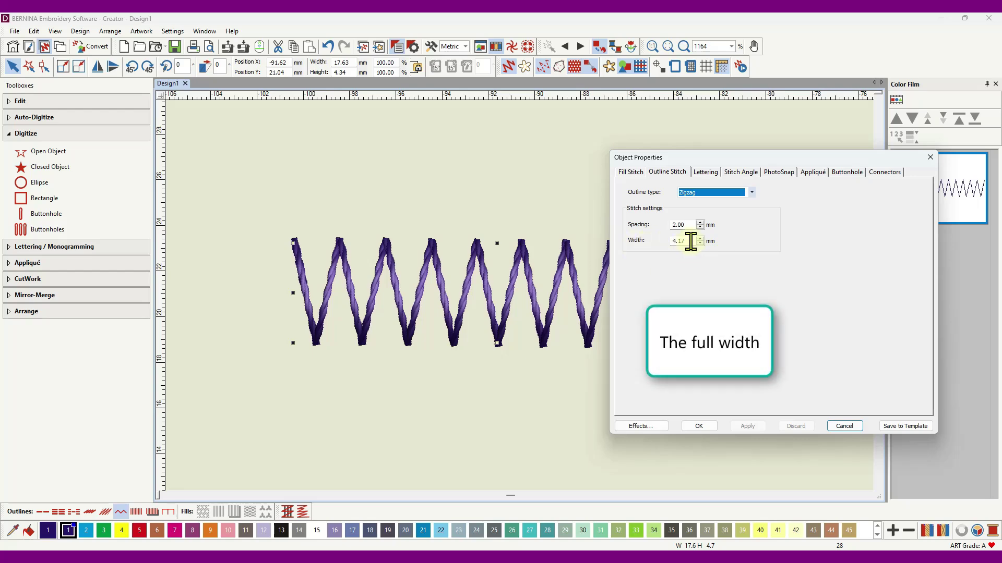
click(691, 241)
drag(685, 241, 671, 240)
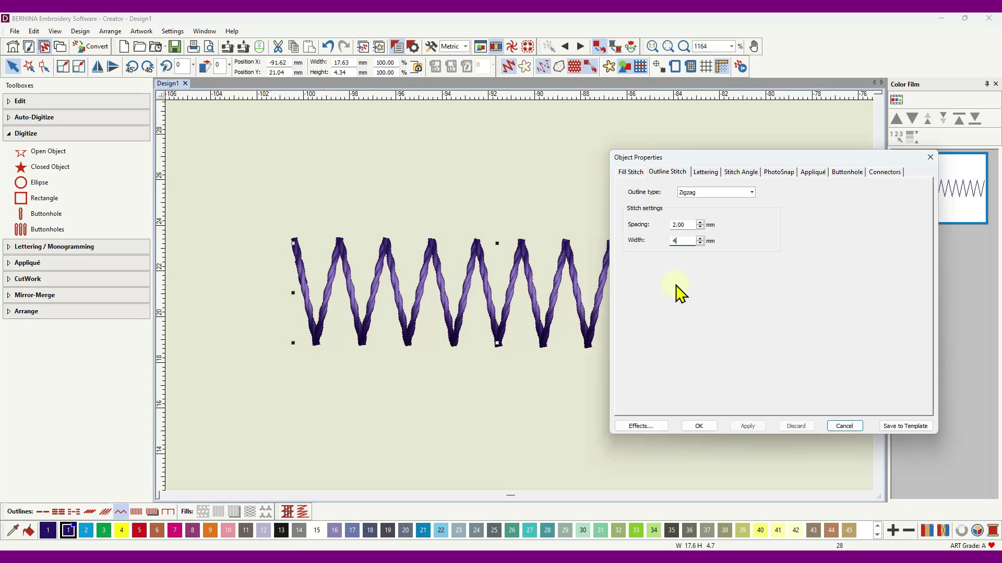
click(744, 427)
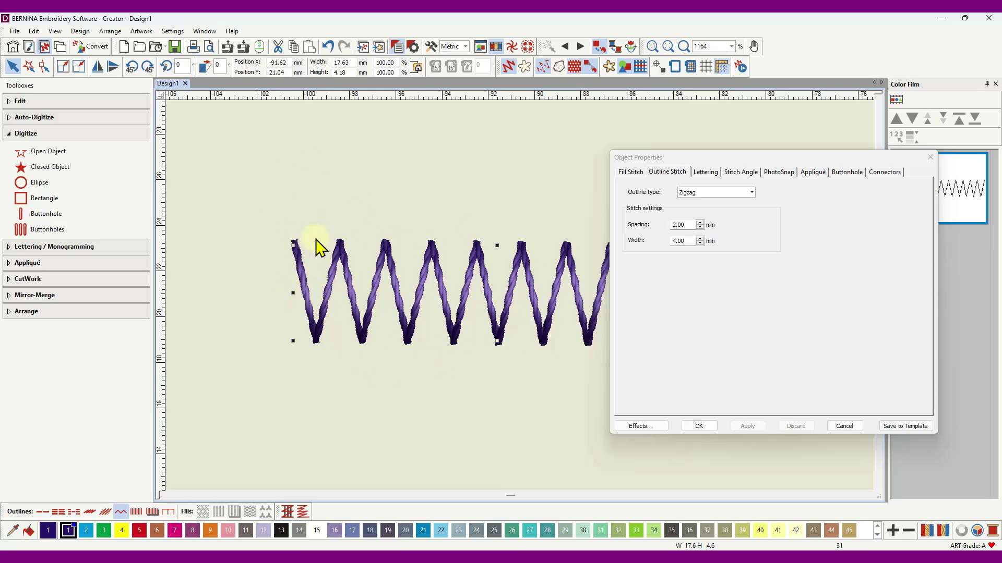
click(700, 426)
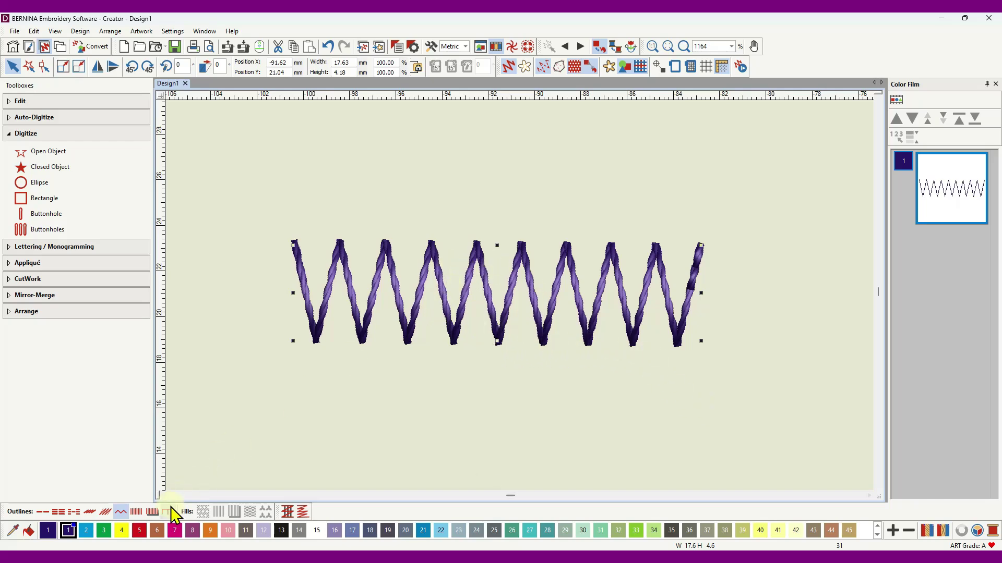
Convert the zigzag line to a Satin outline and reshape its width to about 3.5 mm
click(136, 512)
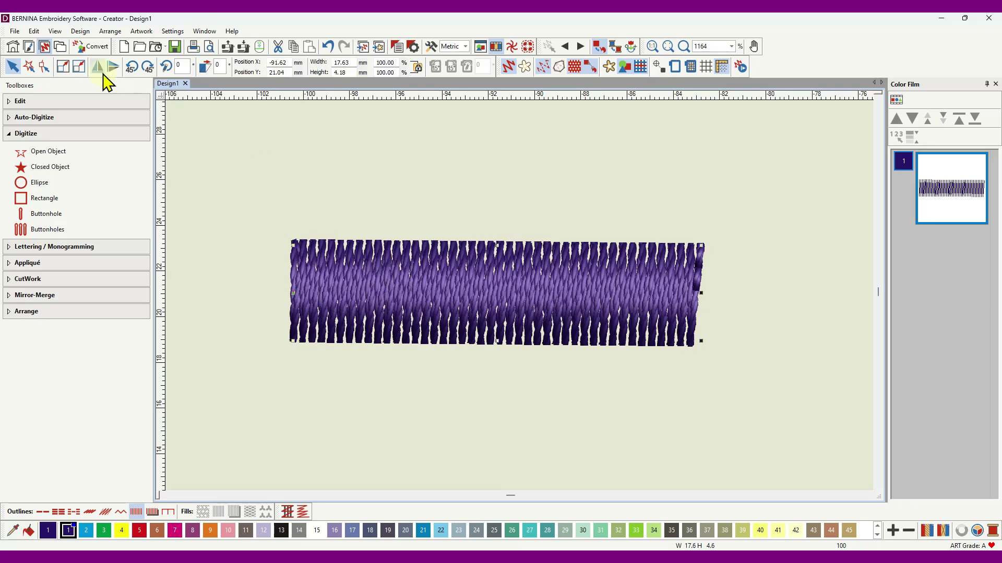
click(45, 66)
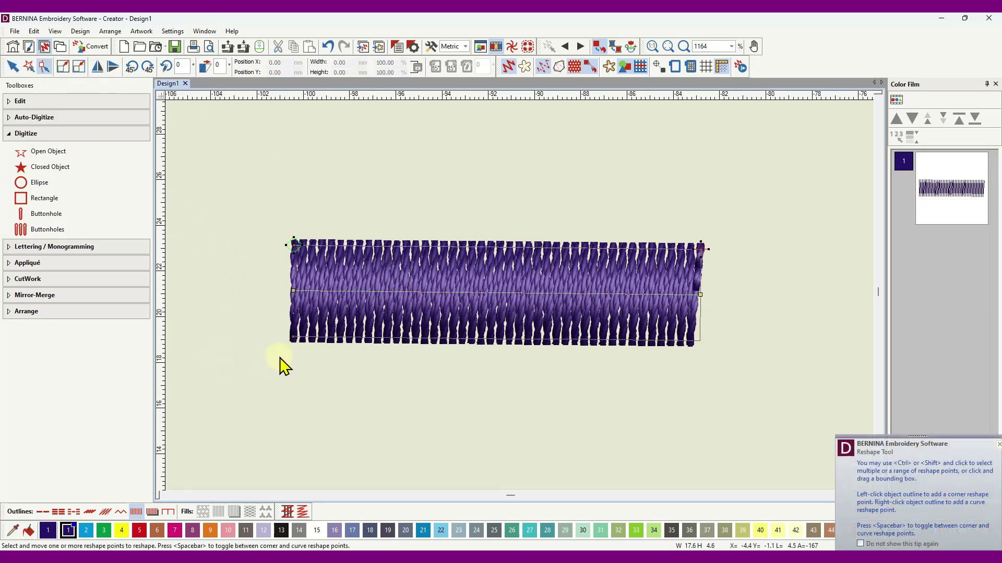
click(293, 244)
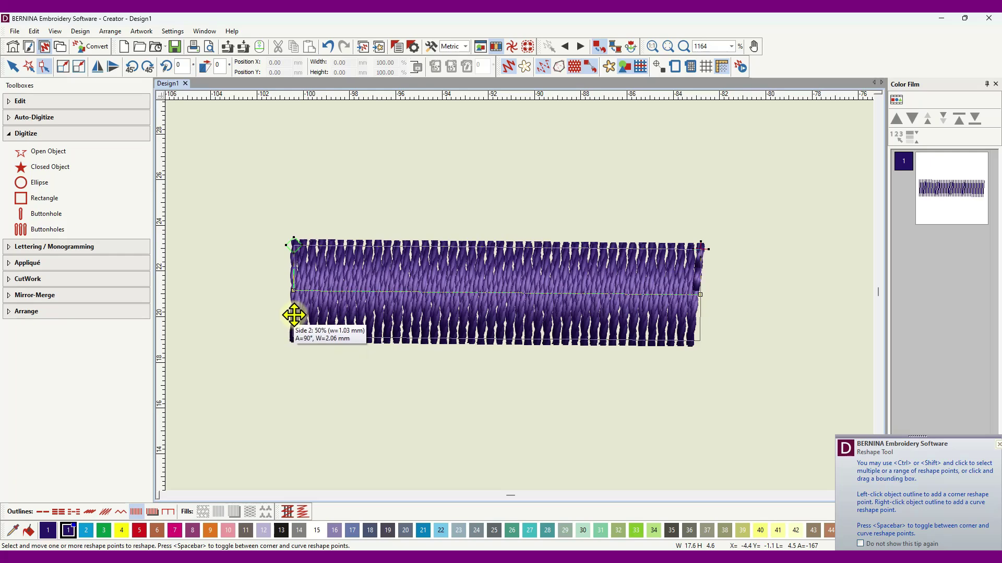
drag(292, 338, 293, 315)
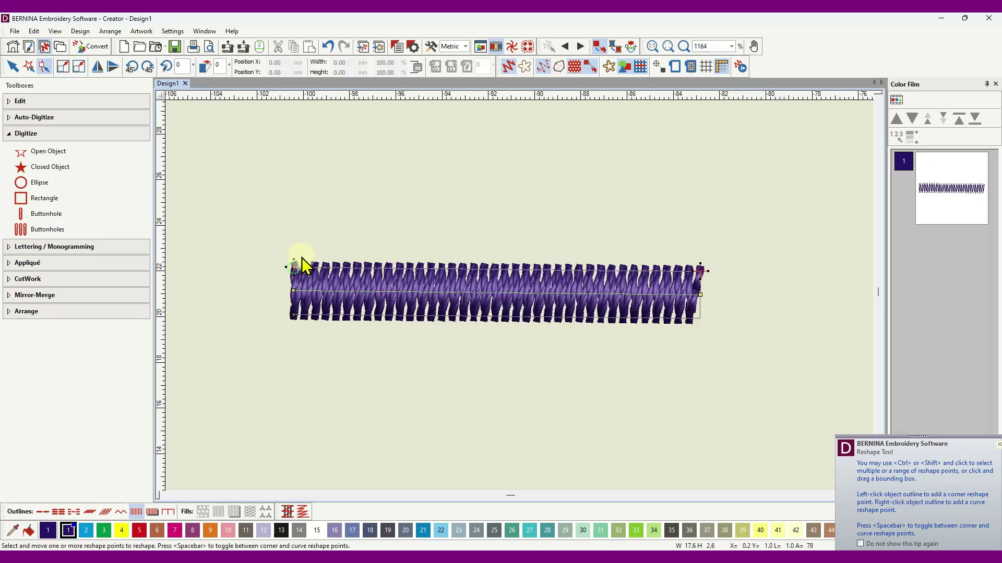
drag(293, 313, 292, 336)
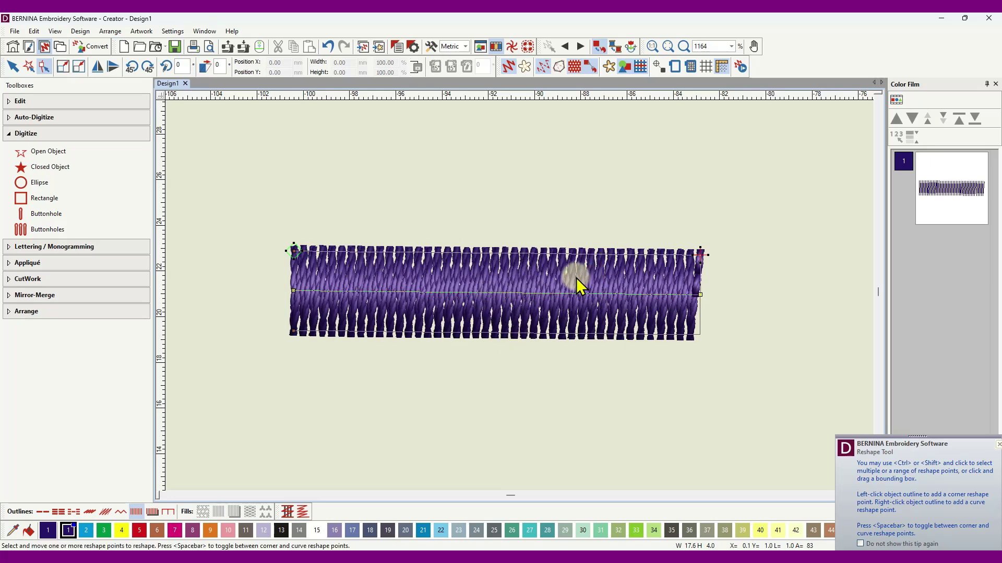
Set the satin outline's width to 4 mm in its object properties and apply it
click(12, 67)
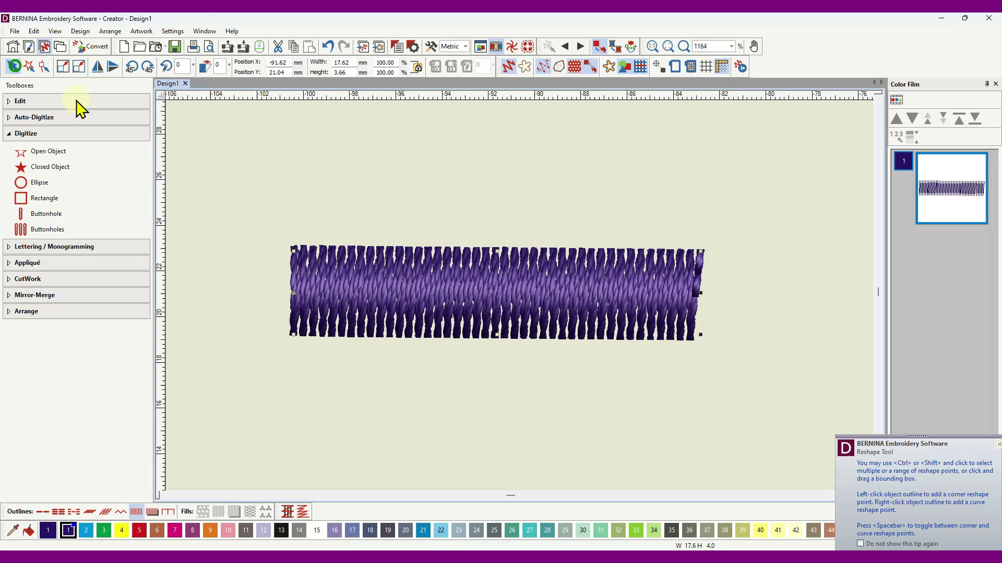
right_click(443, 261)
click(505, 265)
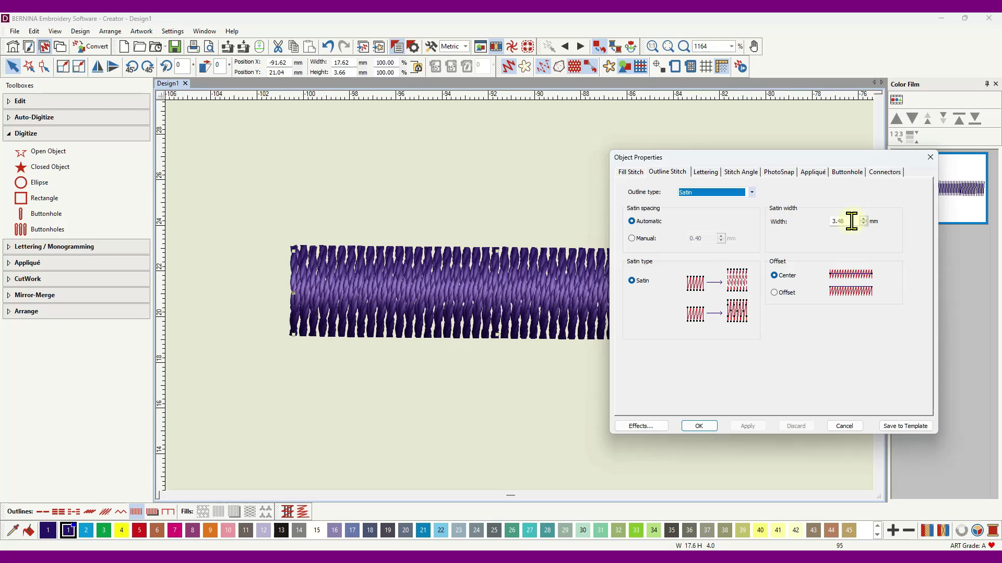
drag(848, 221, 808, 231)
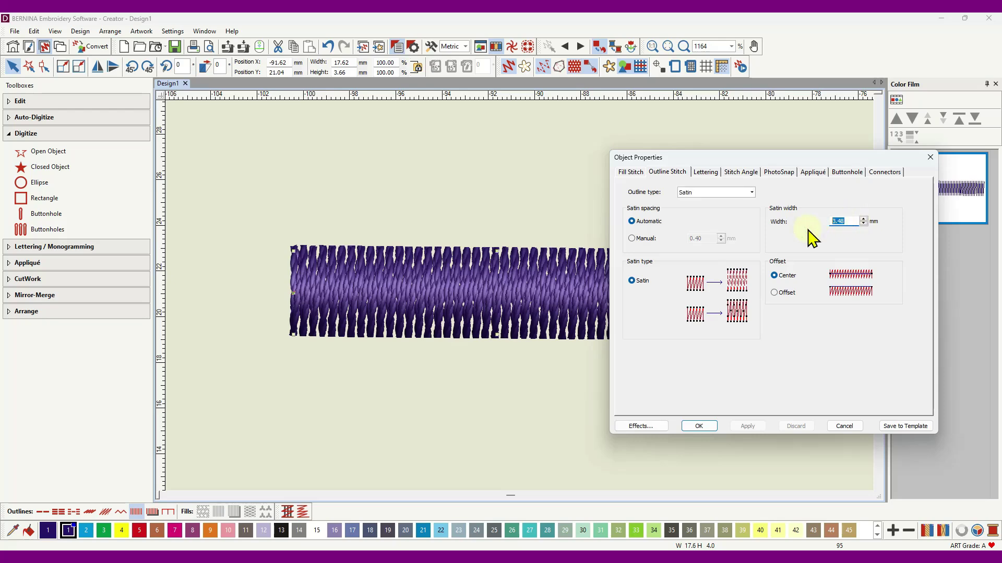
text(4)
click(747, 426)
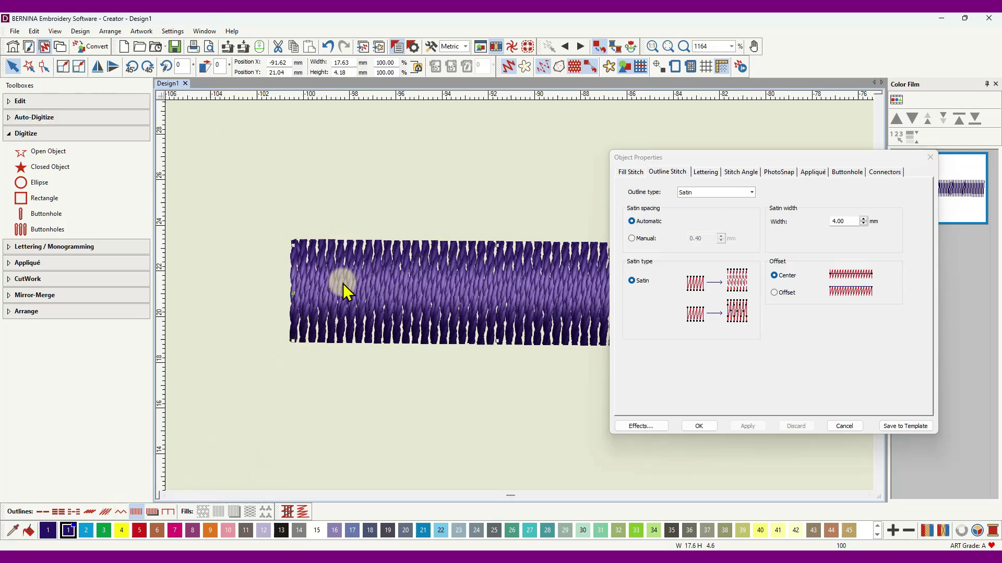
Change the line's outline type to Raised Satin and try the manual satin spacing option
click(151, 514)
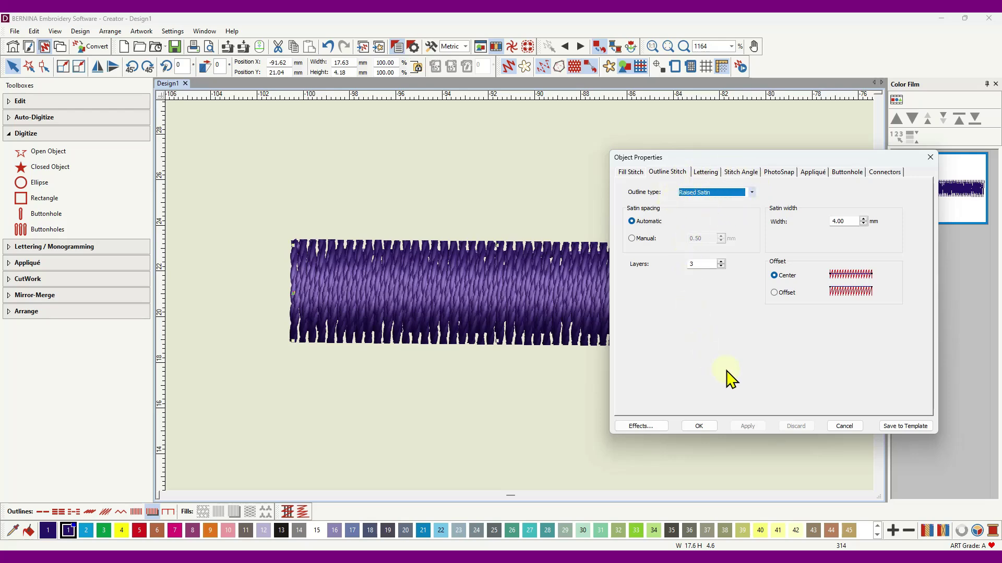
click(745, 429)
click(632, 238)
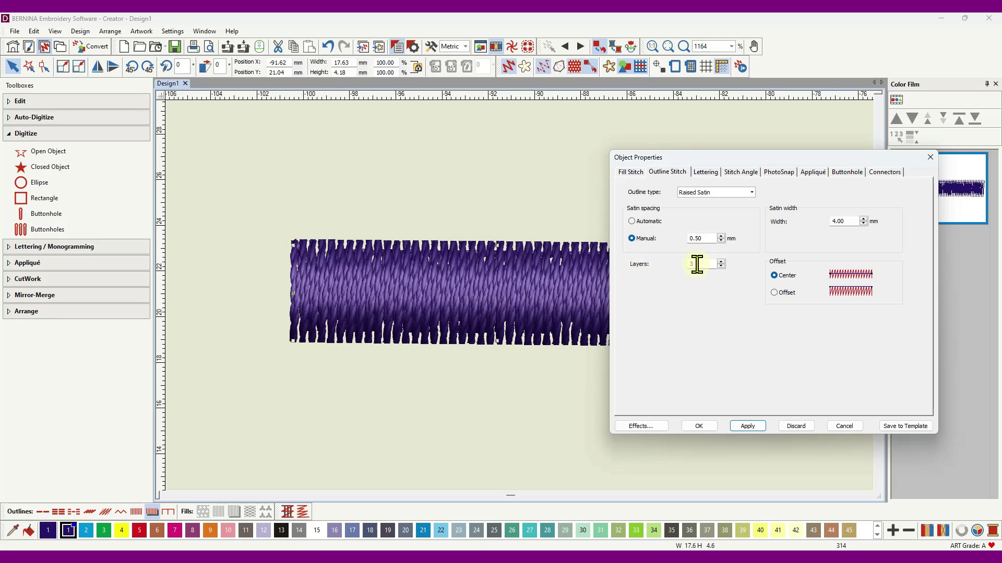
Turn off the realistic thread view, clear the properties dialog from the design, and examine the raised satin's overlapping stitch layers
drag(761, 157, 896, 153)
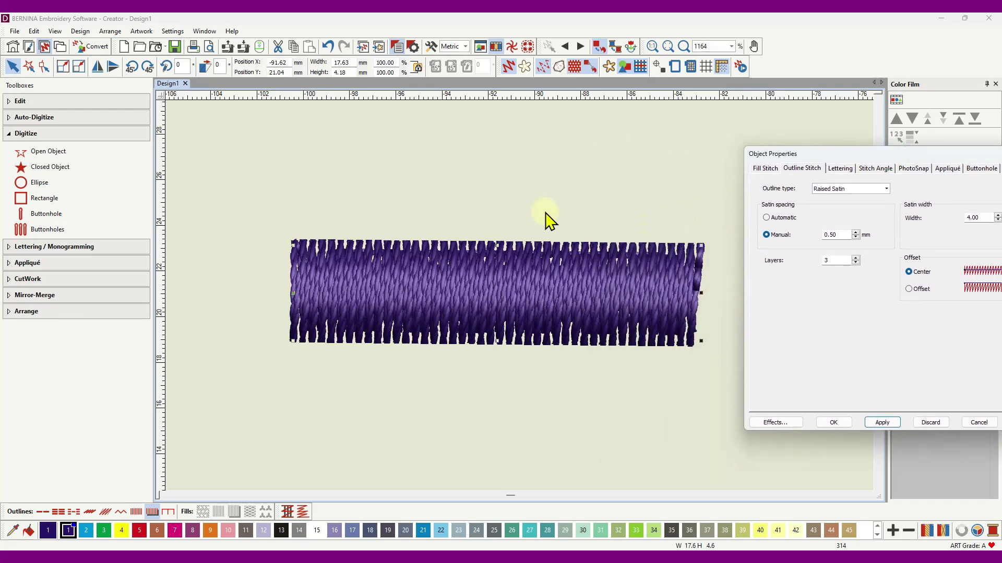
click(508, 66)
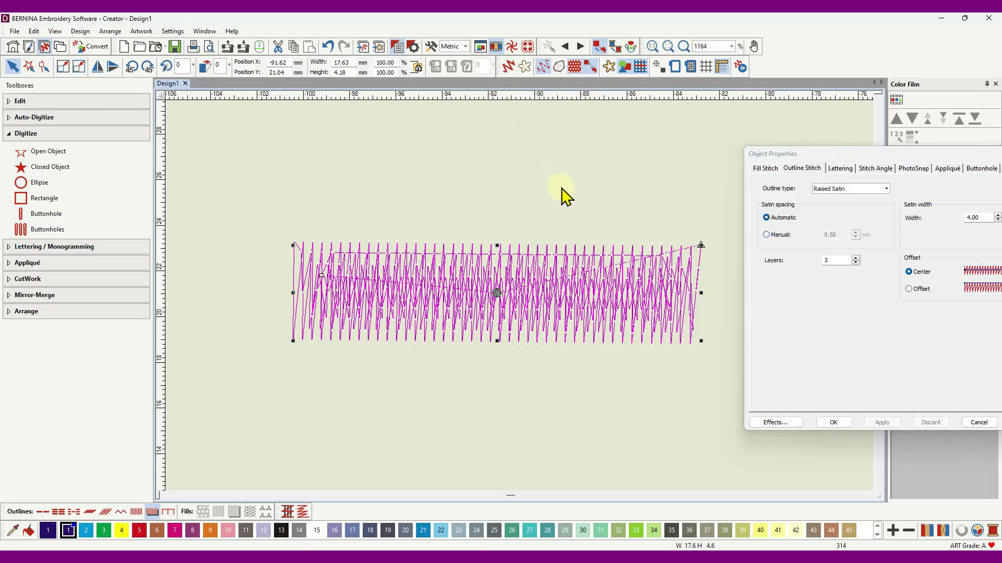
scroll(477, 304, up, 4)
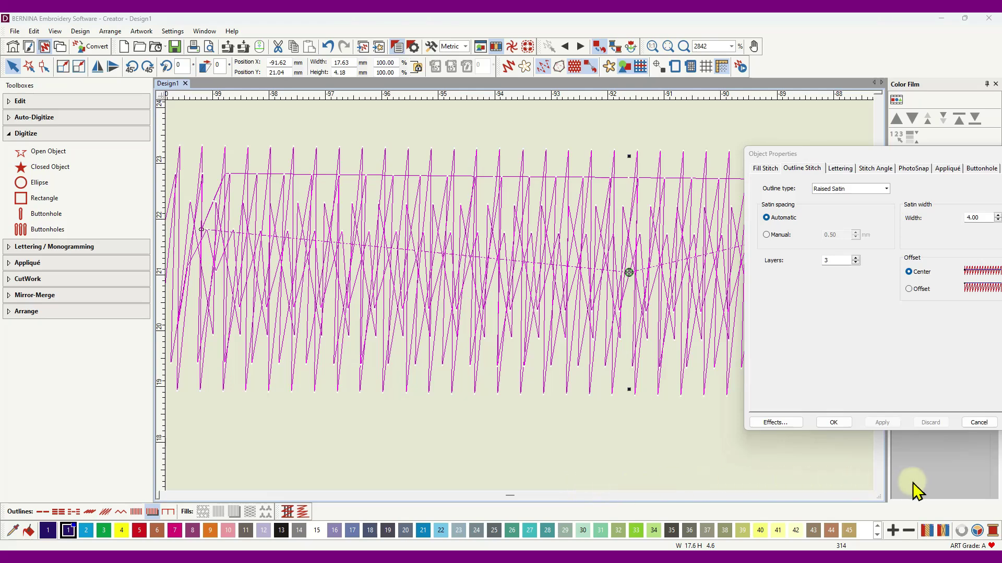
click(287, 513)
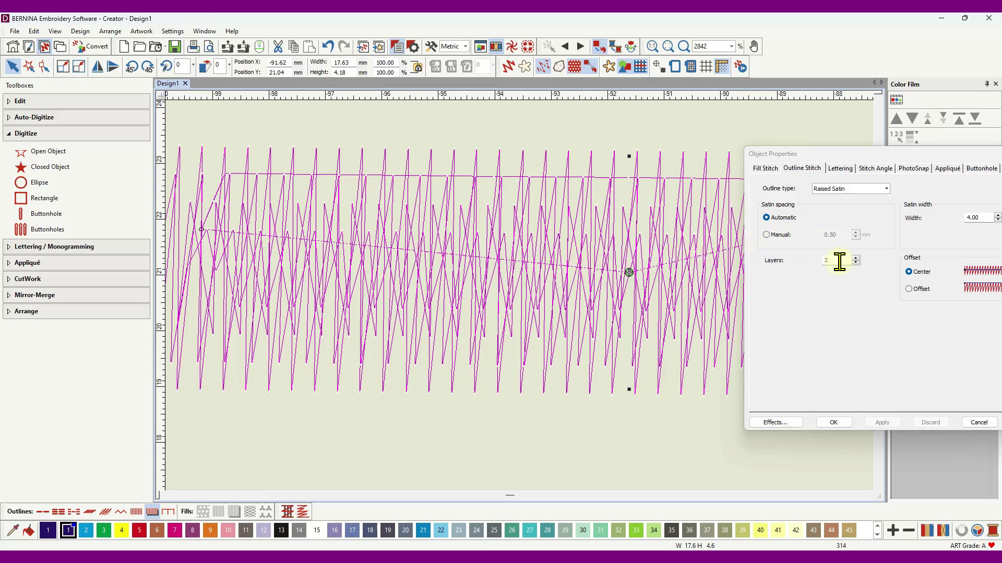
drag(845, 153, 864, 222)
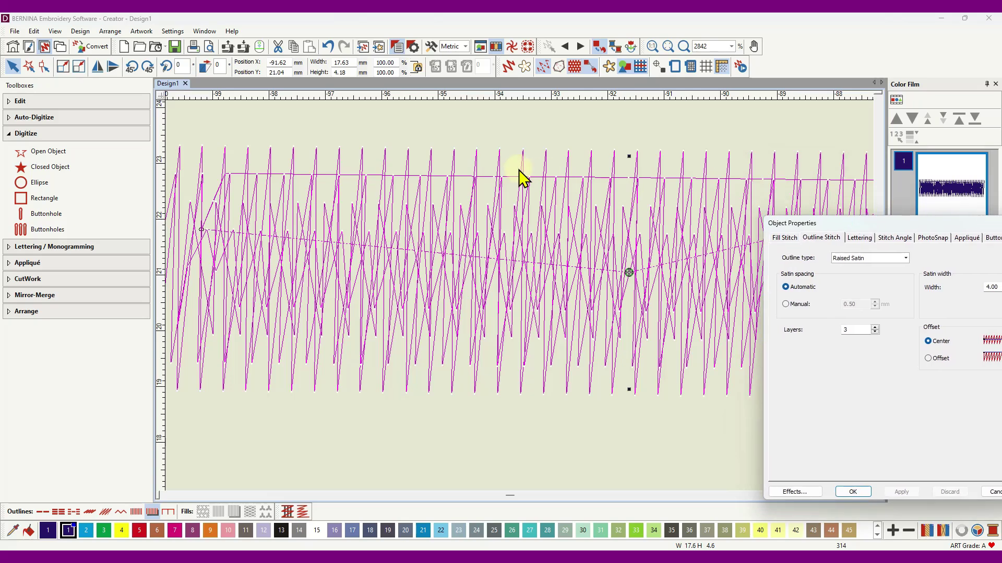
scroll(520, 298, down, 3)
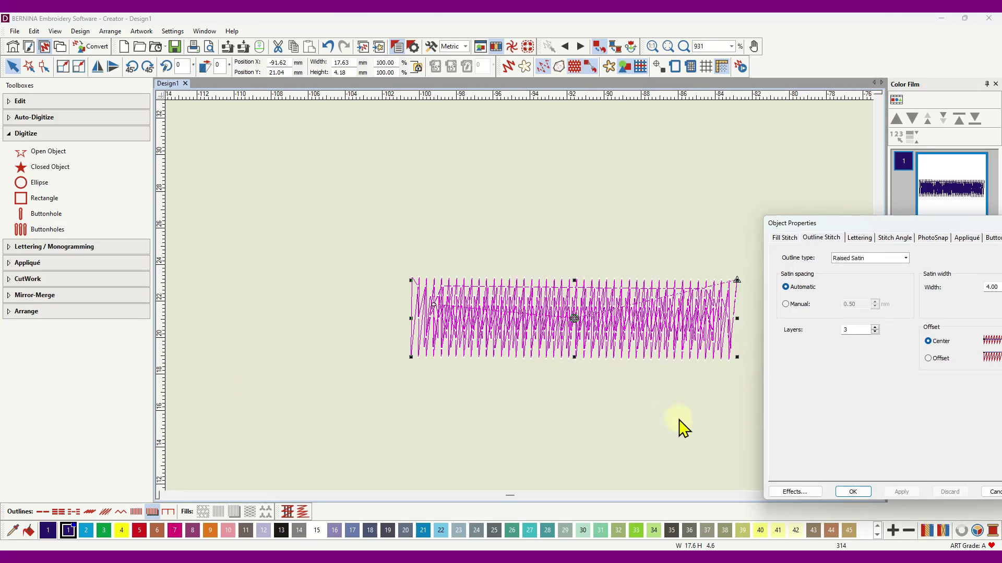
scroll(521, 302, up, 1)
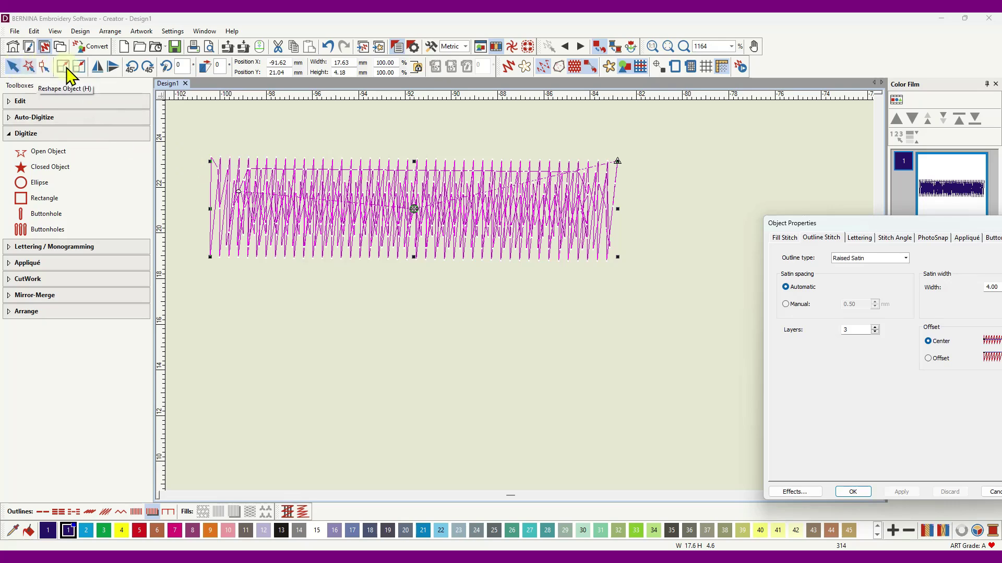
Restore the realistic thread view and open the stitch player for the raised satin line
click(508, 70)
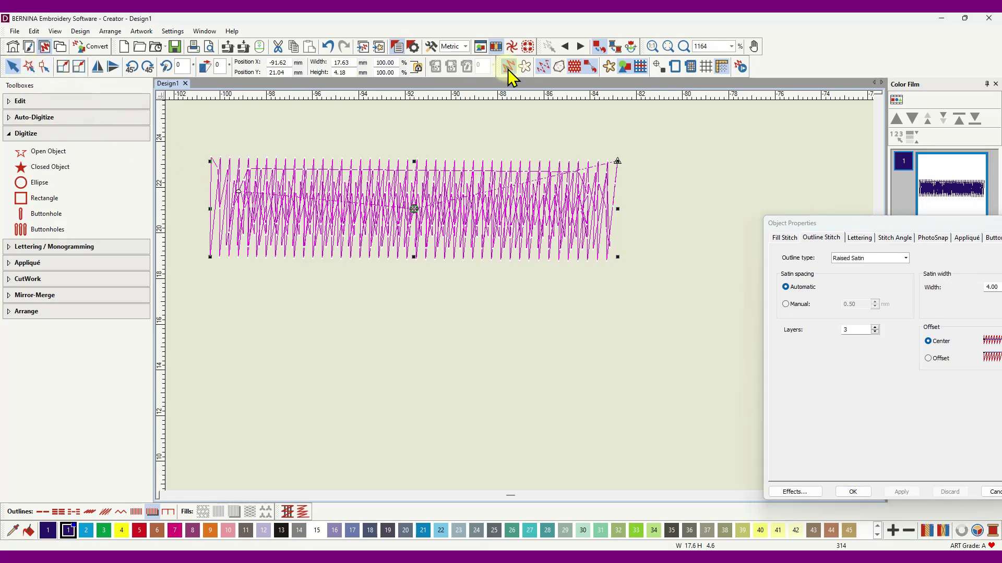
click(741, 68)
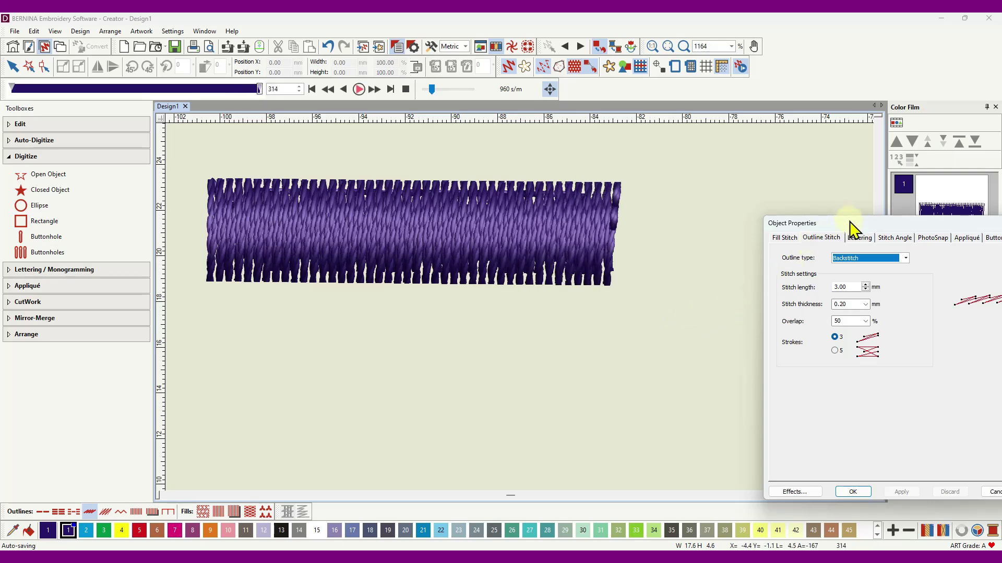
Clear the properties dialog from the design, leave the stitch player and select the raised satin line
drag(850, 229, 748, 146)
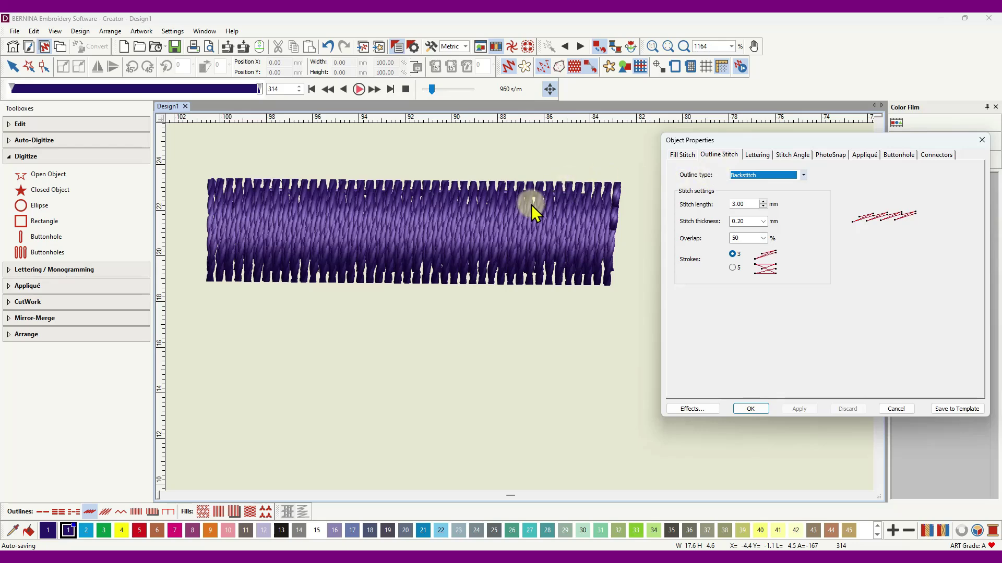
click(13, 67)
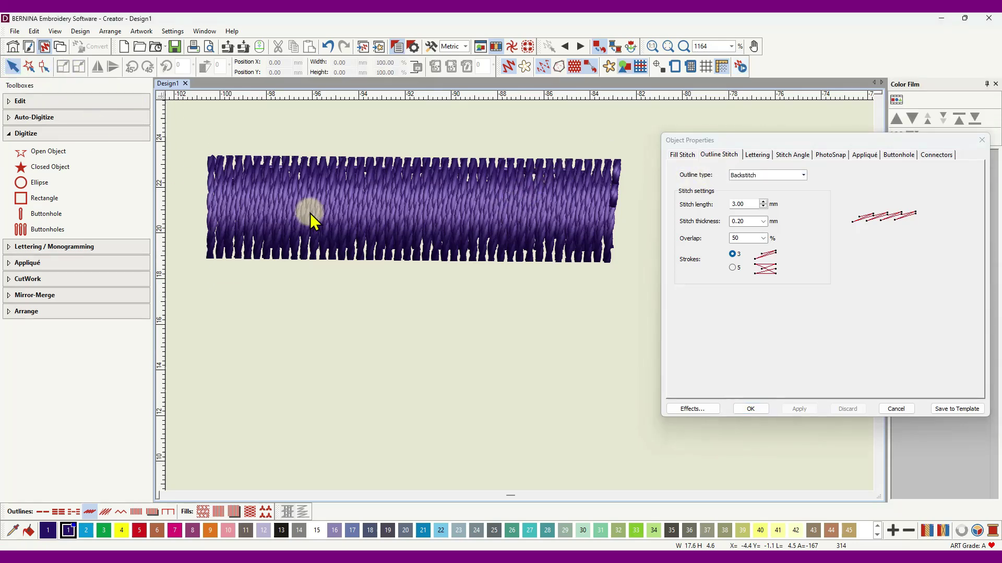
click(490, 226)
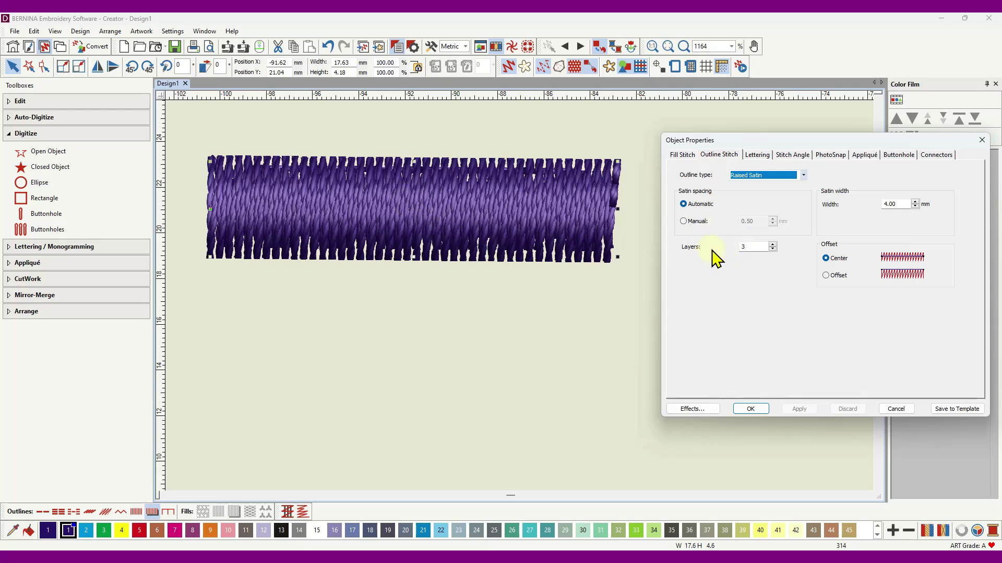
Try raising and lowering the raised satin's layer count in its object properties
click(773, 244)
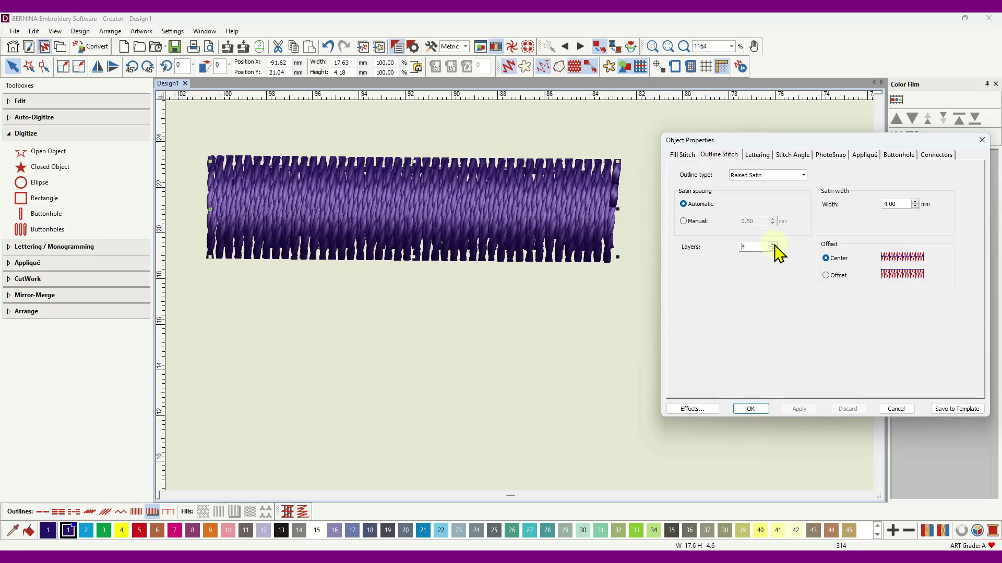
click(773, 244)
click(773, 250)
click(773, 249)
click(773, 250)
click(772, 250)
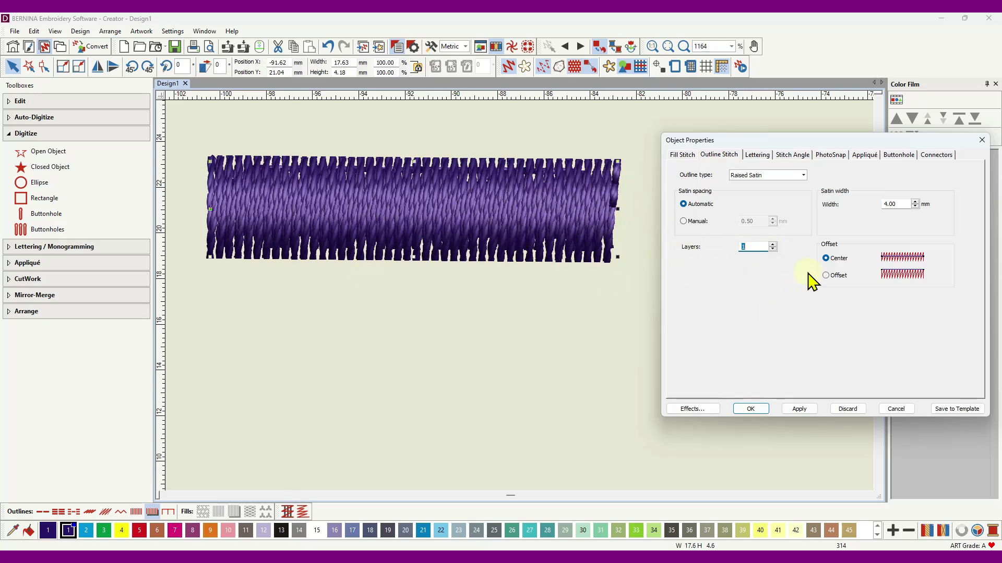
click(773, 245)
click(774, 244)
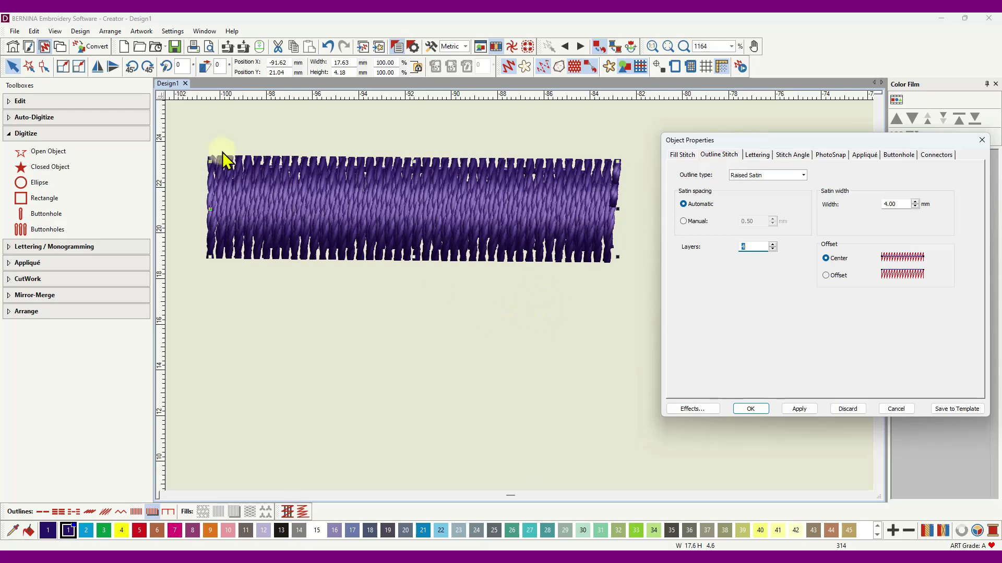
Reshape the raised satin outline to narrow it to a width of about 2.7 mm
click(45, 68)
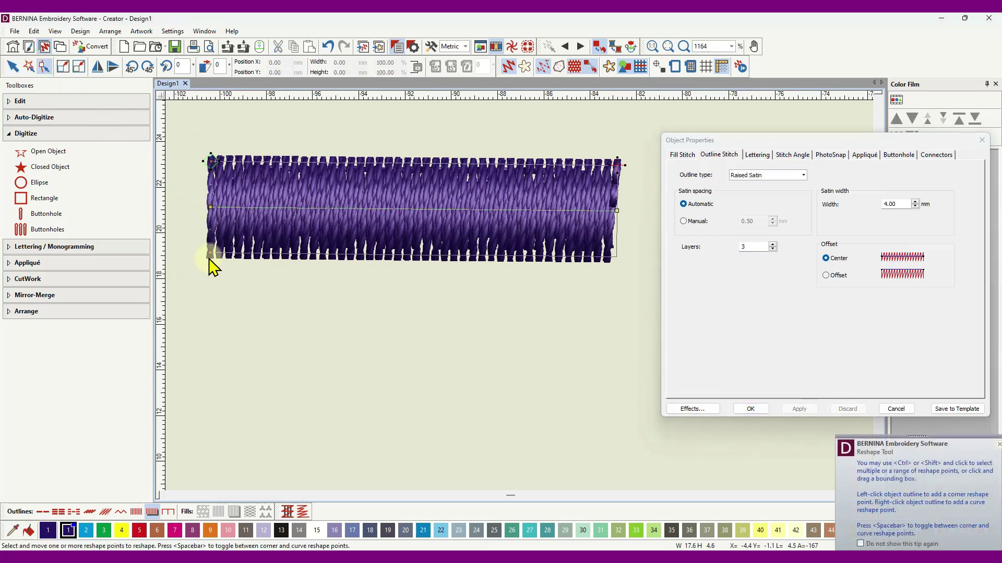
drag(210, 255, 209, 239)
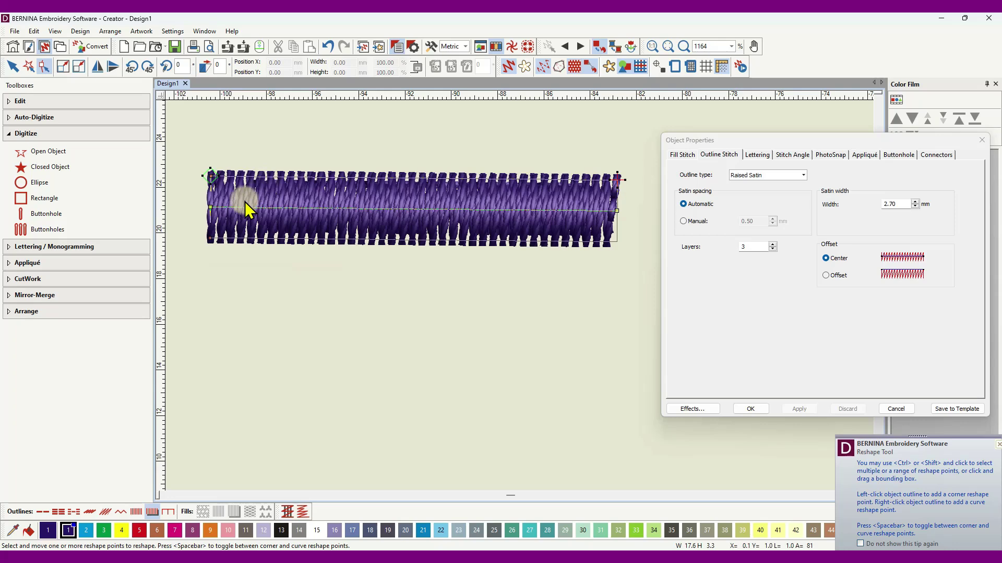
Show the raised satin as plain stitch lines over the grid and measure one of its short inner-layer stitches
click(510, 68)
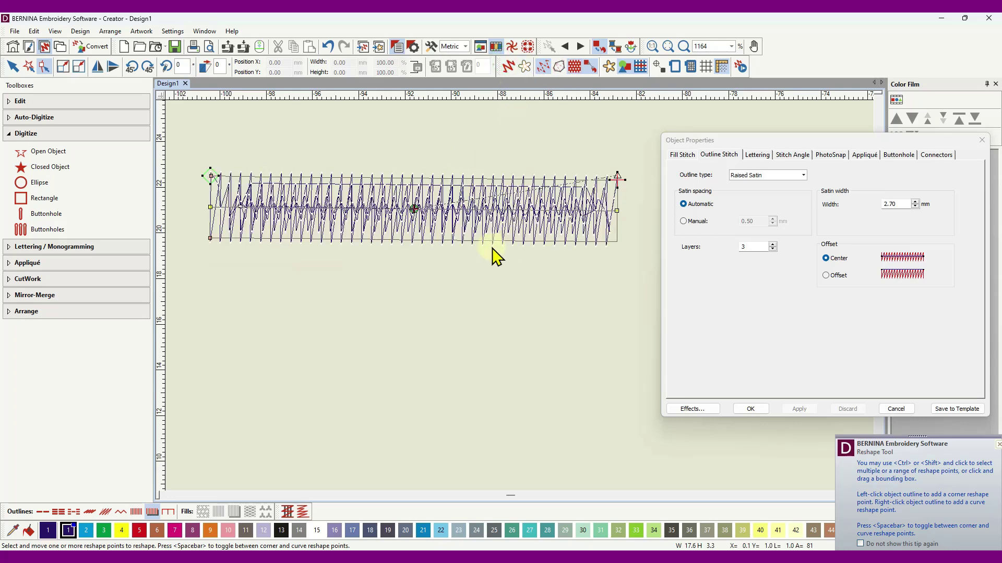
key(z)
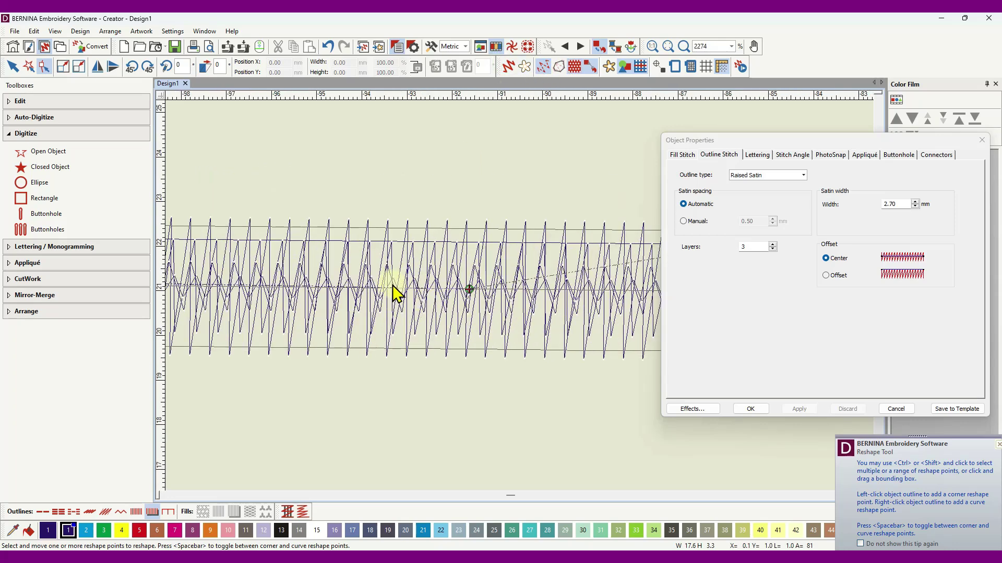
click(705, 66)
scroll(490, 237, down, 2)
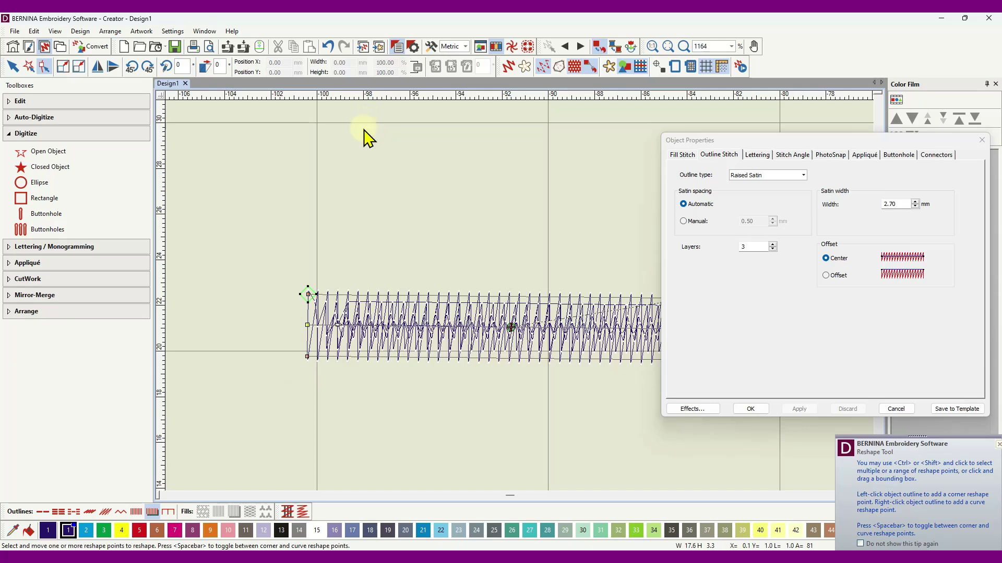
scroll(368, 333, up, 3)
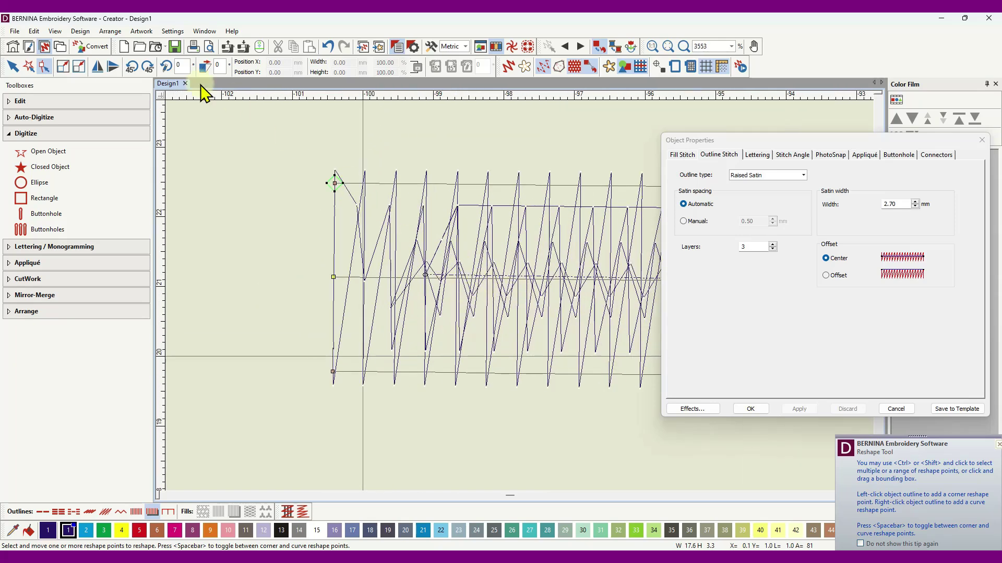
click(54, 32)
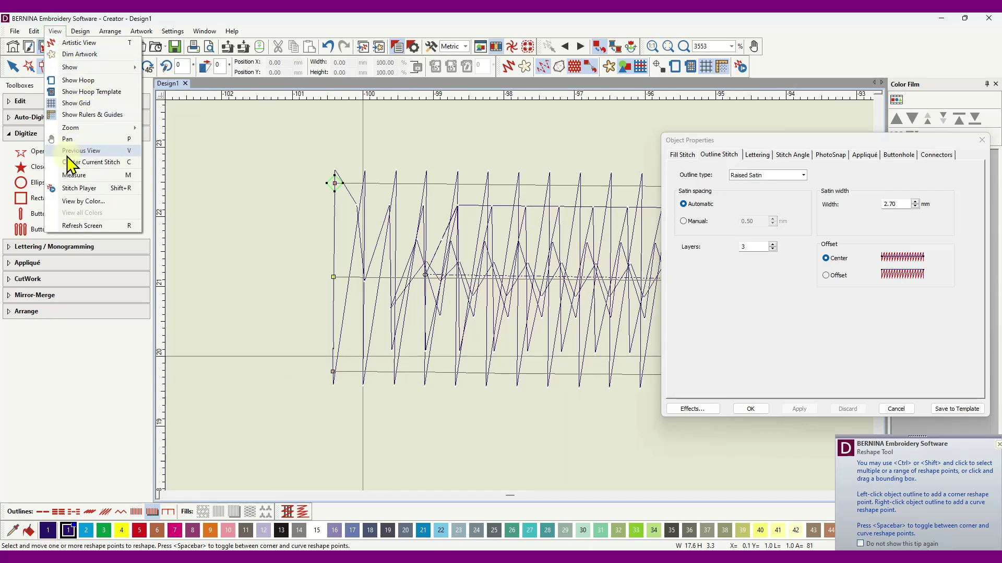
click(79, 175)
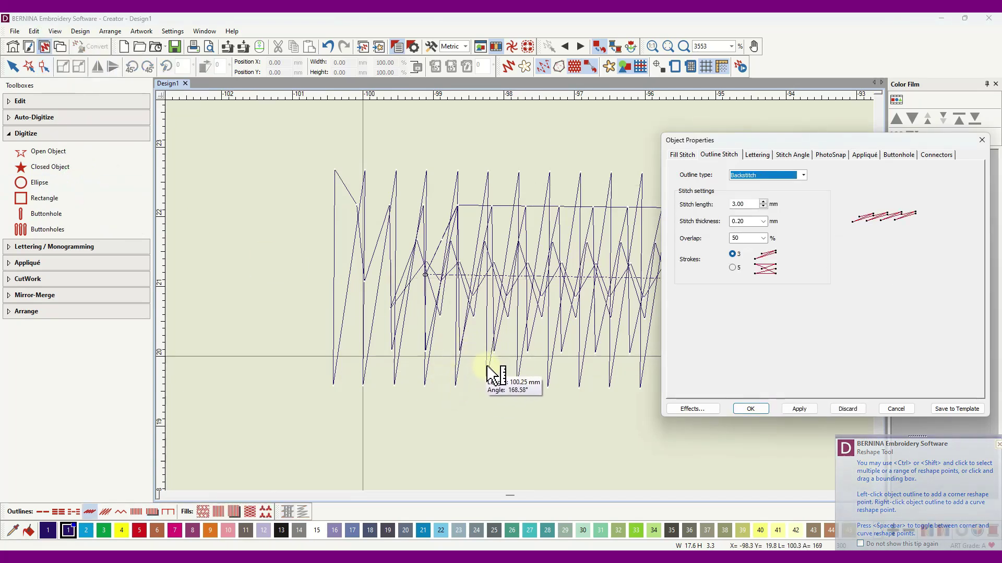
click(506, 295)
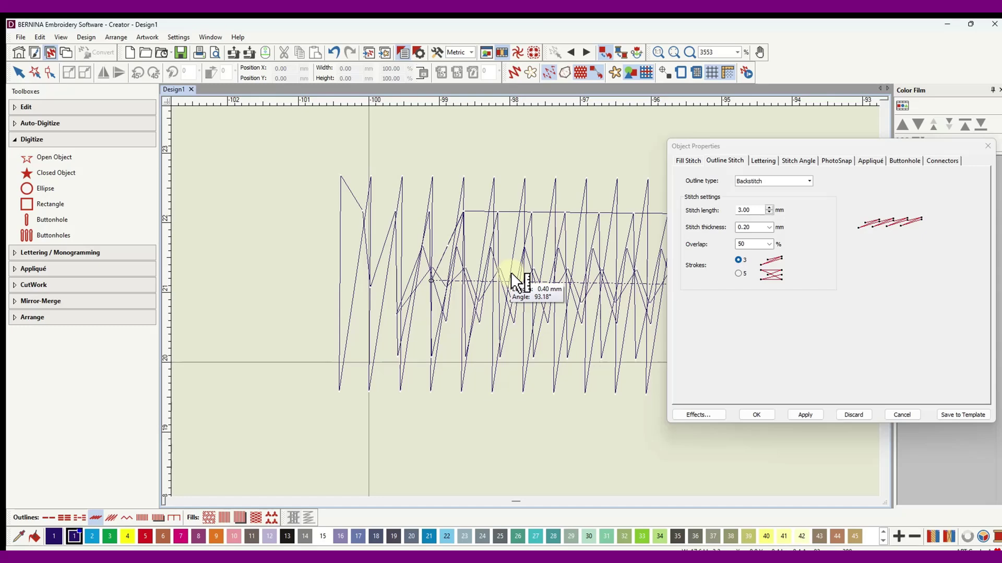
click(511, 273)
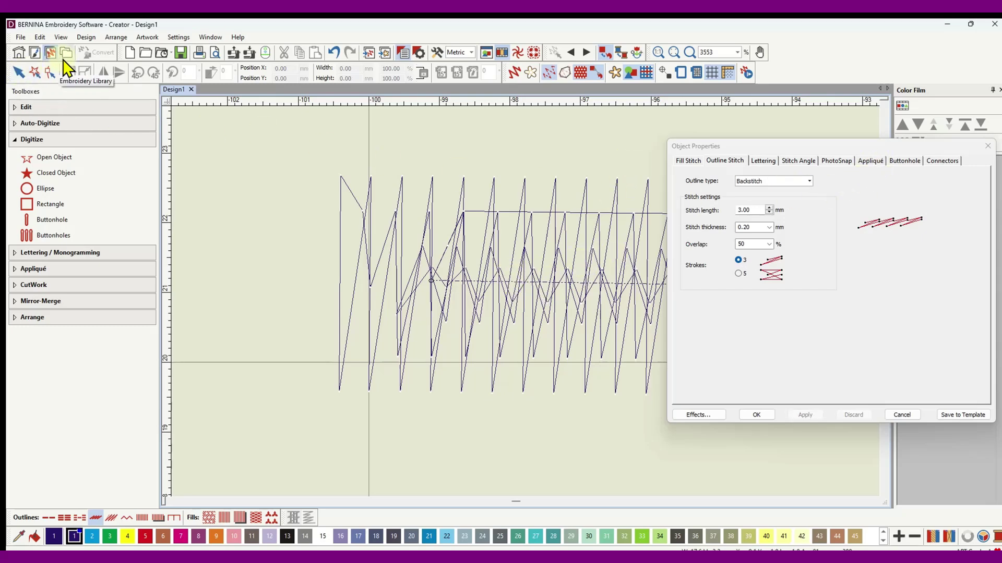
Restore the realistic thread view and move the raised satin line to about X -94.5 mm, Y 17 mm
click(512, 72)
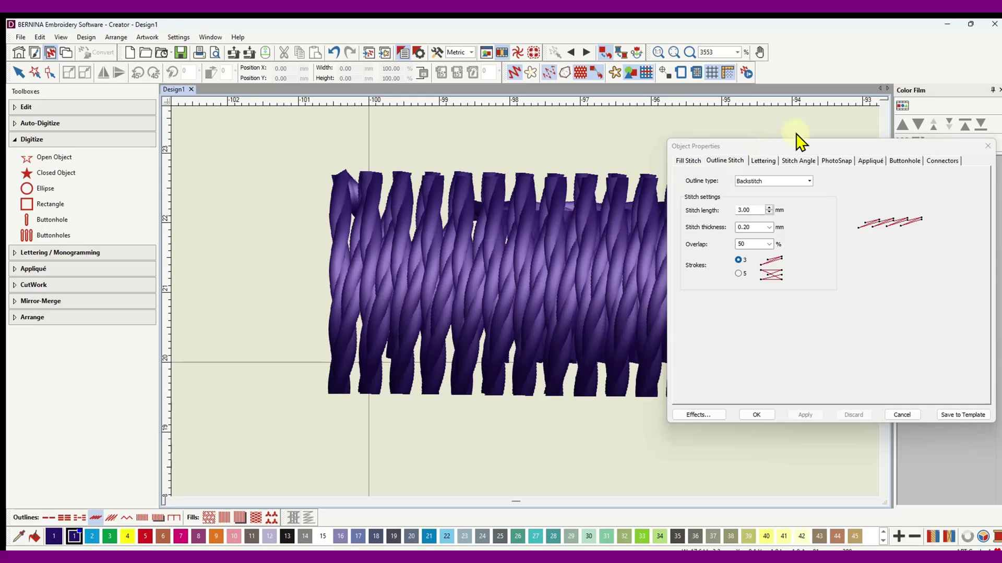
scroll(523, 258, down, 3)
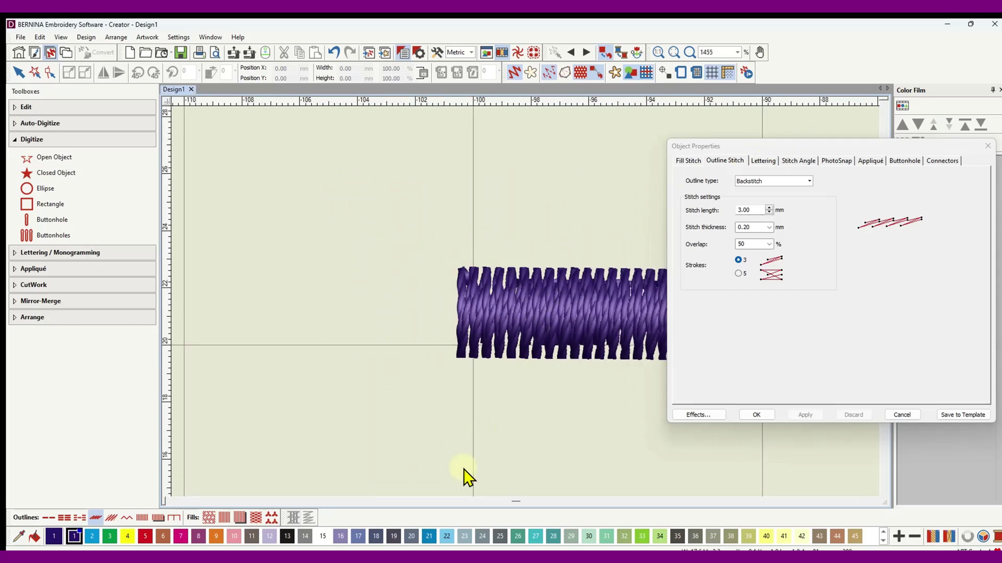
scroll(520, 503, right, 3)
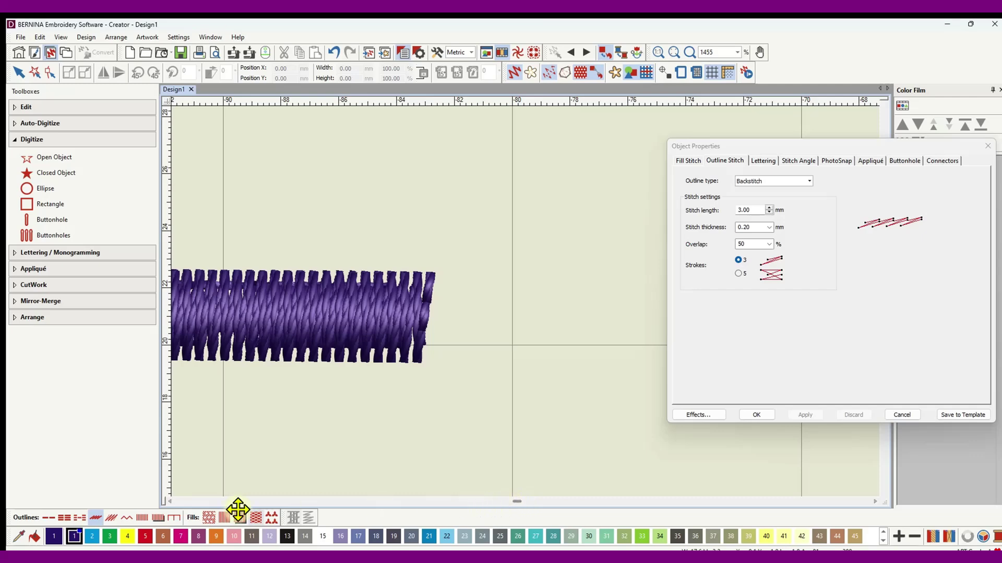
click(170, 501)
click(170, 502)
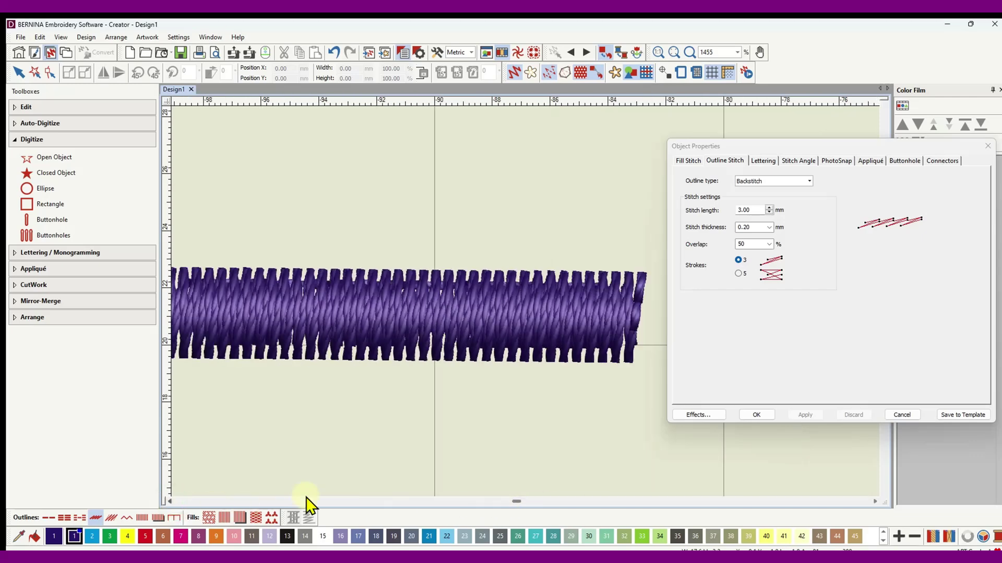
scroll(438, 451, down, 1)
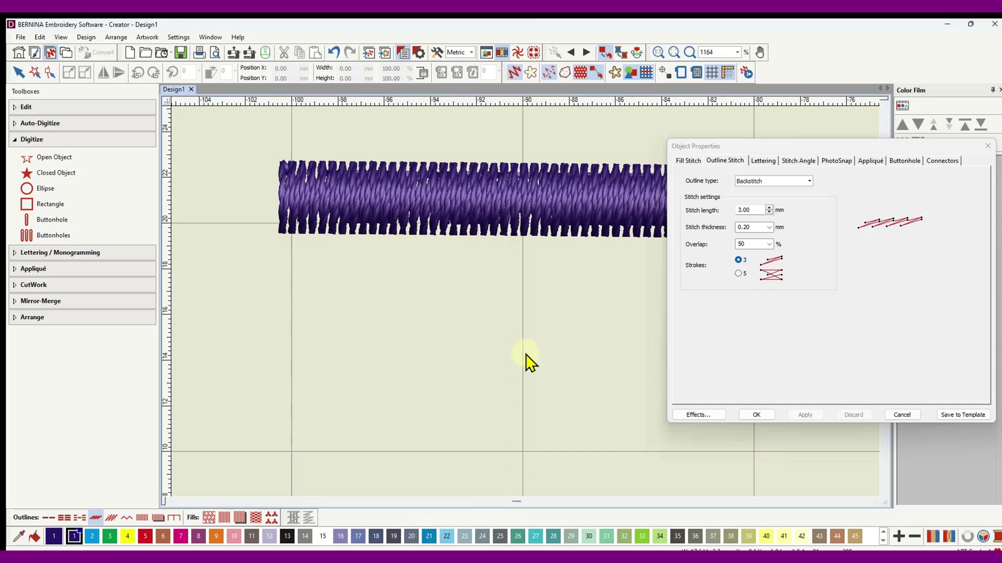
click(537, 211)
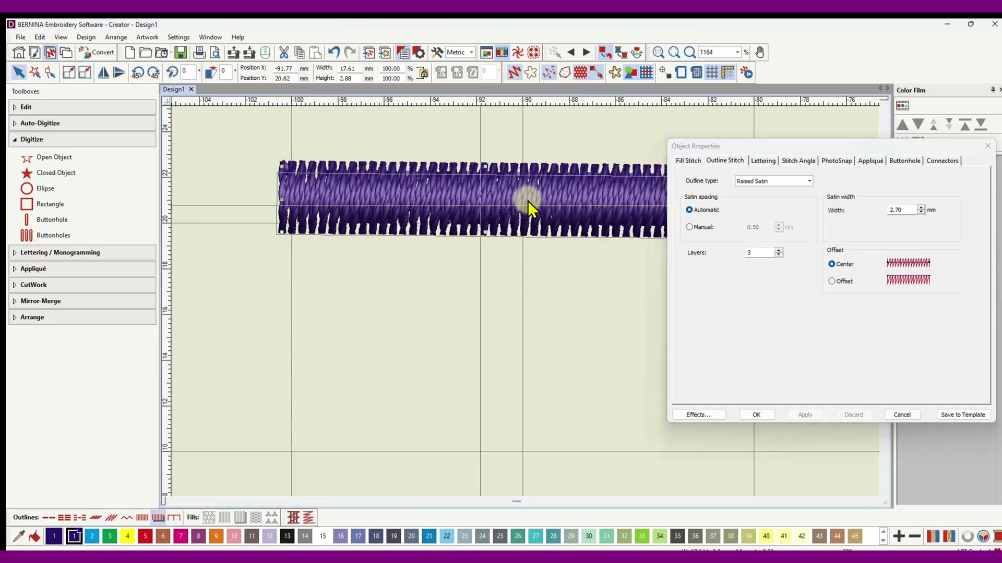
drag(527, 200, 461, 290)
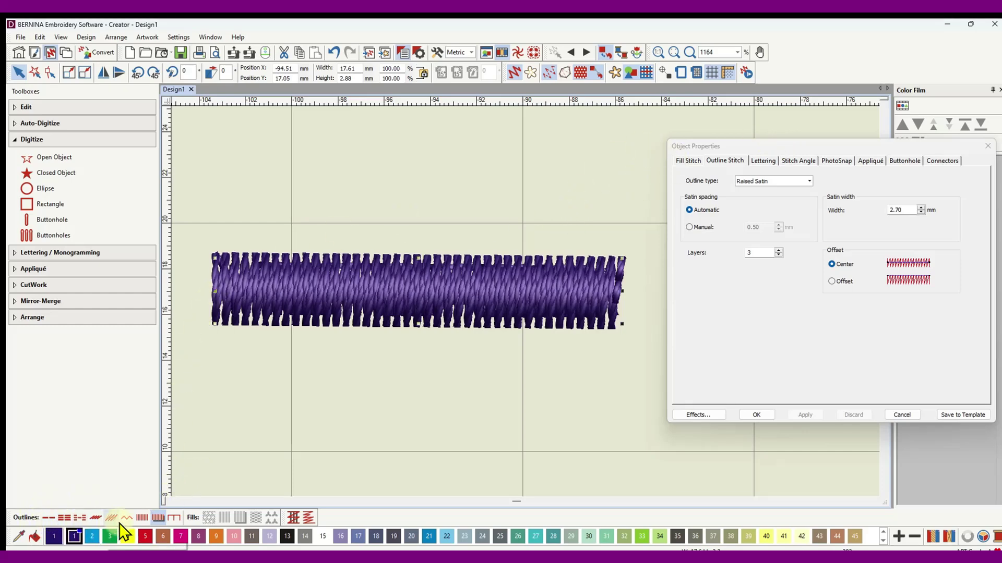
Change the selected line's outline type to Blanket and hide the grid
click(174, 520)
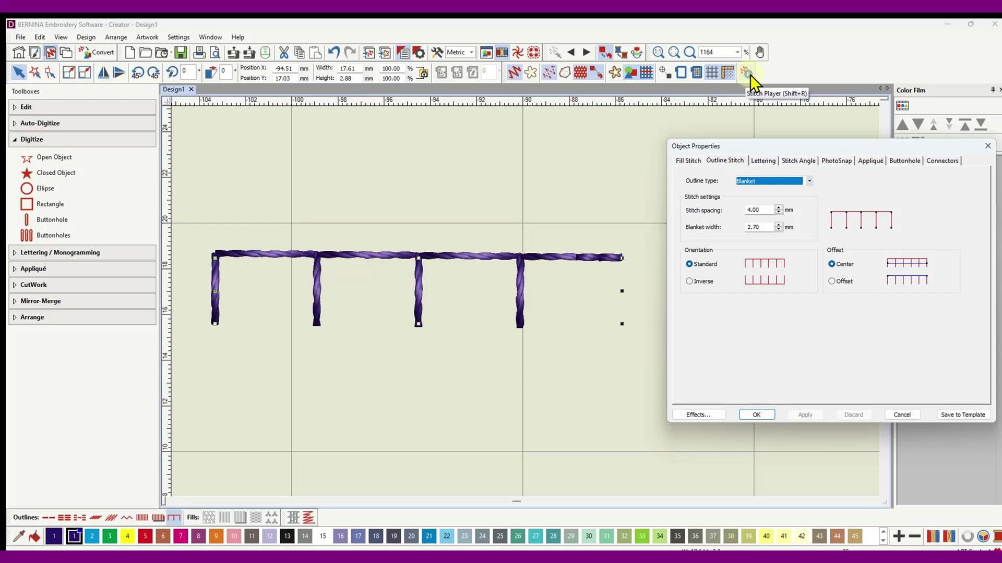
click(716, 73)
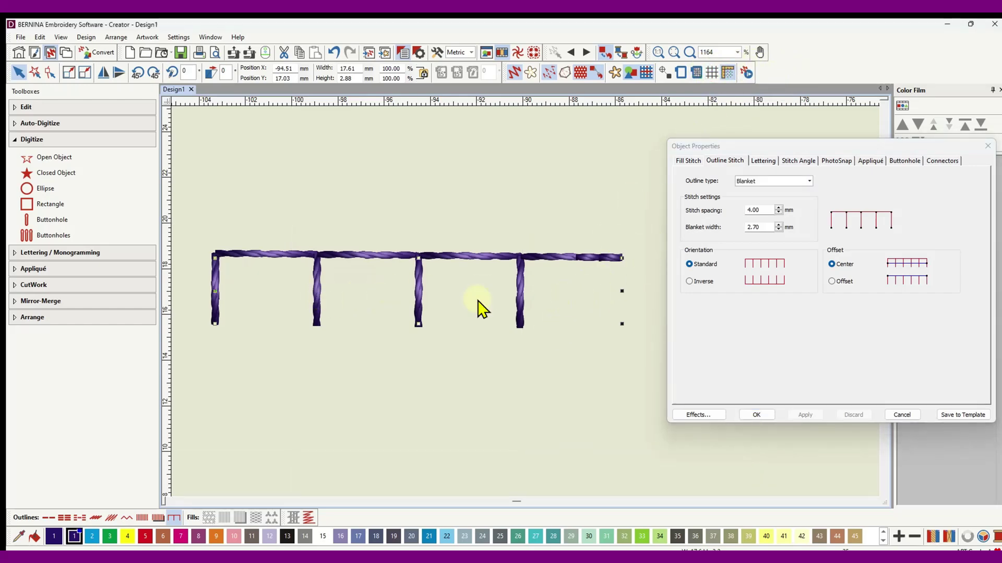
Reshape the blanket line by extending both ends outward to a total length of about 34 mm
scroll(501, 307, down, 2)
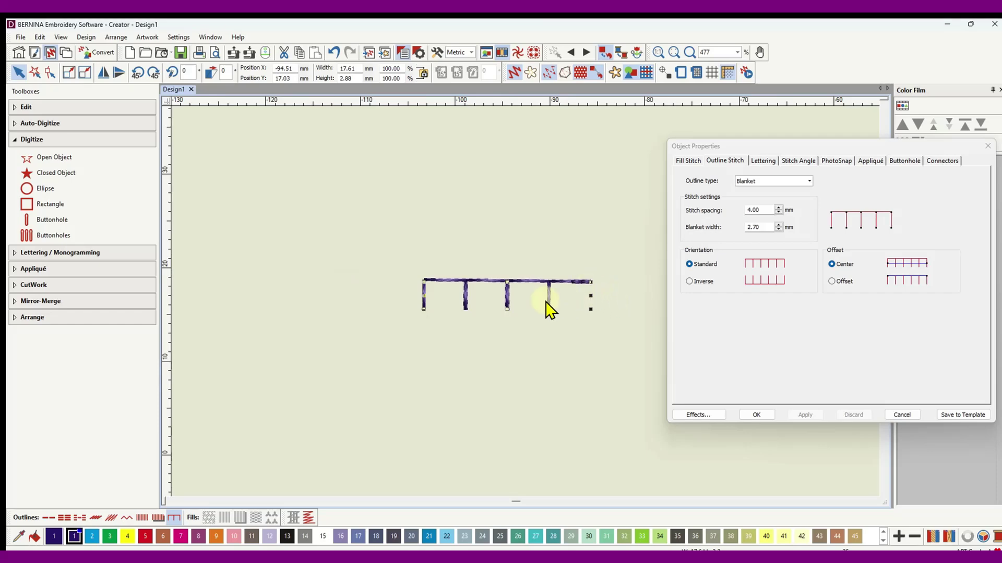
click(49, 73)
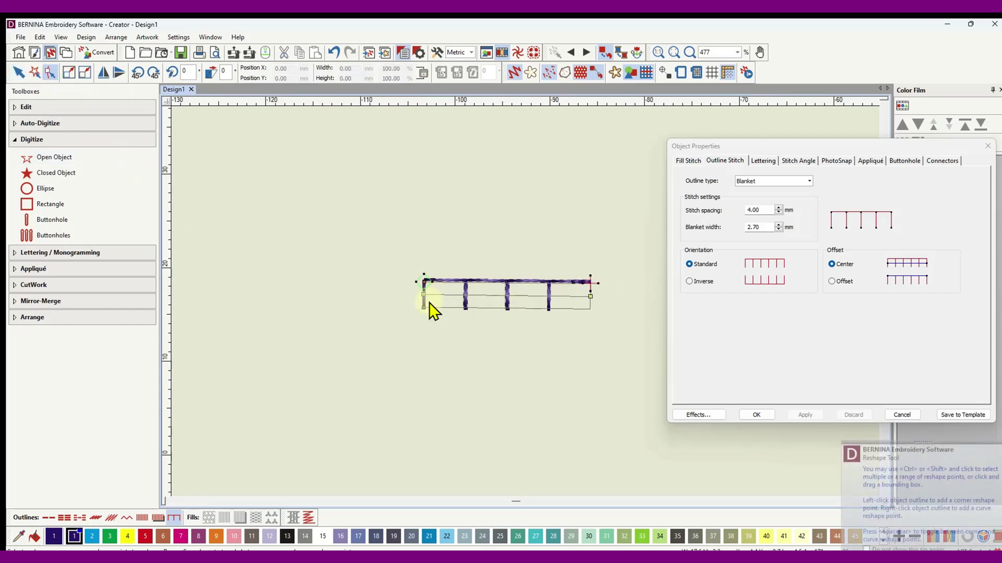
drag(424, 292, 300, 291)
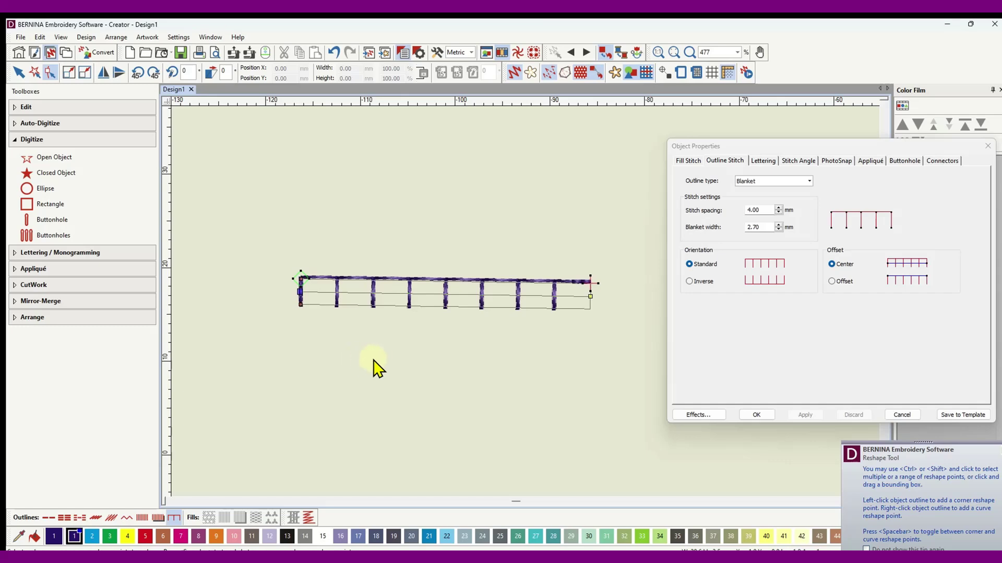
drag(590, 296, 606, 296)
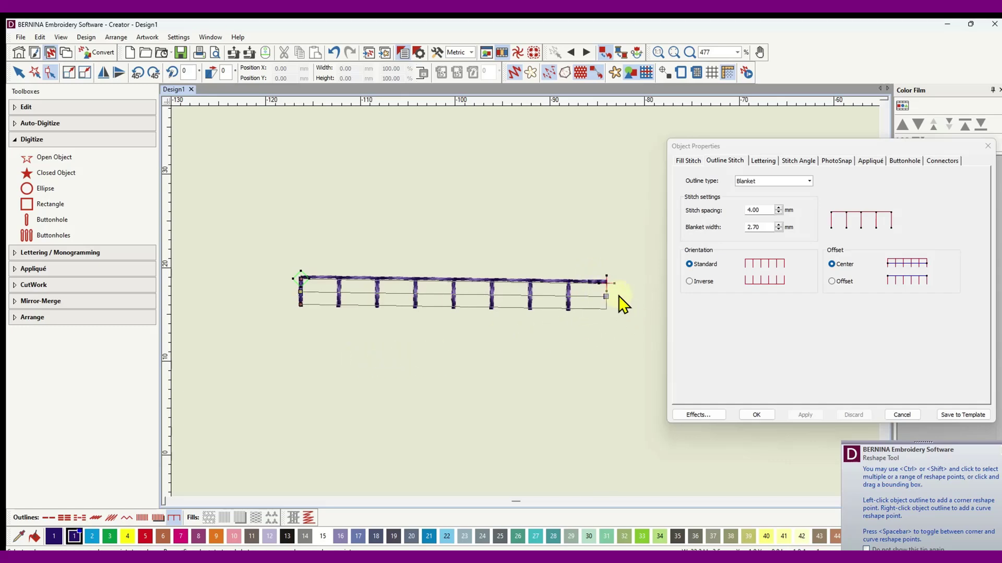
drag(613, 296, 626, 297)
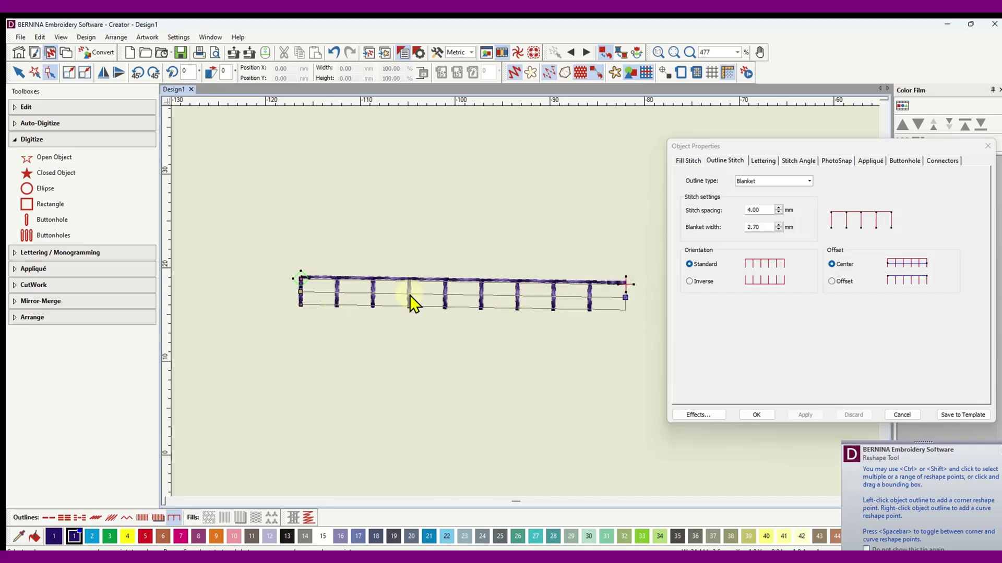
Try reshaping the blanket outline to widths of about 6.2 mm and about 8.1 mm, undoing each change
scroll(524, 308, up, 1)
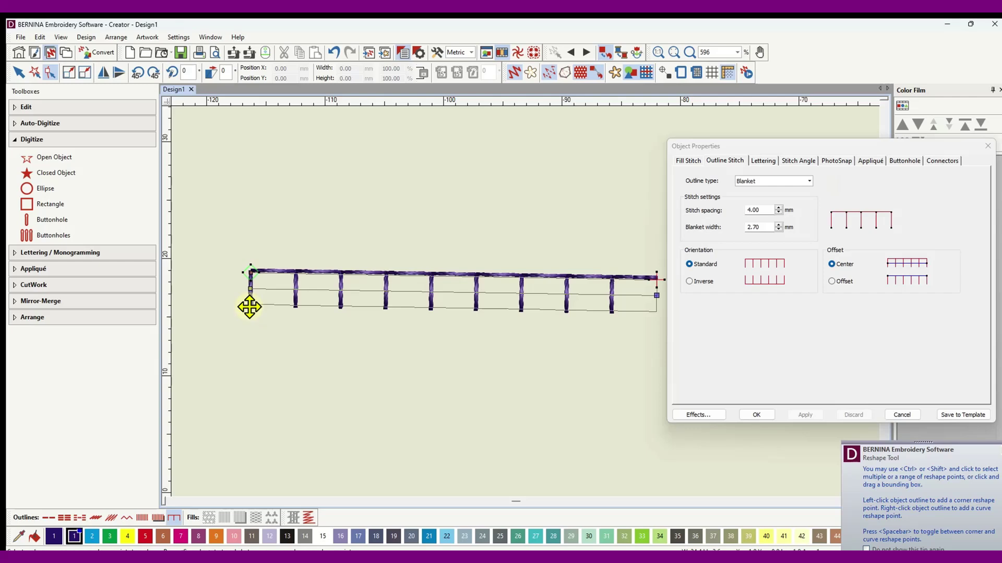
drag(249, 308, 248, 326)
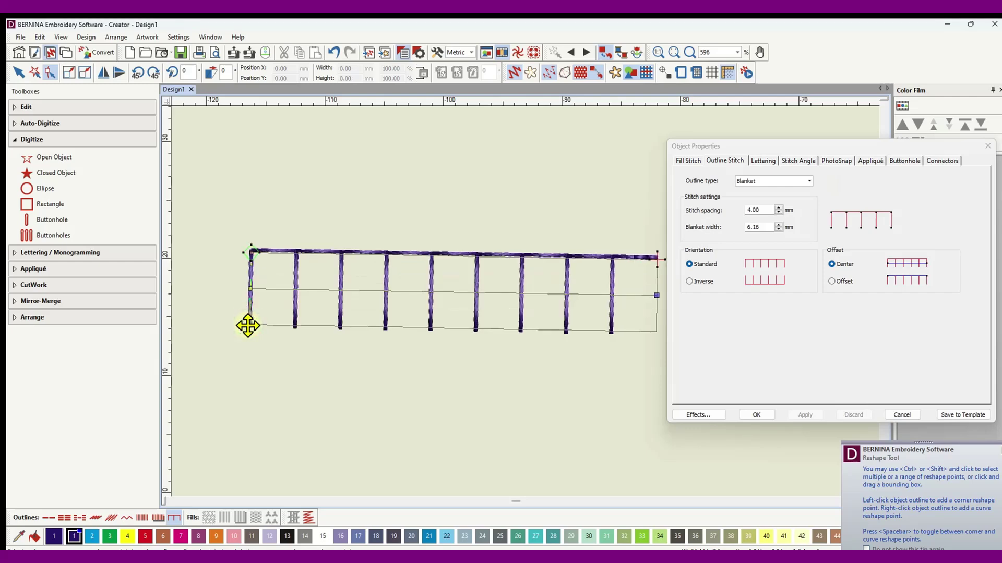
click(335, 52)
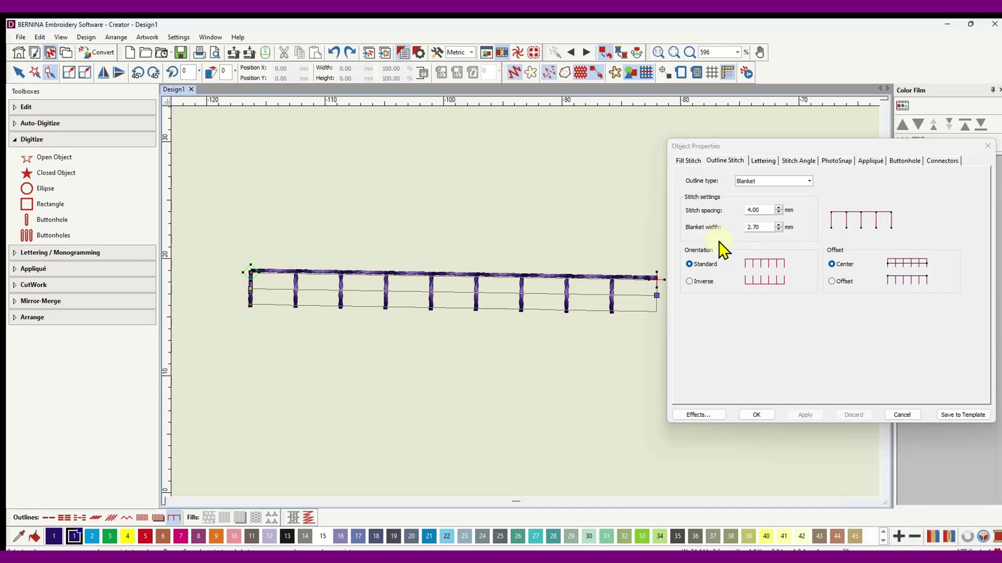
drag(251, 307, 248, 339)
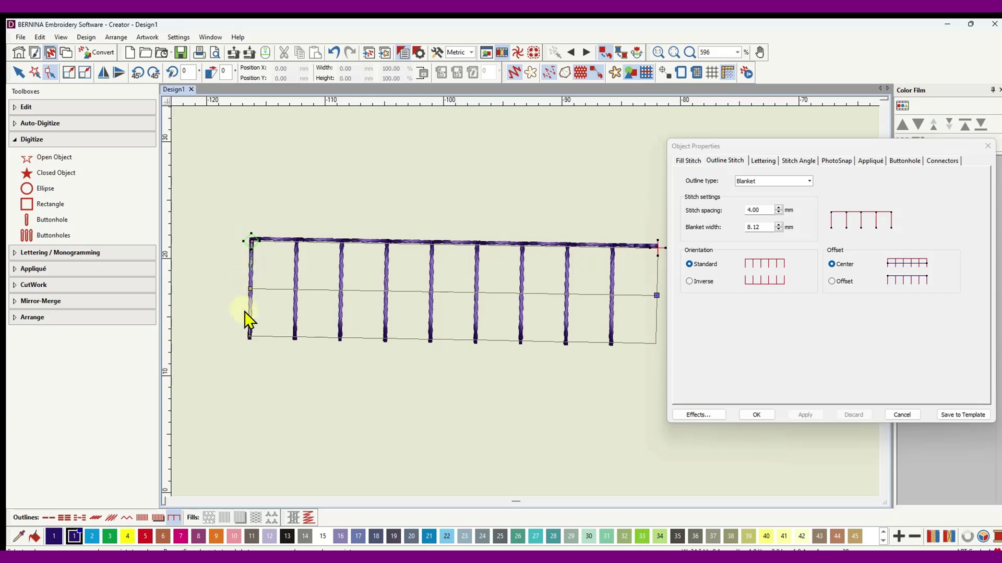
click(334, 53)
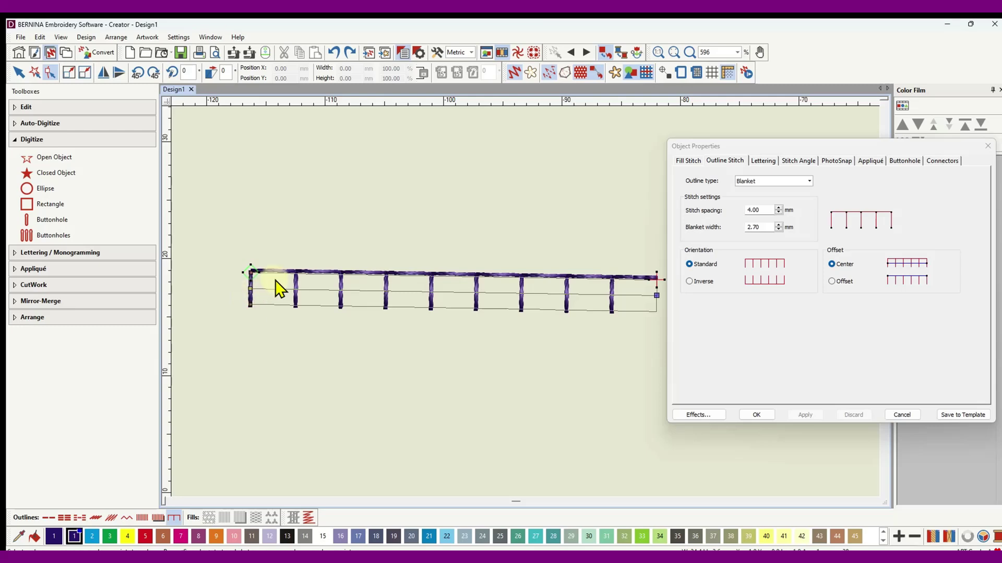
Set the blanket line's stitch spacing to 3 mm, apply it and deselect the line
click(739, 213)
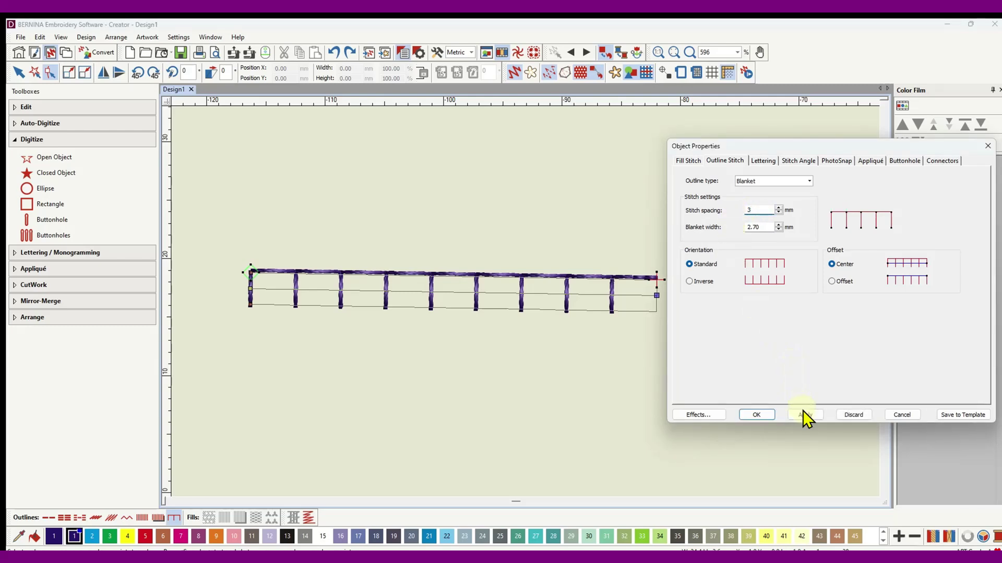
click(803, 415)
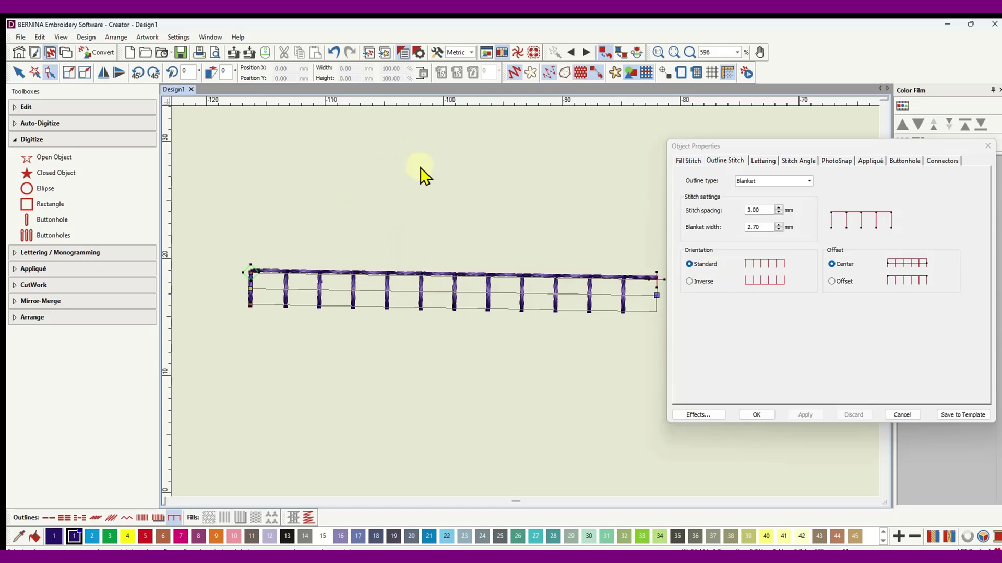
scroll(529, 303, down, 5)
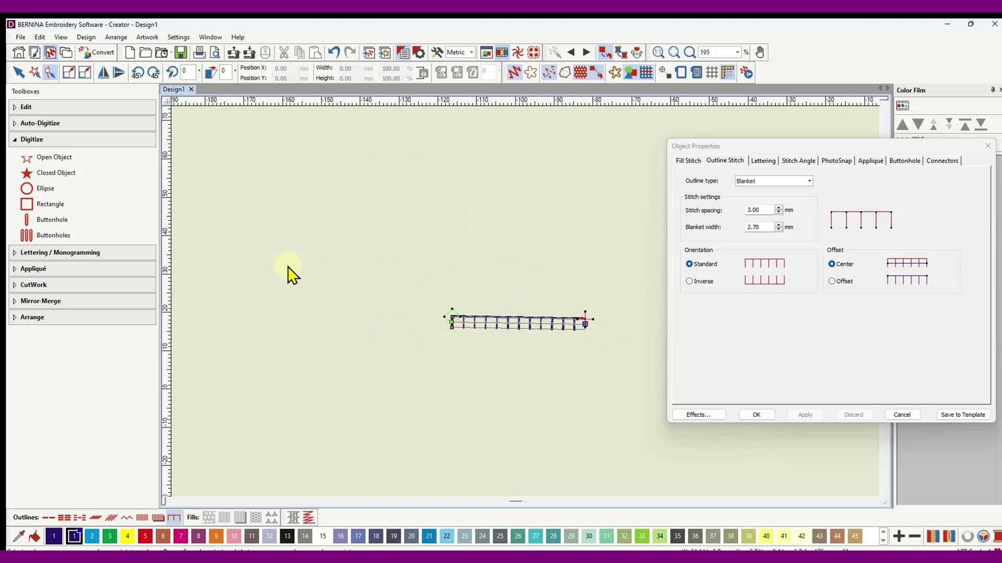
click(19, 72)
click(405, 241)
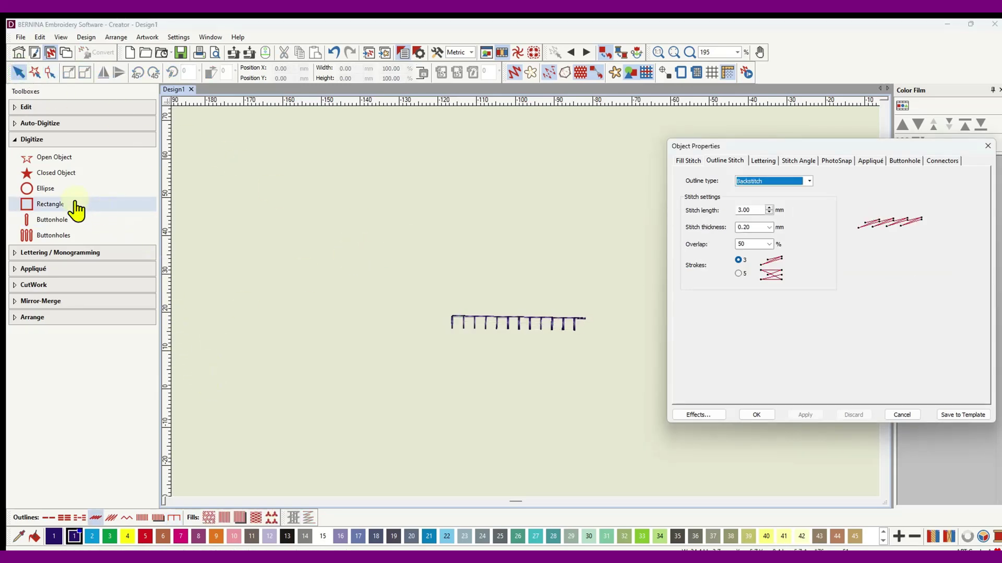
Digitize an open vertical line about 43 mm long with the Blanket outline, from top to bottom, beside the horizontal blanket line
click(45, 159)
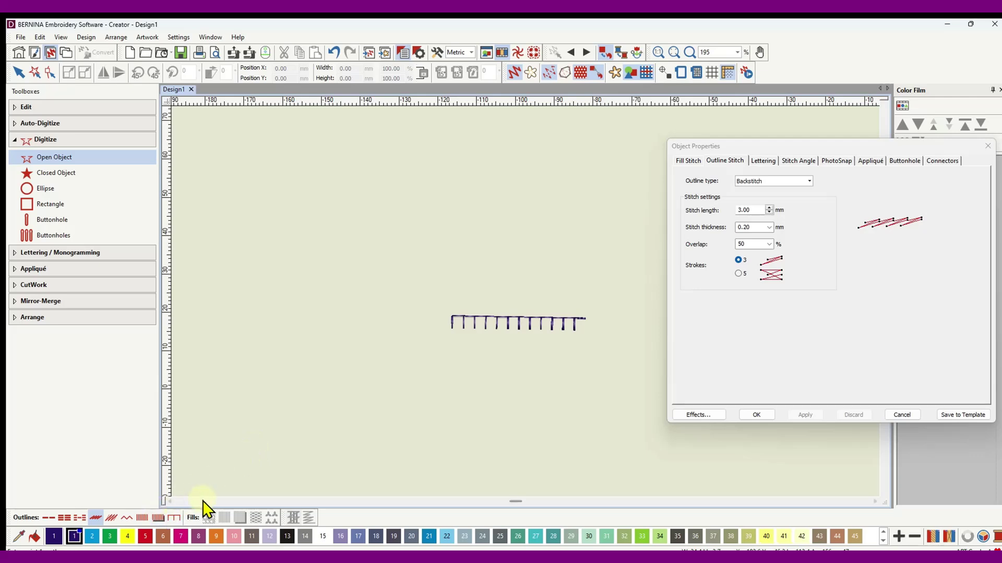
click(173, 519)
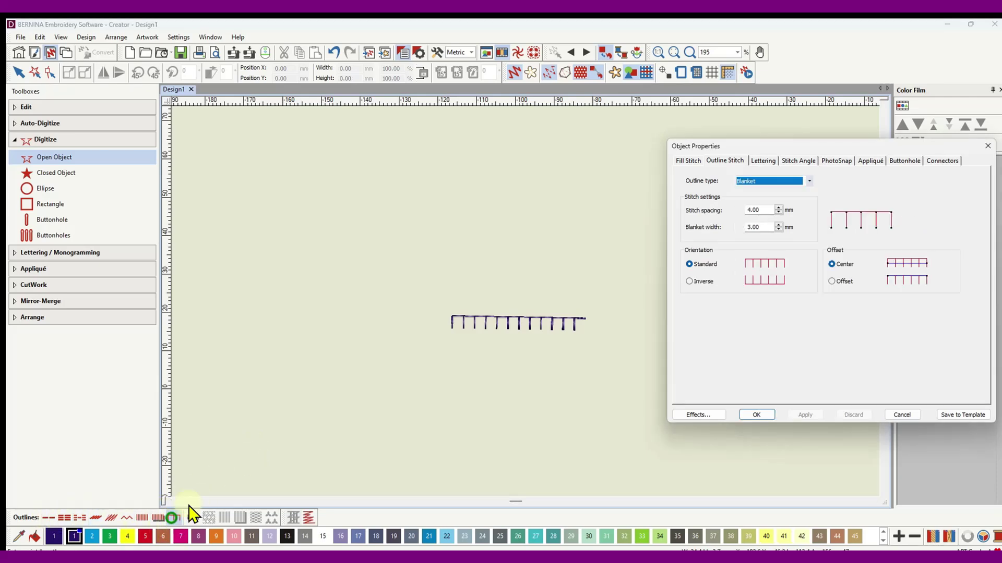
click(338, 179)
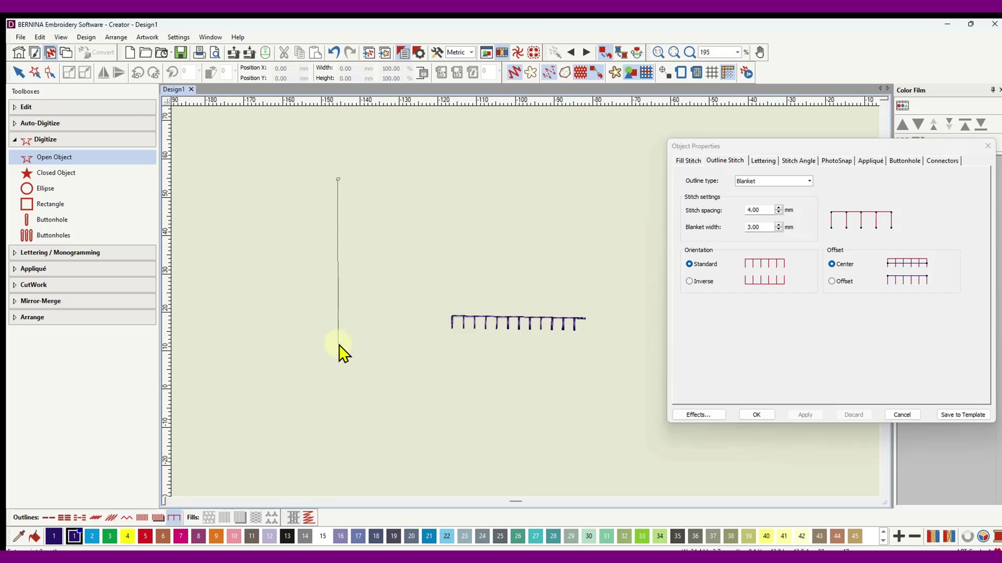
click(338, 346)
key(Return)
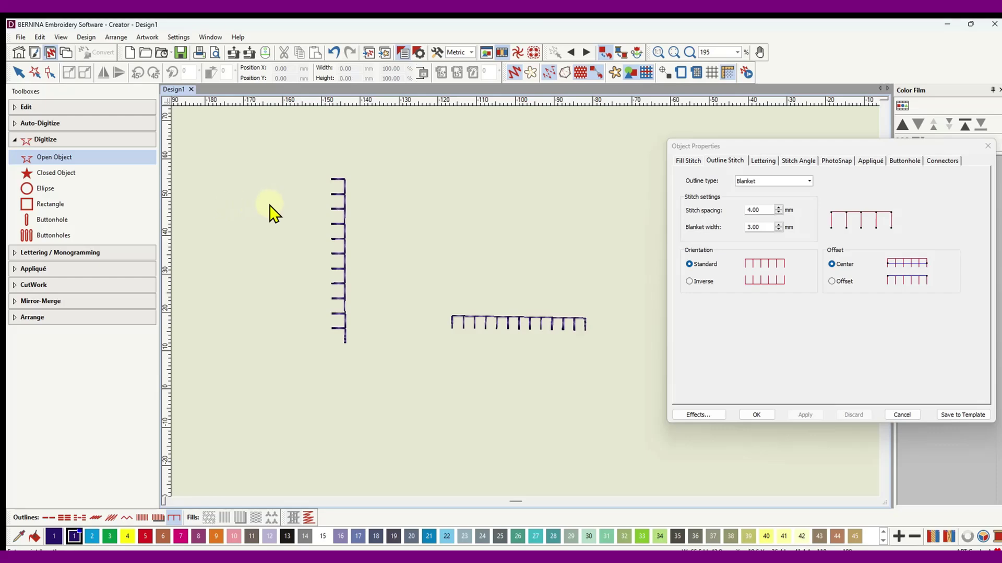
Digitize a second vertical blanket line about 42 mm long from bottom to top, between the first vertical line and the horizontal one
click(374, 345)
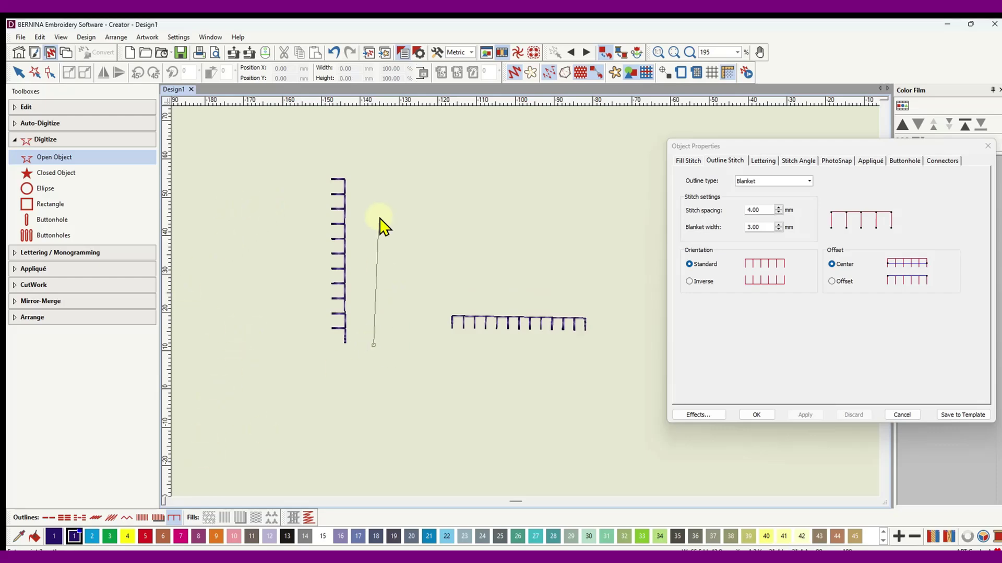
click(372, 181)
key(Return)
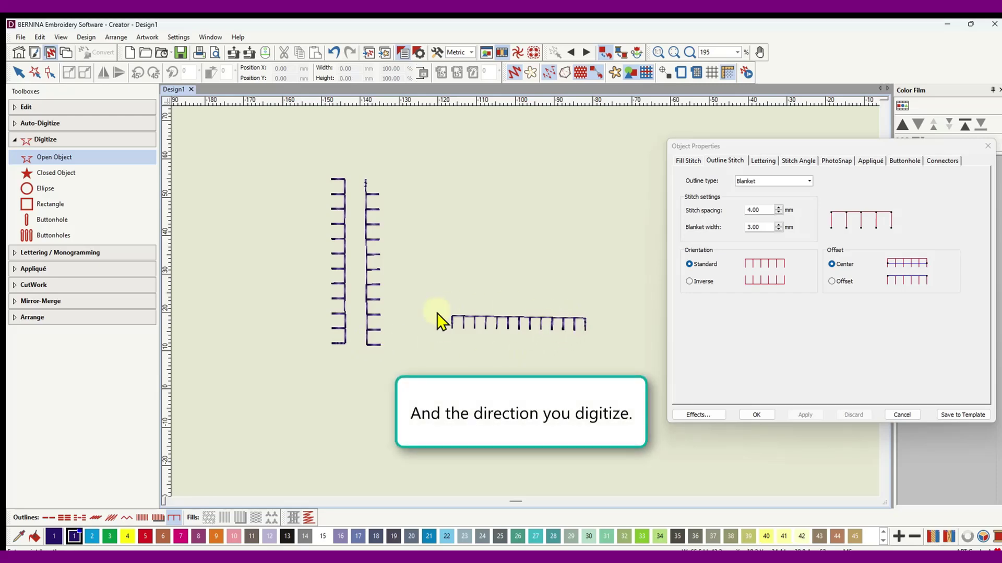
Digitize a horizontal blanket line about 37 mm long from right to left, above the existing horizontal line
click(589, 270)
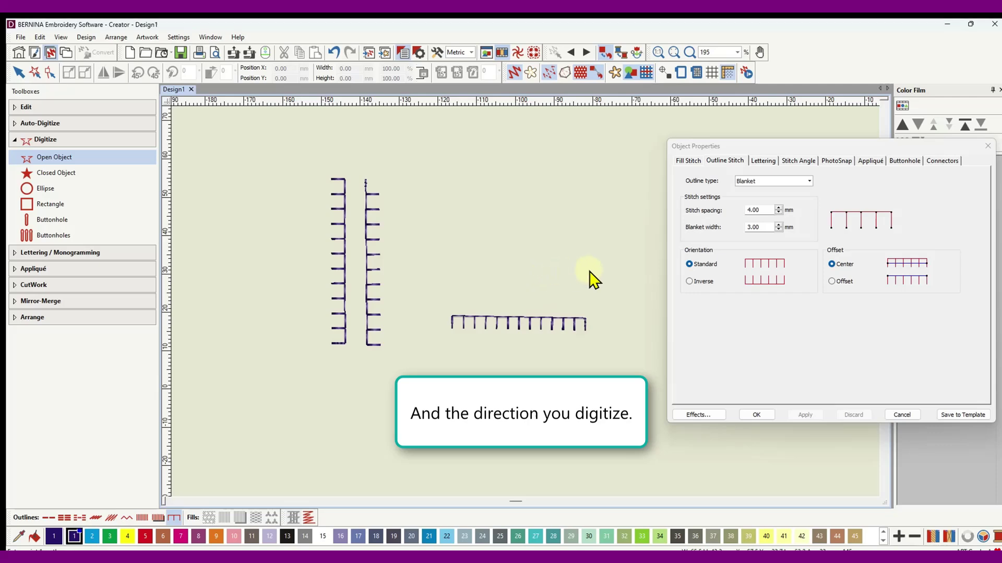
click(444, 271)
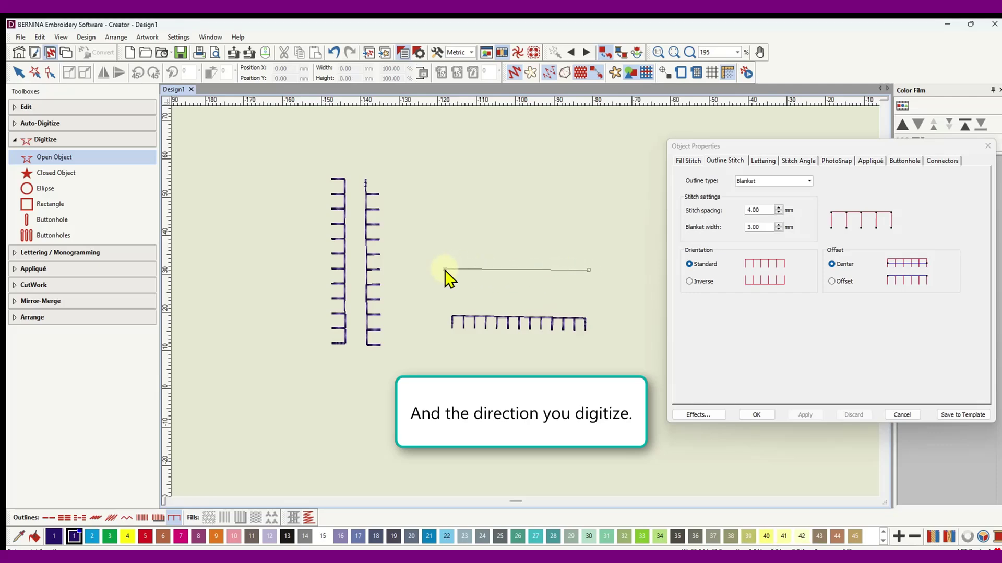
key(Return)
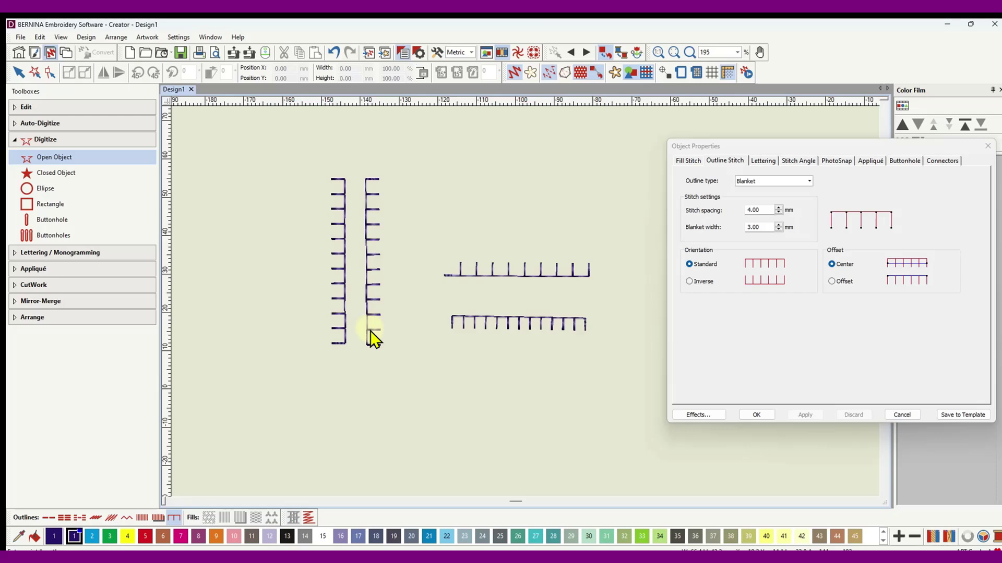
Digitize an open C-shaped blanket curve about 89 mm tall, counterclockwise from its upper end, in the empty area beside the vertical lines
scroll(387, 346, down, 3)
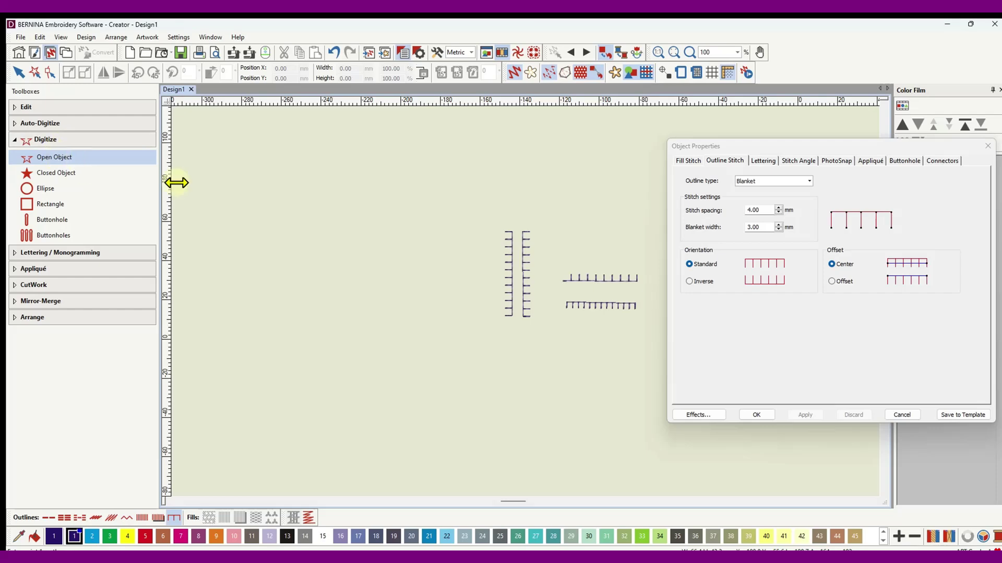
click(406, 227)
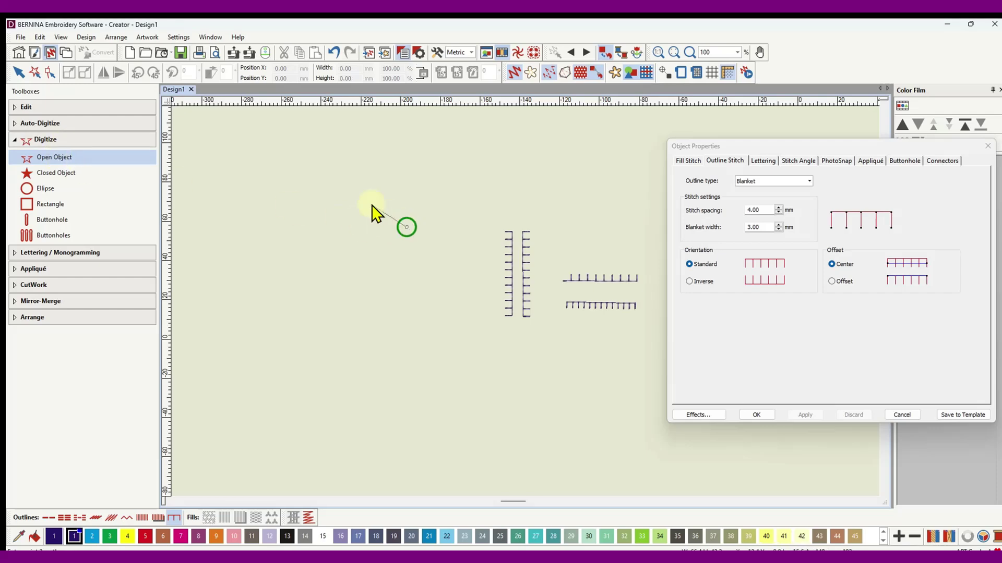
right_click(332, 206)
right_click(296, 274)
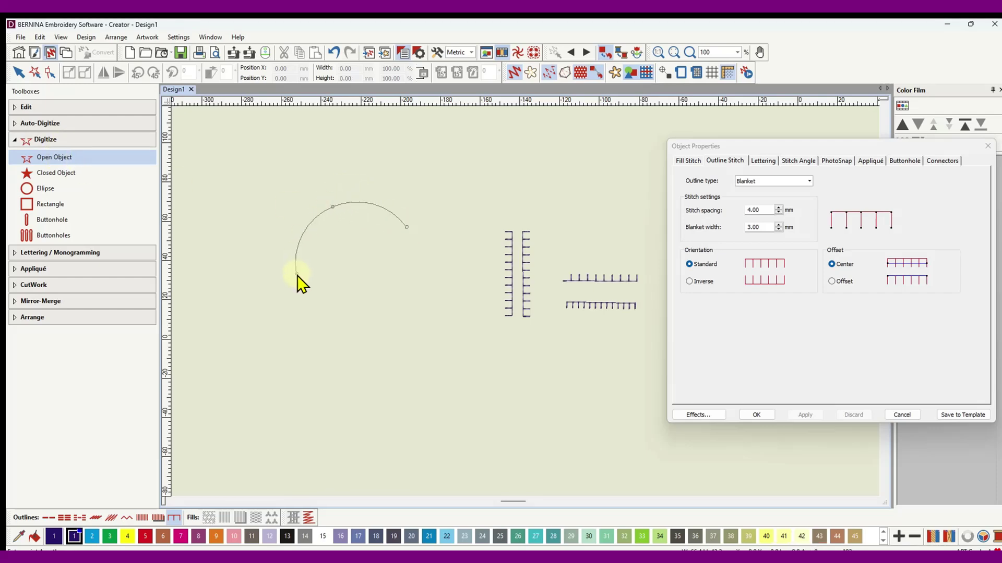
click(307, 351)
key(Return)
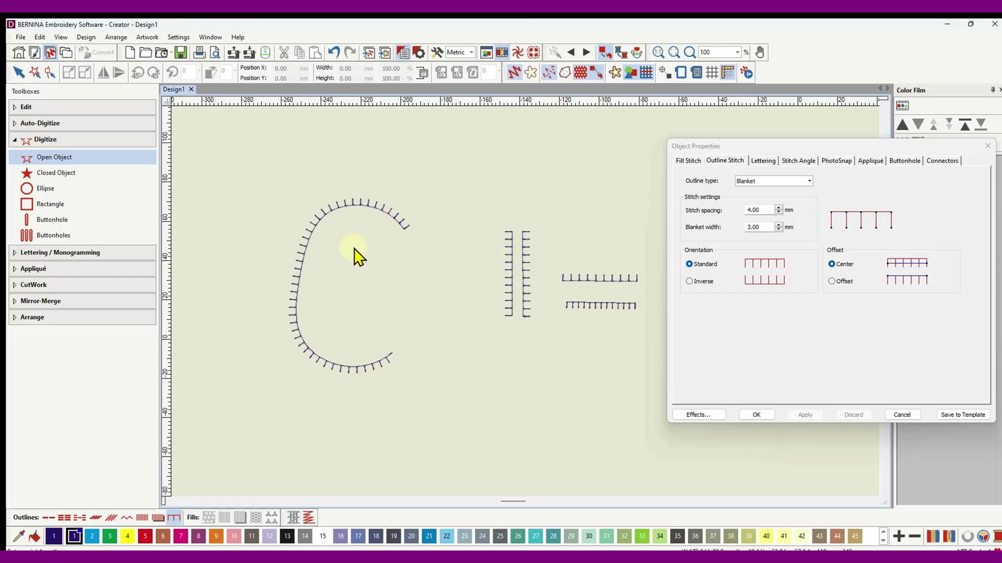
Digitize a clockwise open blanket curve about 45 by 59 mm inside the C-shaped curve
click(332, 239)
click(406, 275)
click(390, 325)
click(332, 325)
click(324, 305)
key(Return)
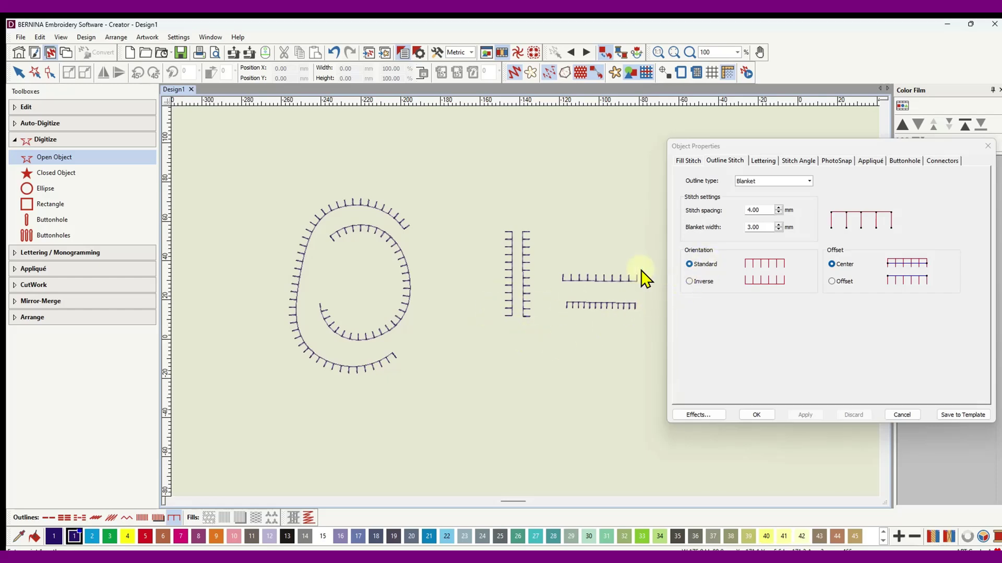
Select the inner curved blanket outline and apply the Inverse orientation to it
click(16, 73)
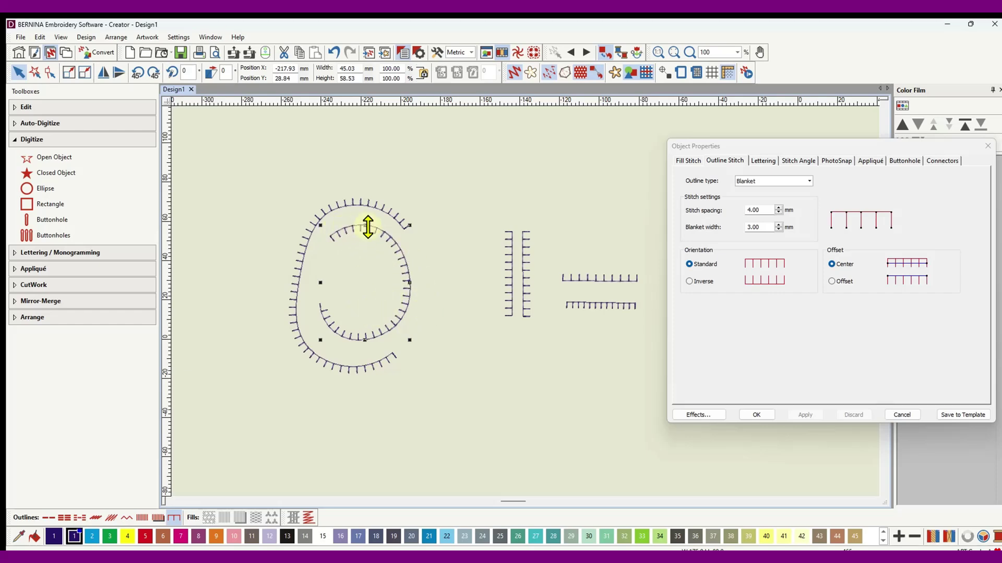
click(689, 282)
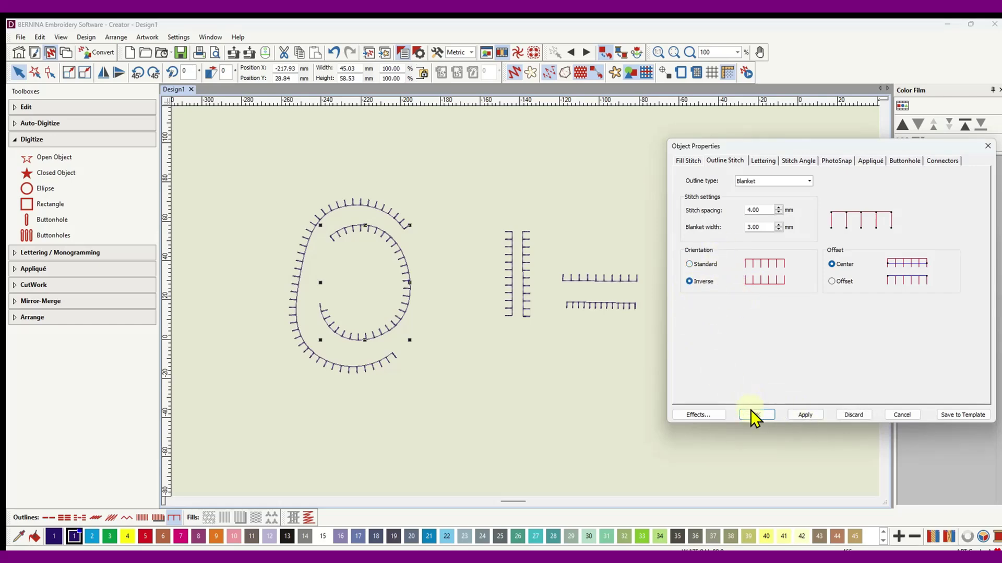
click(804, 415)
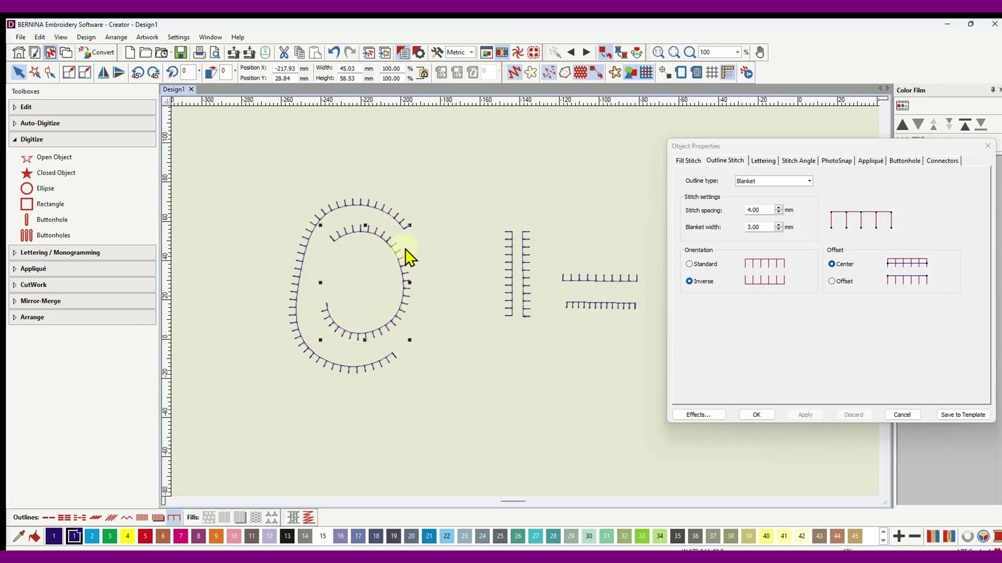
click(703, 284)
Show the lower horizontal blanket line's reshape points and examine the control points at both ends
scroll(608, 309, up, 2)
scroll(530, 310, up, 3)
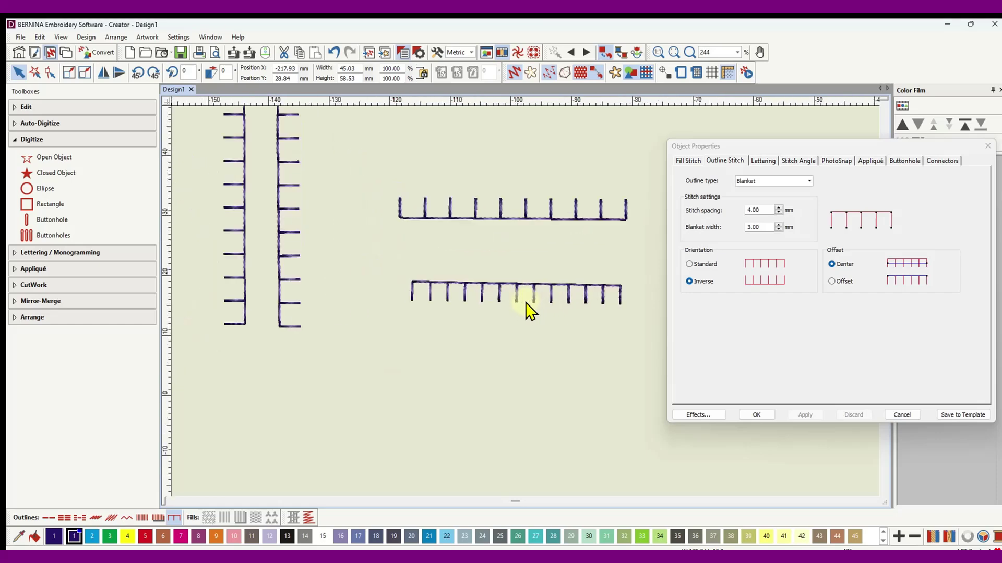
scroll(538, 304, up, 2)
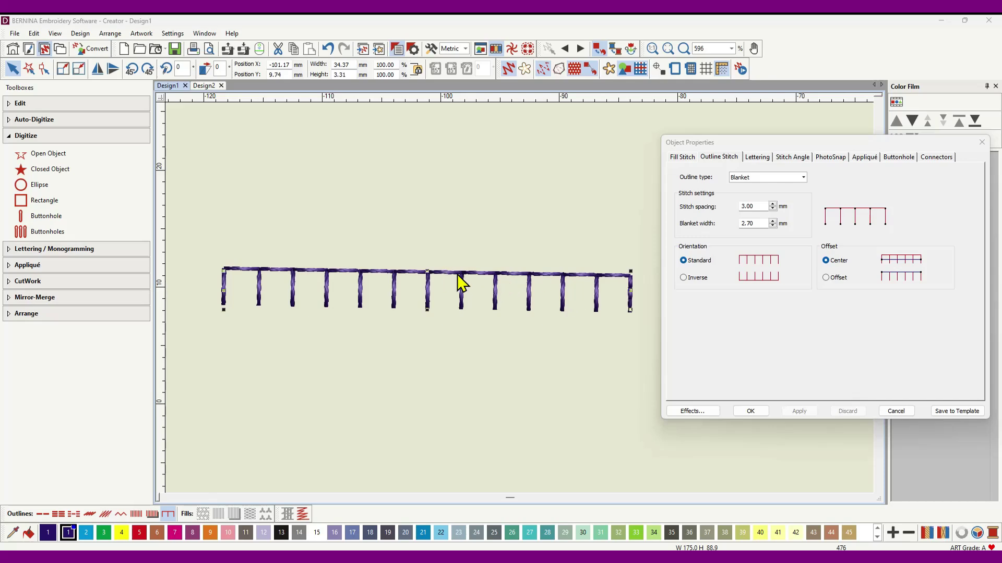
click(45, 69)
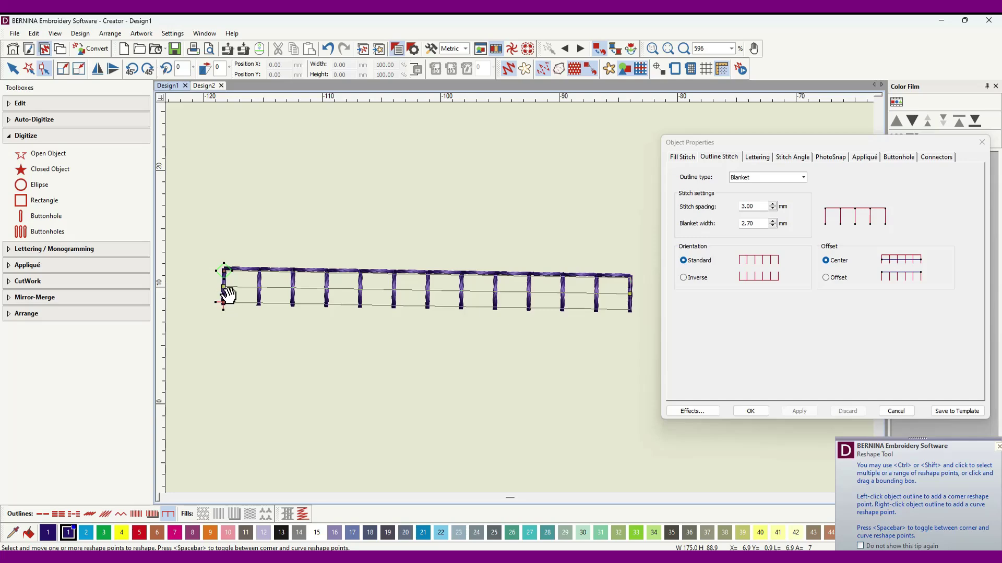
drag(227, 296, 384, 296)
scroll(383, 296, up, 2)
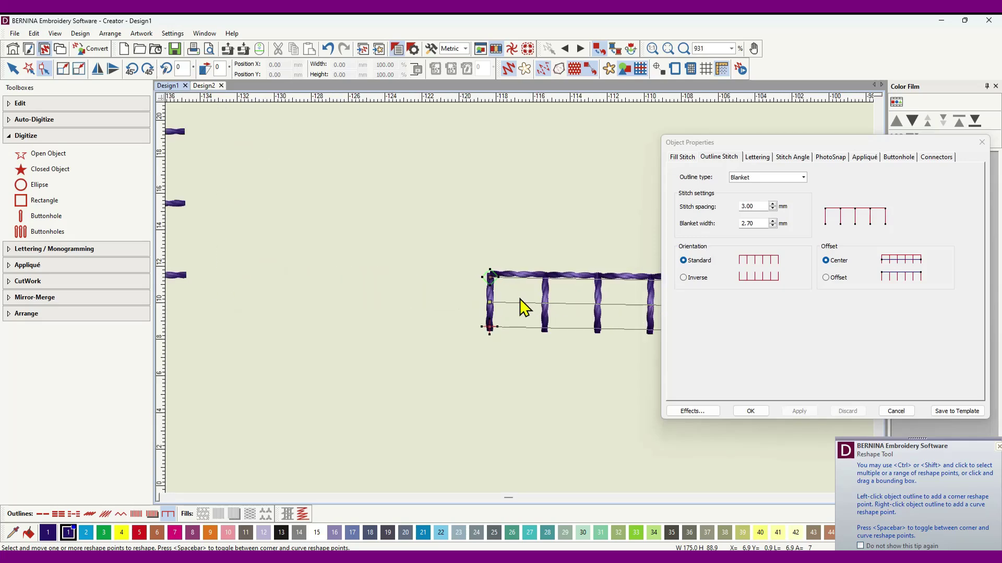
click(493, 307)
scroll(563, 307, down, 3)
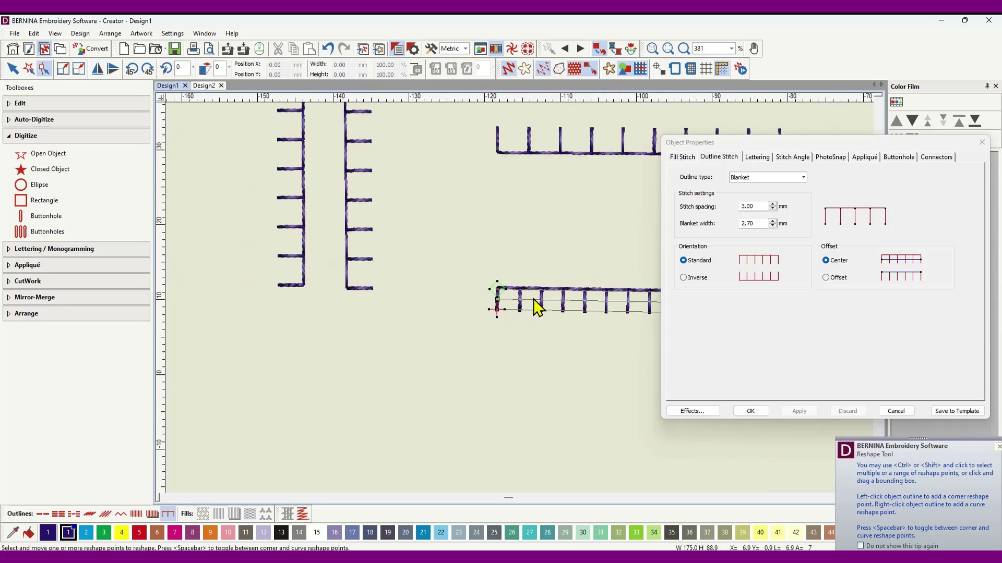
scroll(535, 307, down, 3)
scroll(579, 312, up, 3)
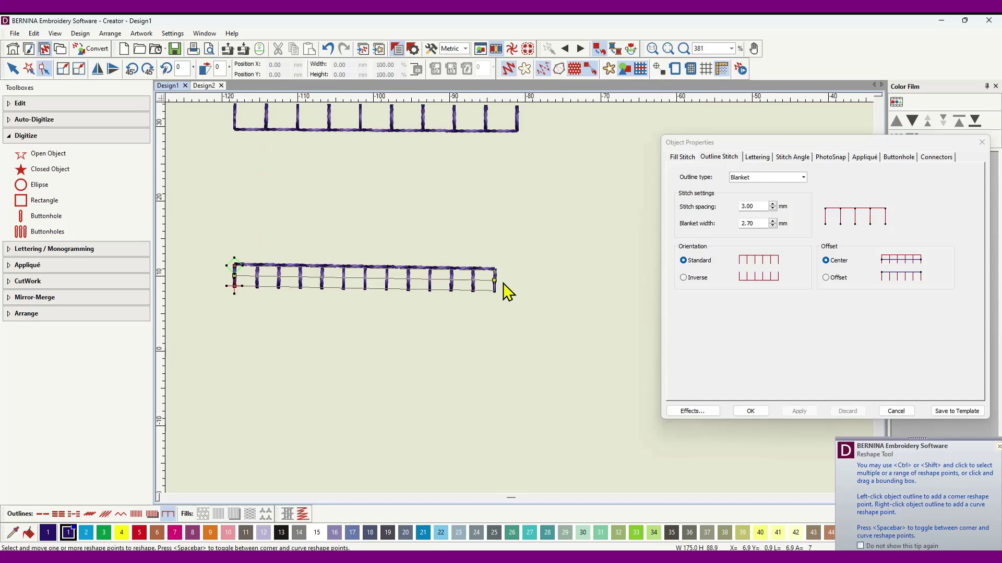
scroll(514, 297, up, 3)
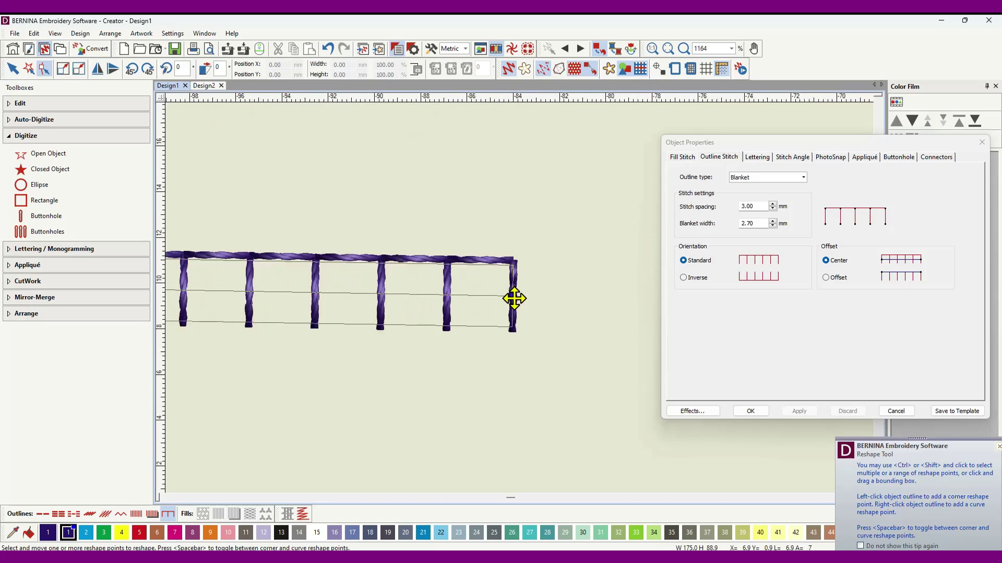
scroll(513, 299, down, 2)
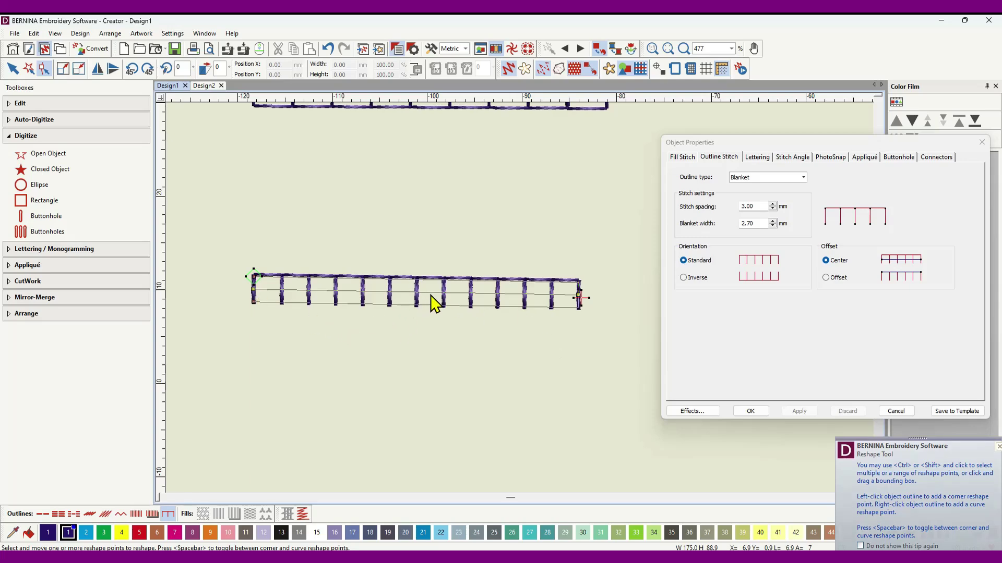
scroll(434, 303, up, 1)
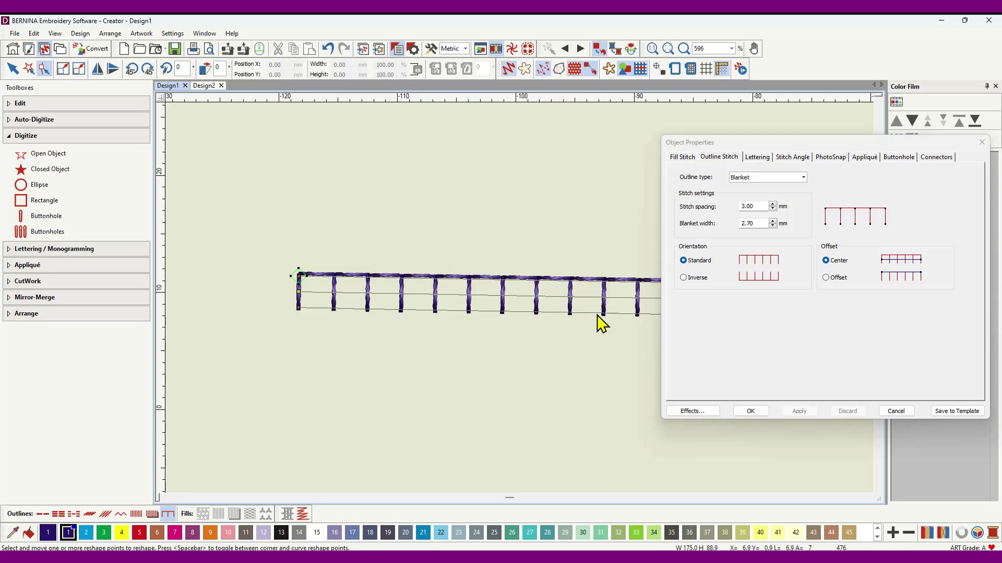
Leave reshaping and move the lower horizontal blanket line to about X -109 mm, Y 10 mm
key(shift+z)
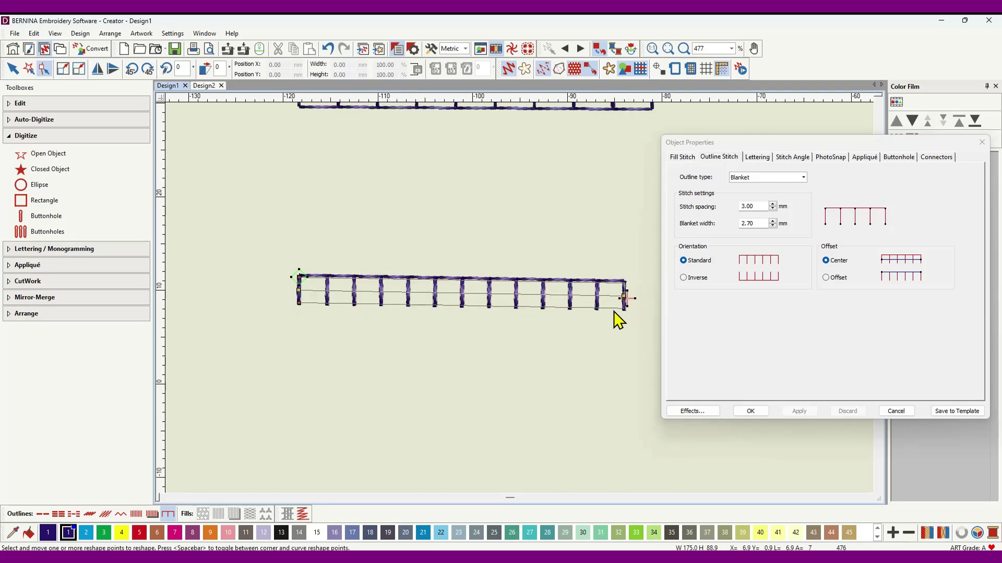
key(z)
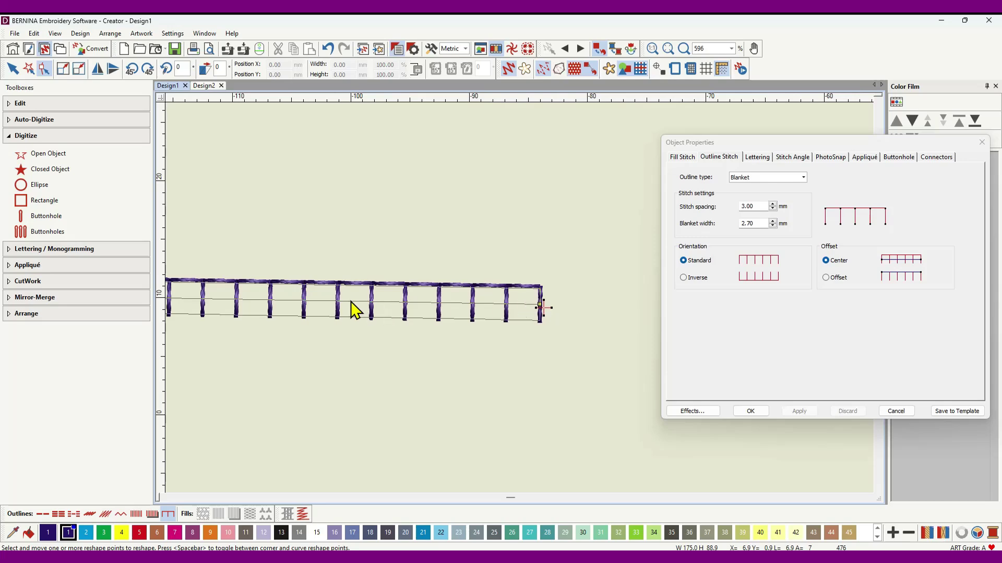
key(z)
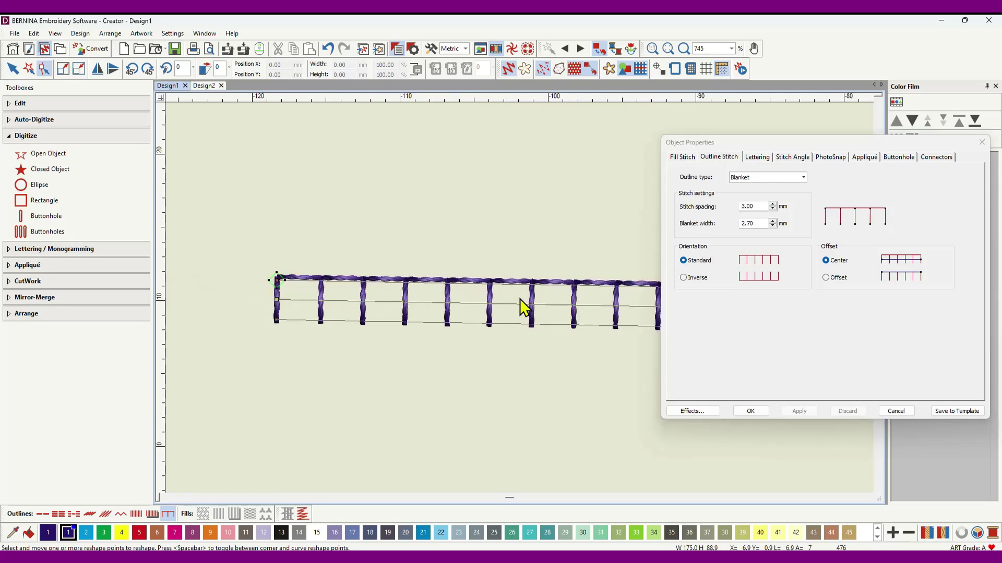
click(13, 68)
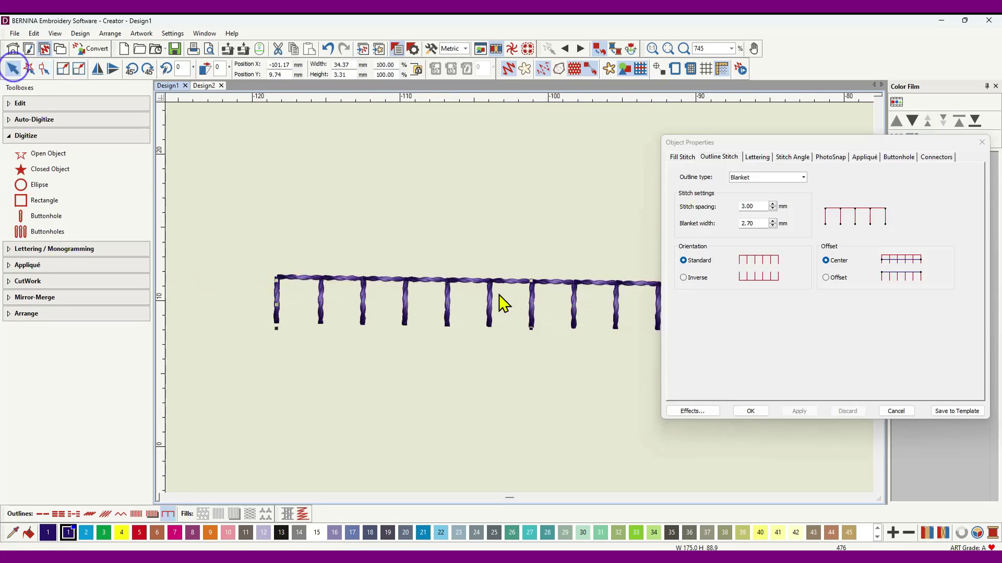
drag(500, 293, 384, 287)
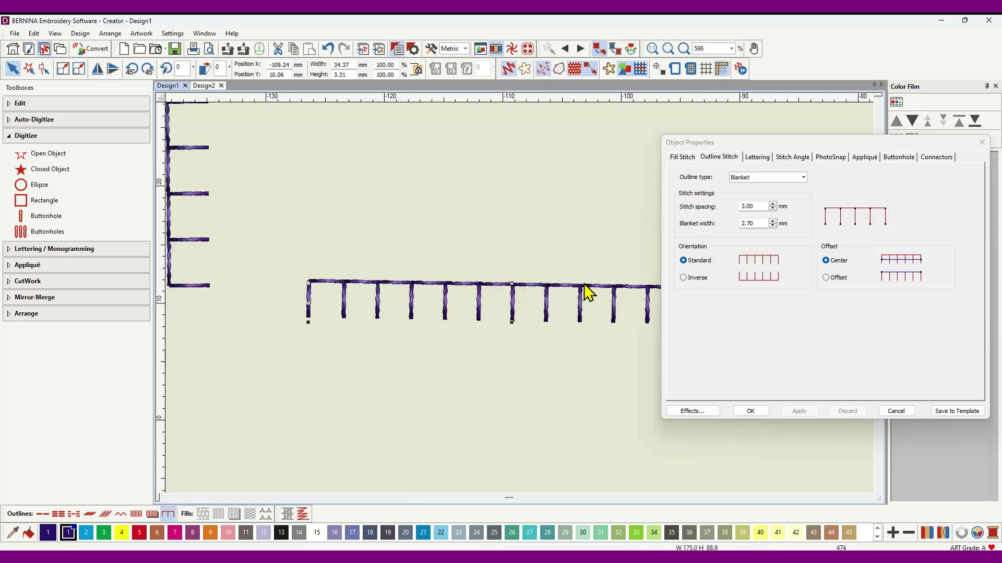
Move the lower horizontal blanket line to about X -115.5 mm, Y 10.3 mm and apply the Offset setting with its reshape points shown
drag(579, 290, 509, 290)
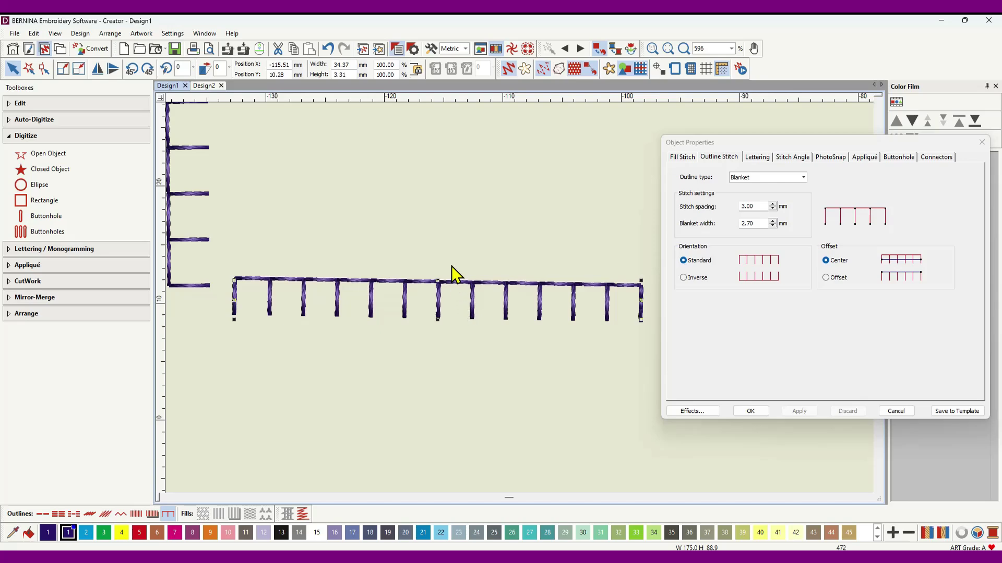
click(44, 68)
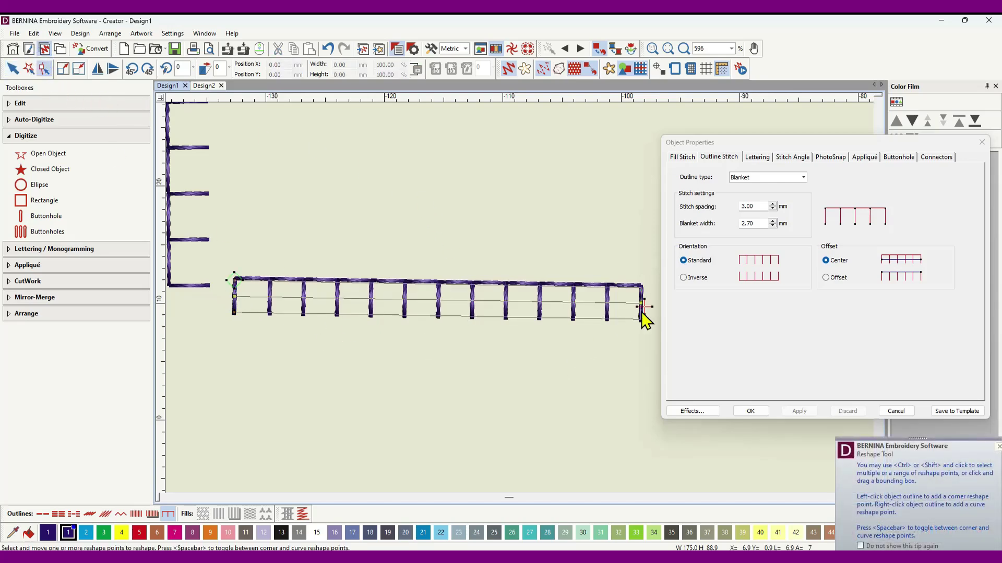
click(826, 278)
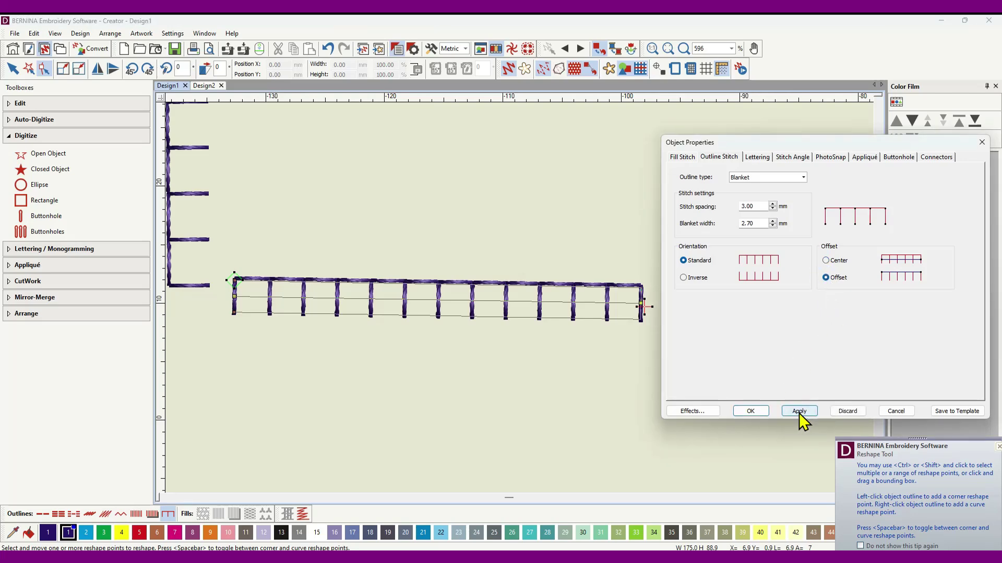
click(800, 411)
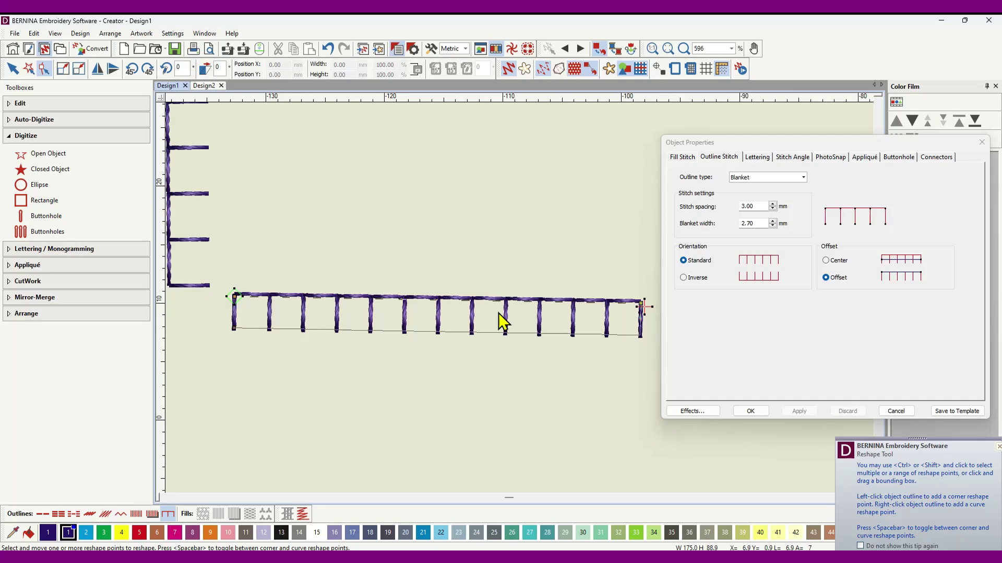
click(234, 296)
click(643, 304)
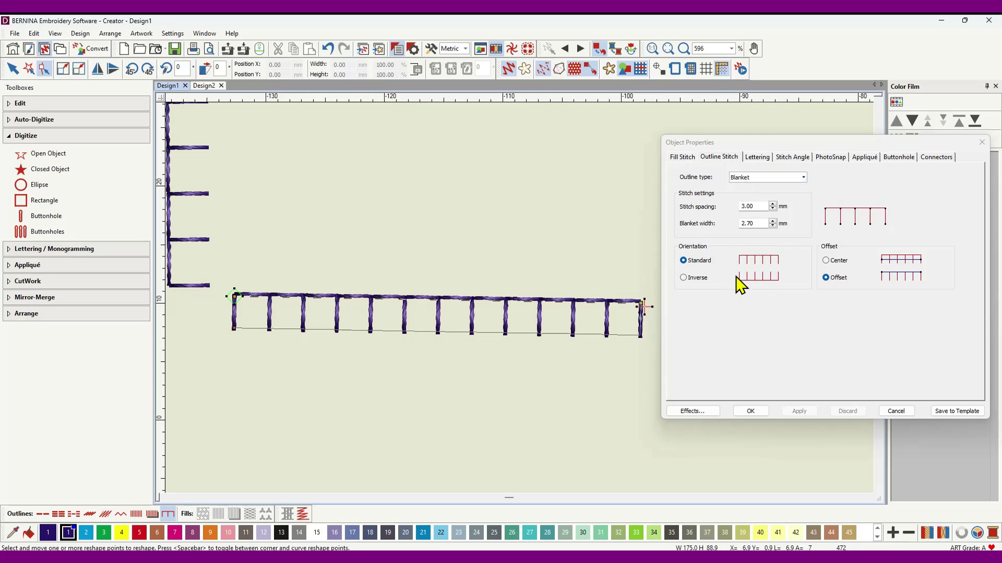
Switch to Design2, bring its filled shapes into view and hide the grid
scroll(449, 306, down, 5)
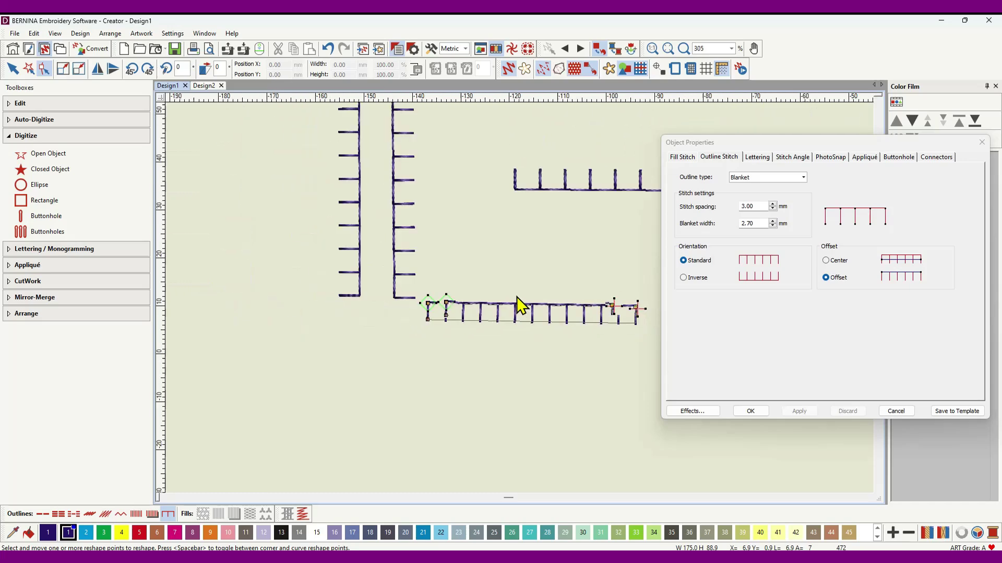
scroll(522, 280, down, 3)
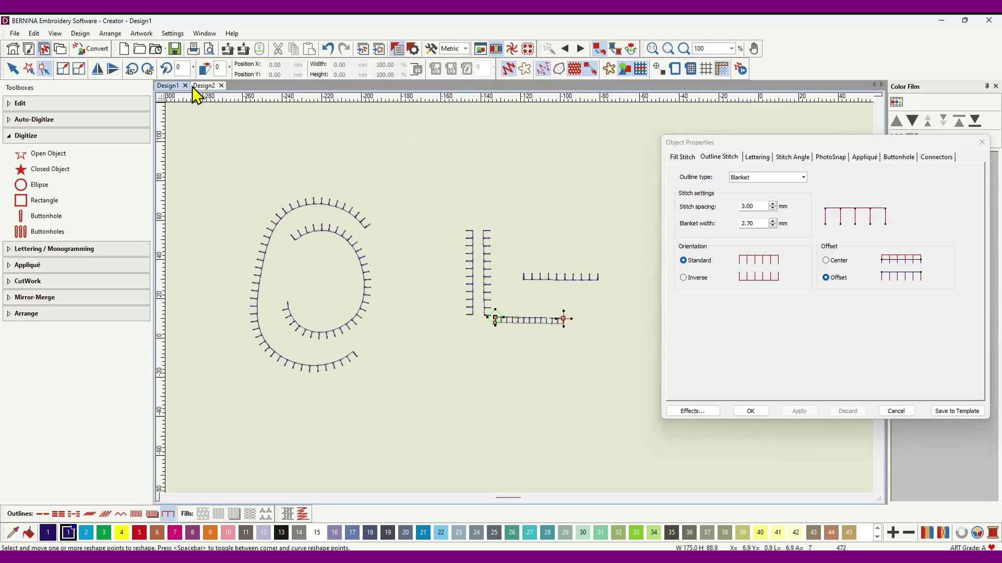
click(212, 87)
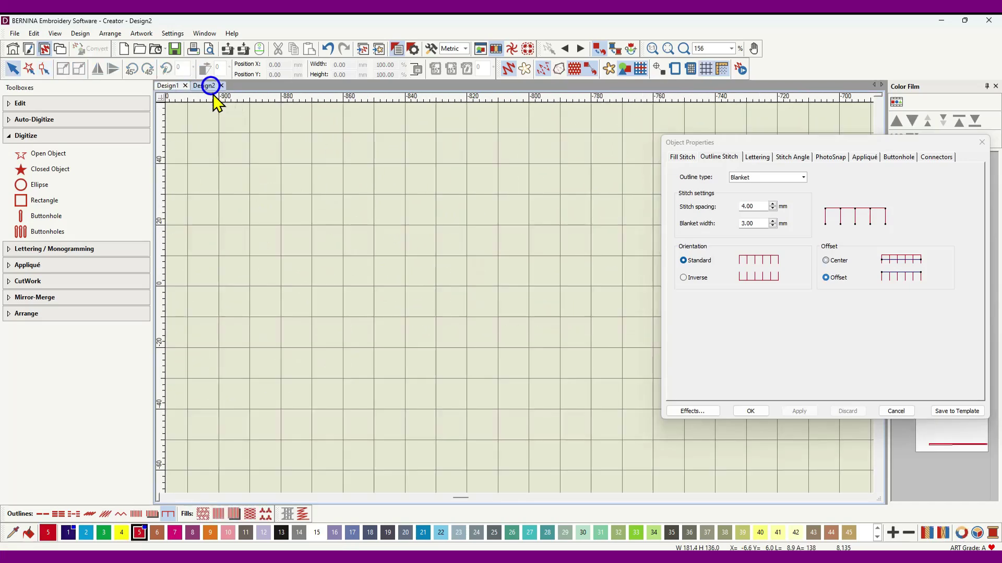
scroll(521, 308, down, 12)
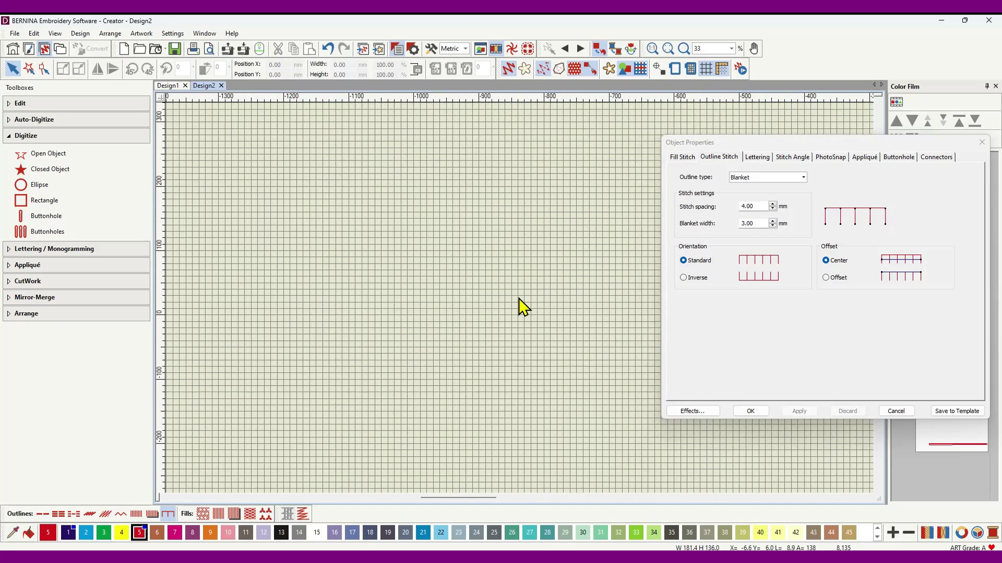
scroll(521, 308, down, 3)
scroll(501, 300, up, 12)
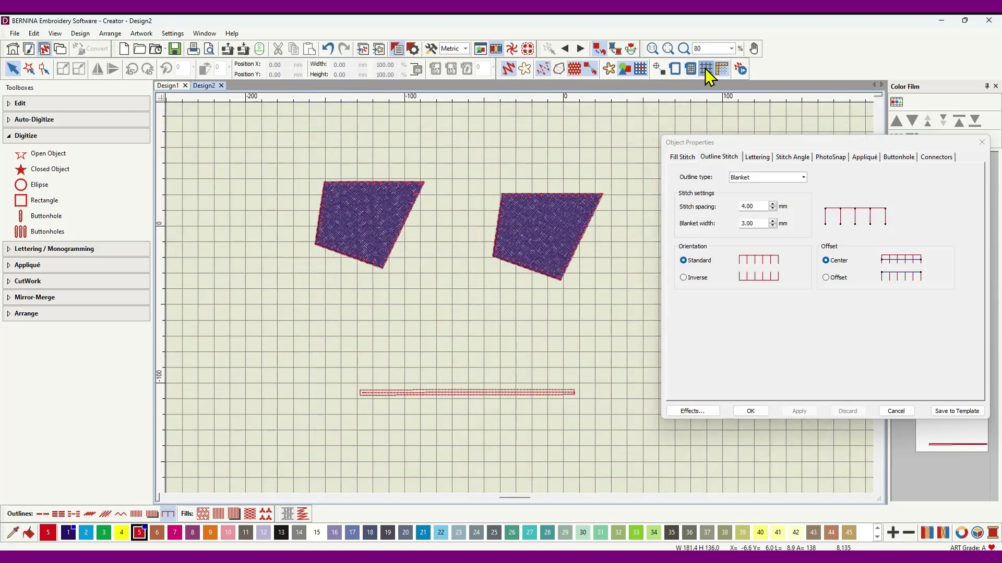
click(705, 68)
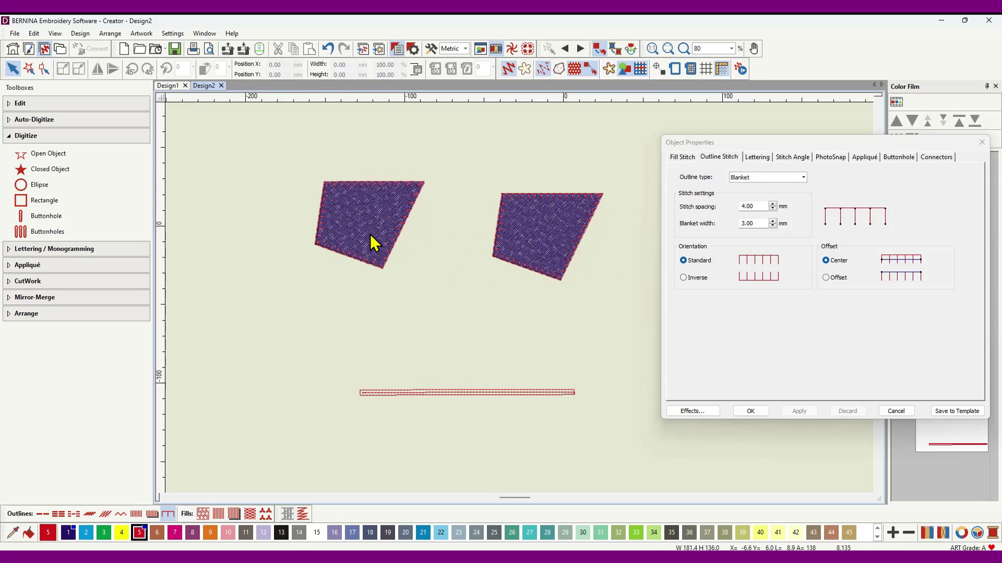
Digitize a closed blanket-outlined shape about 86 by 76 mm, with one rounded corner and two sharp ones, beside the left filled shape
scroll(370, 233, up, 4)
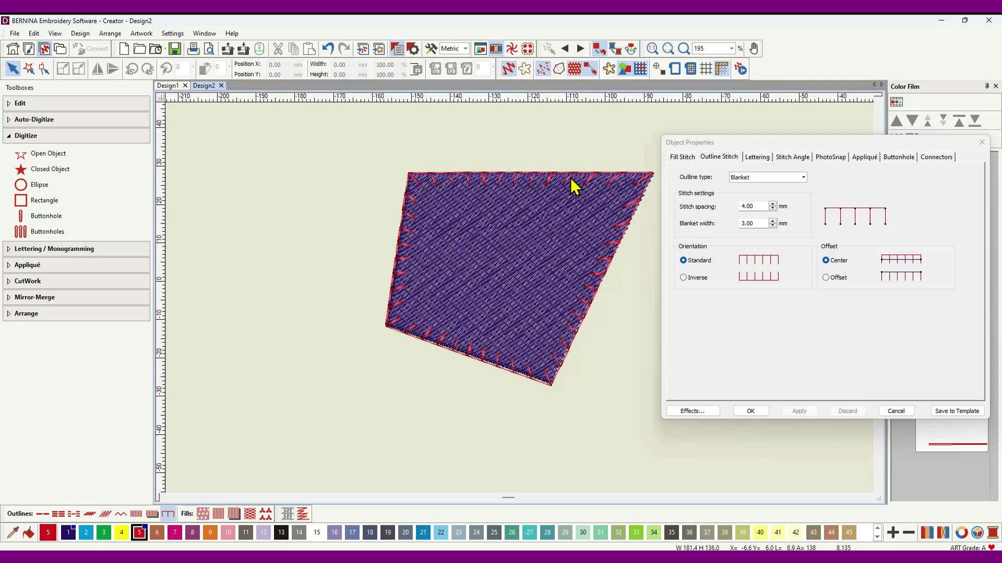
scroll(521, 239, down, 3)
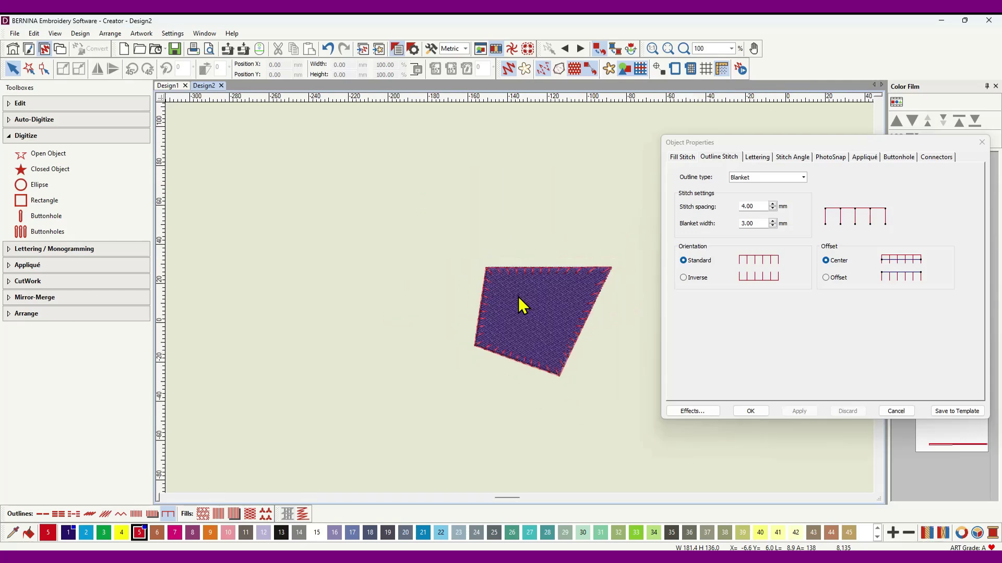
scroll(518, 297, down, 1)
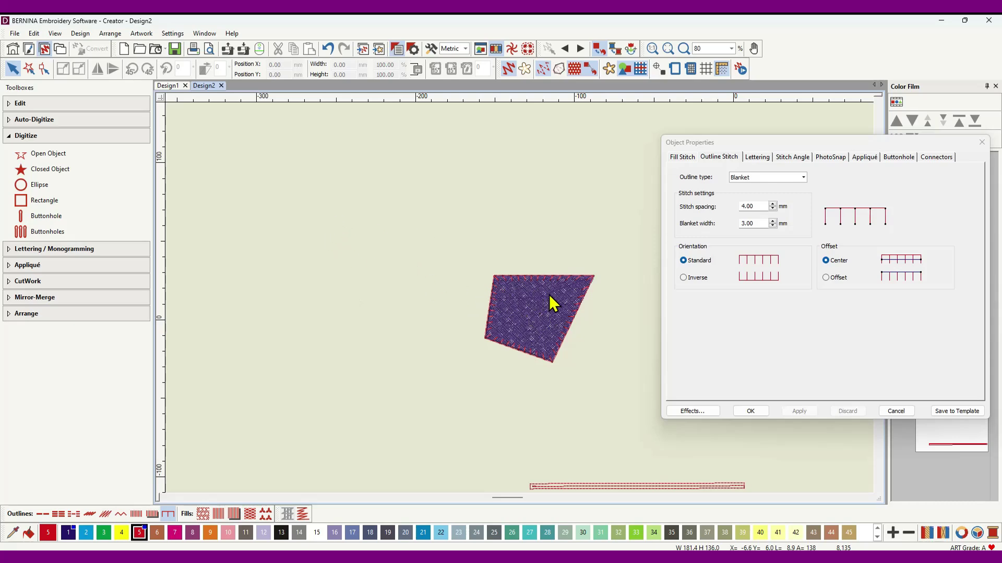
scroll(539, 322, up, 3)
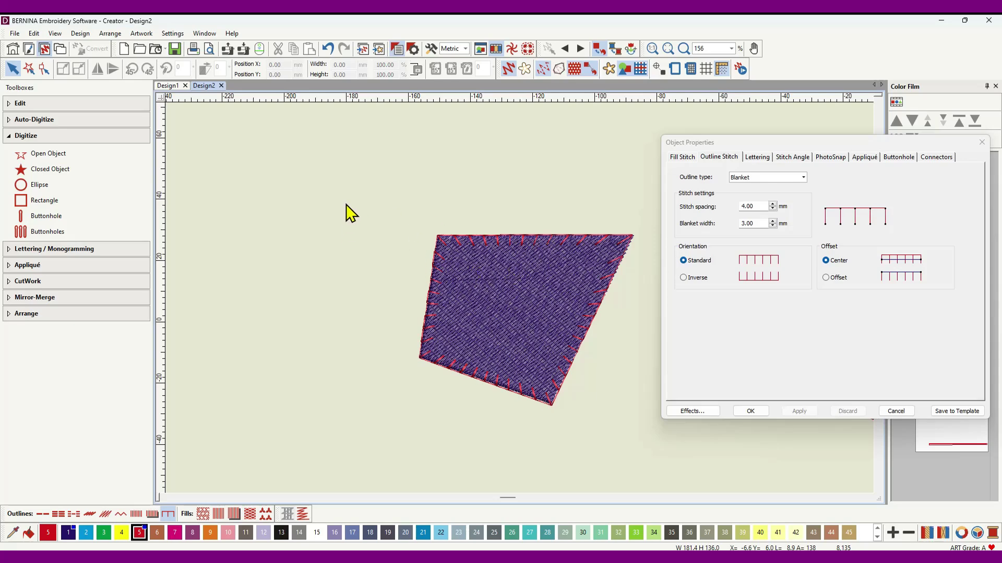
scroll(374, 253, down, 2)
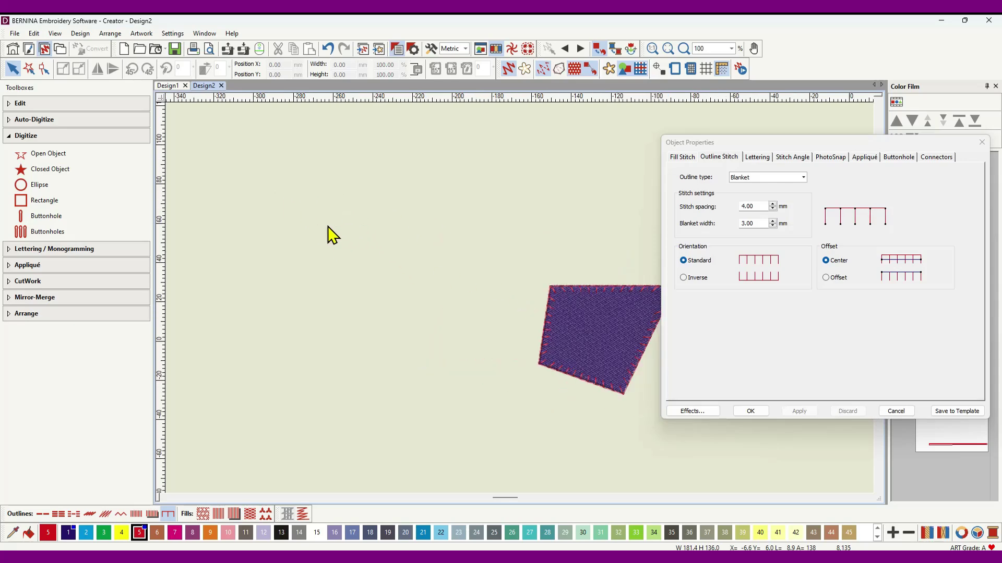
click(51, 170)
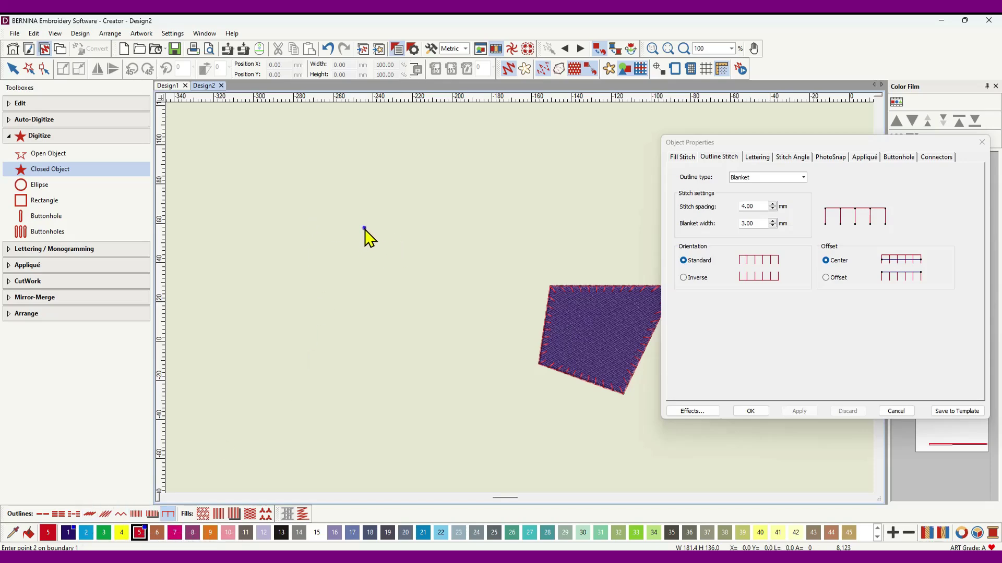
click(384, 369)
key(Return)
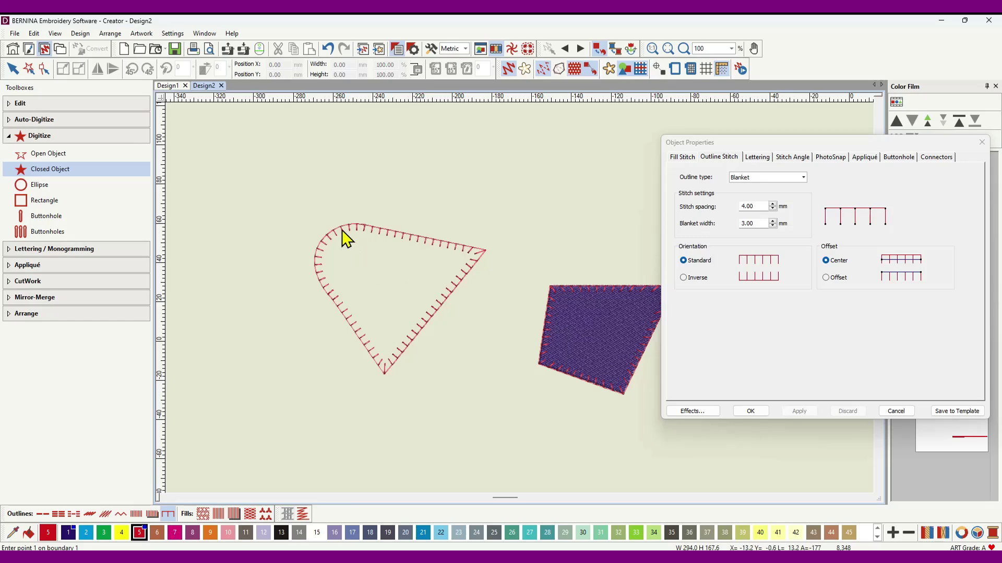
Apply the Offset setting to the new closed blanket outline and examine its stitches around the corners
click(12, 68)
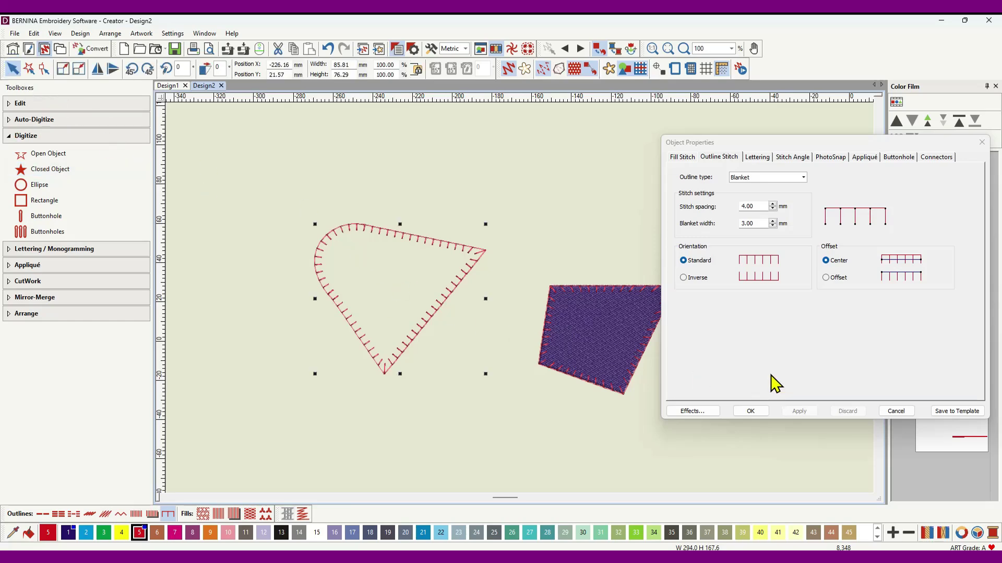
click(826, 277)
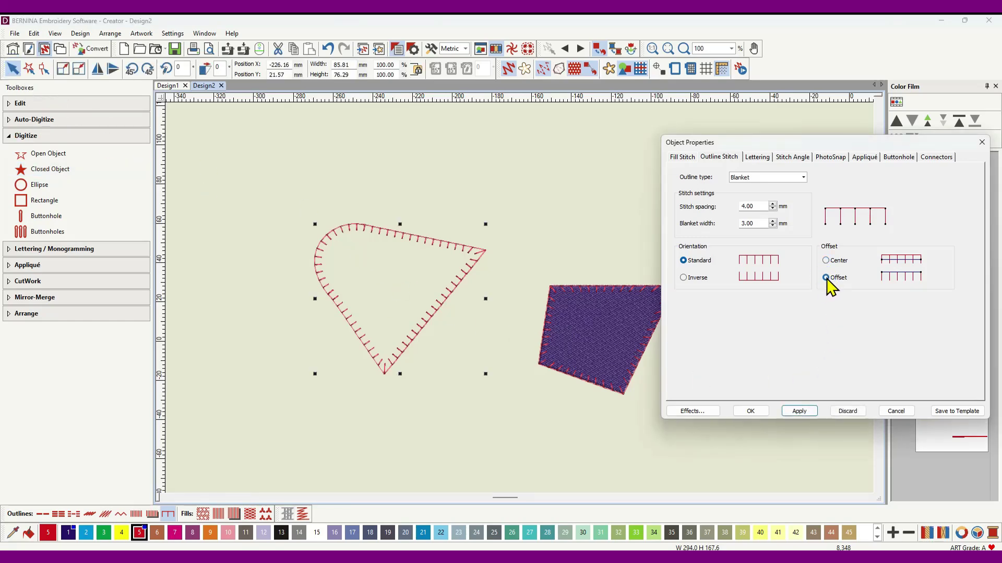
click(794, 412)
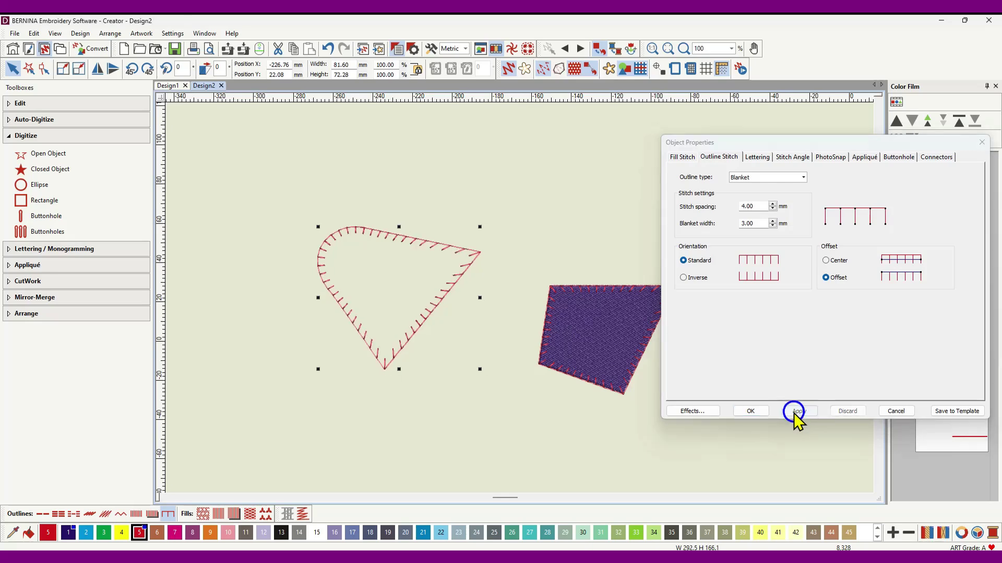
scroll(459, 315, up, 2)
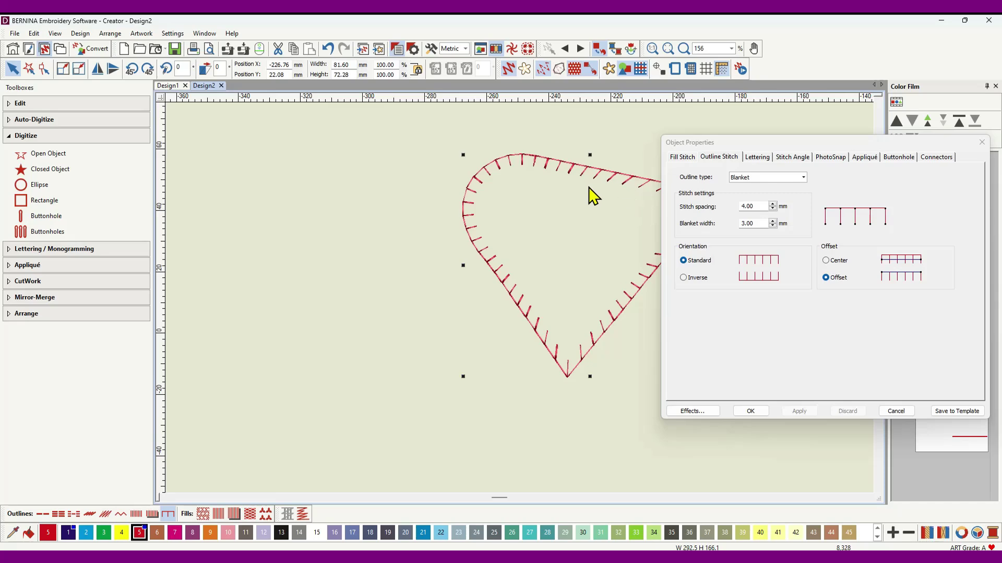
key(shift+z)
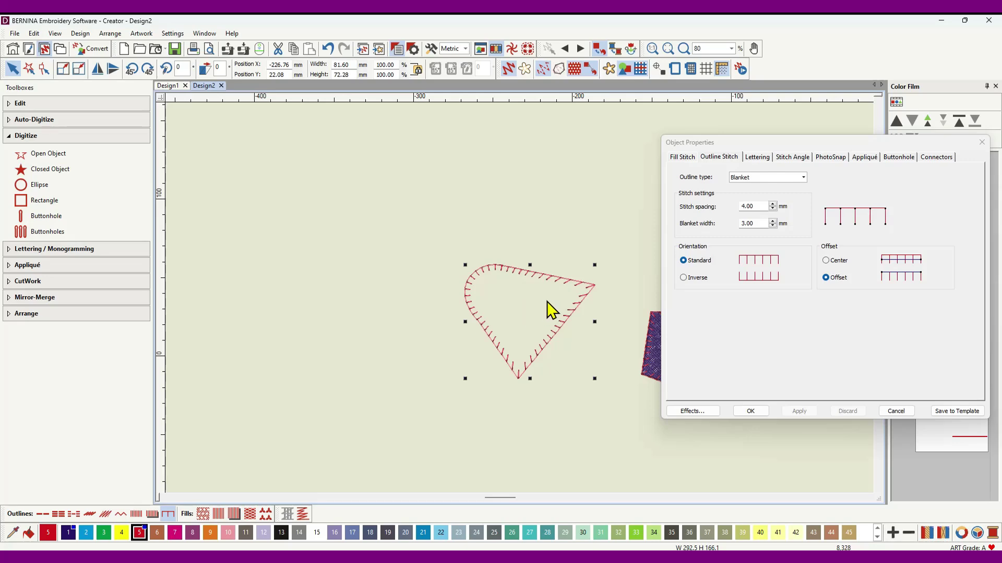
scroll(550, 315, down, 2)
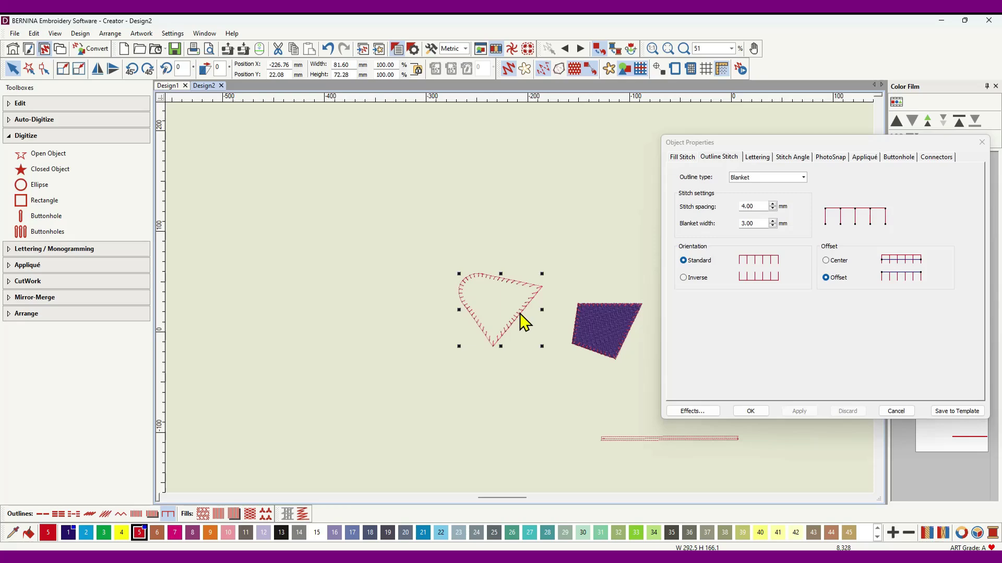
scroll(523, 321, up, 4)
scroll(518, 305, up, 2)
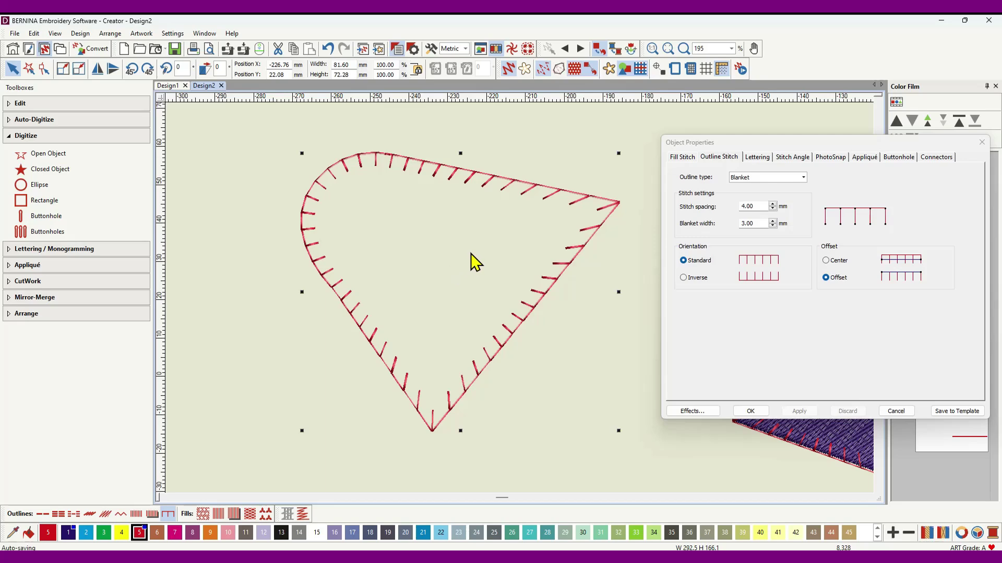
Undo the Offset change and set the closed shape's outline type to Single
click(328, 49)
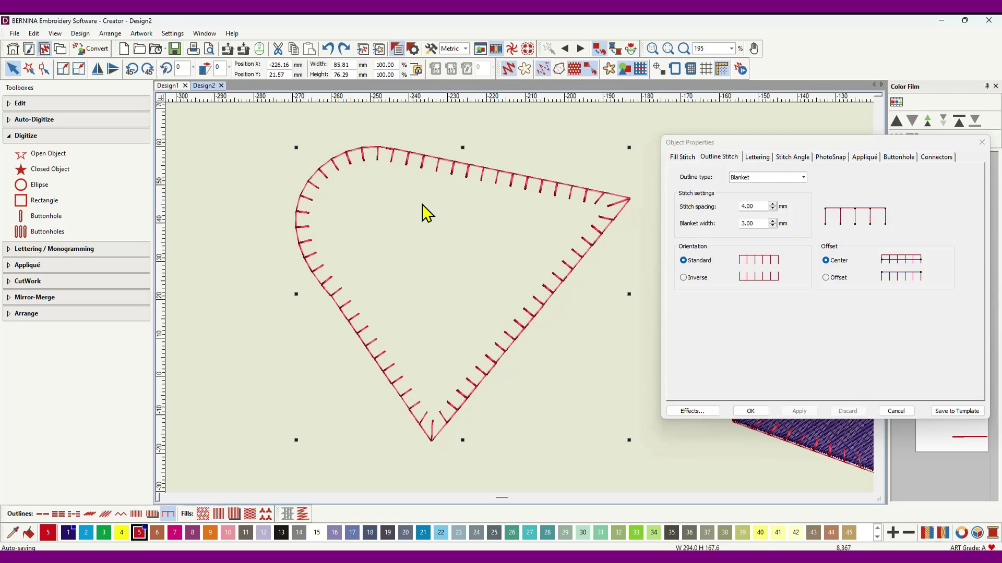
click(43, 515)
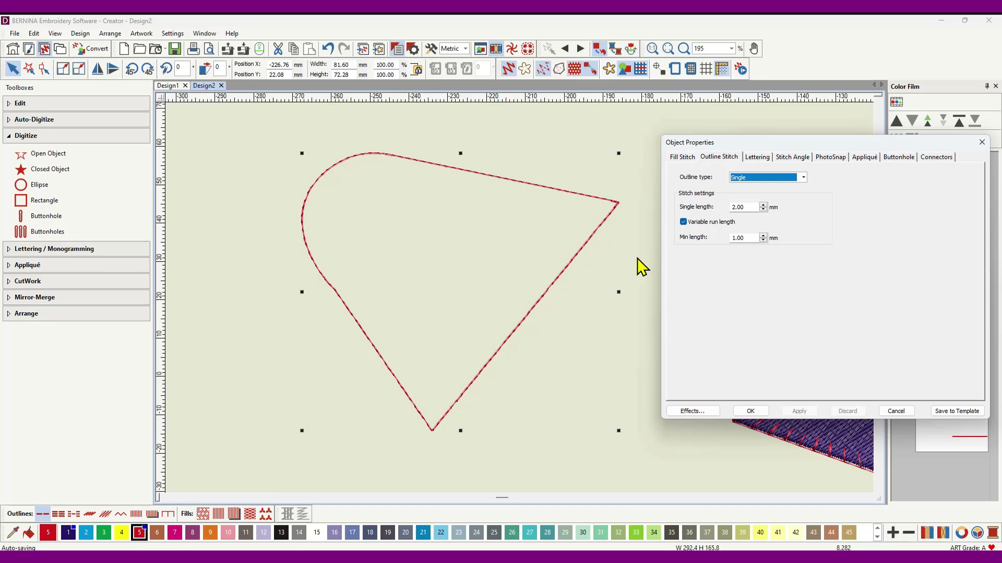
Place a copy of the left shape's purple fill above the original at about X -123 mm, Y 84 mm
scroll(510, 308, down, 1)
scroll(517, 307, down, 4)
scroll(525, 306, up, 5)
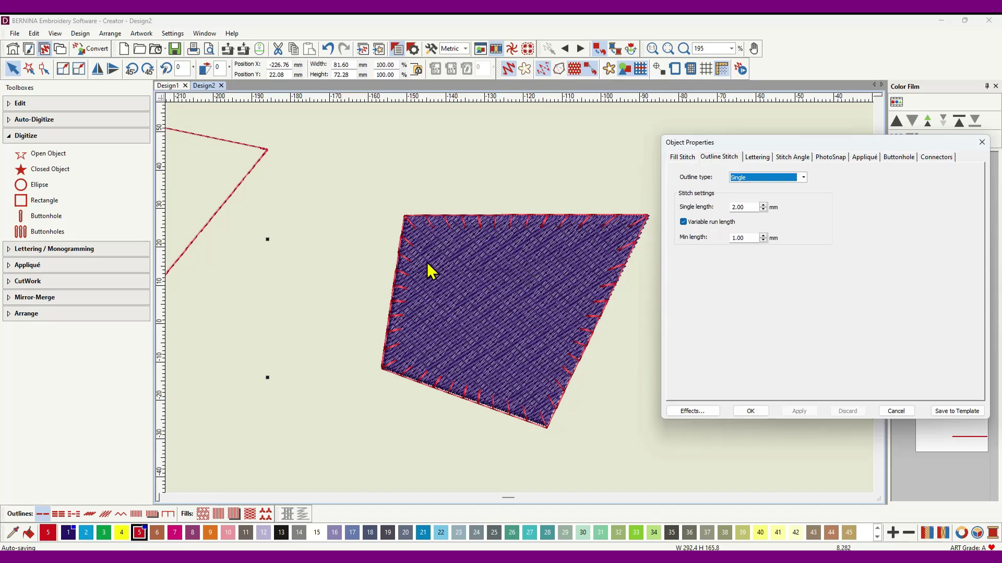
scroll(522, 309, down, 4)
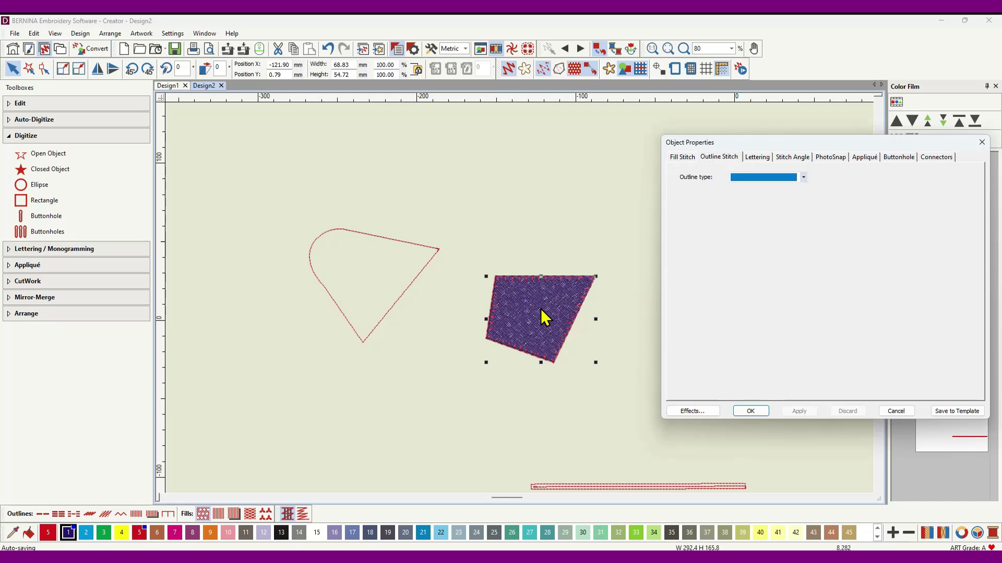
drag(540, 308, 541, 188)
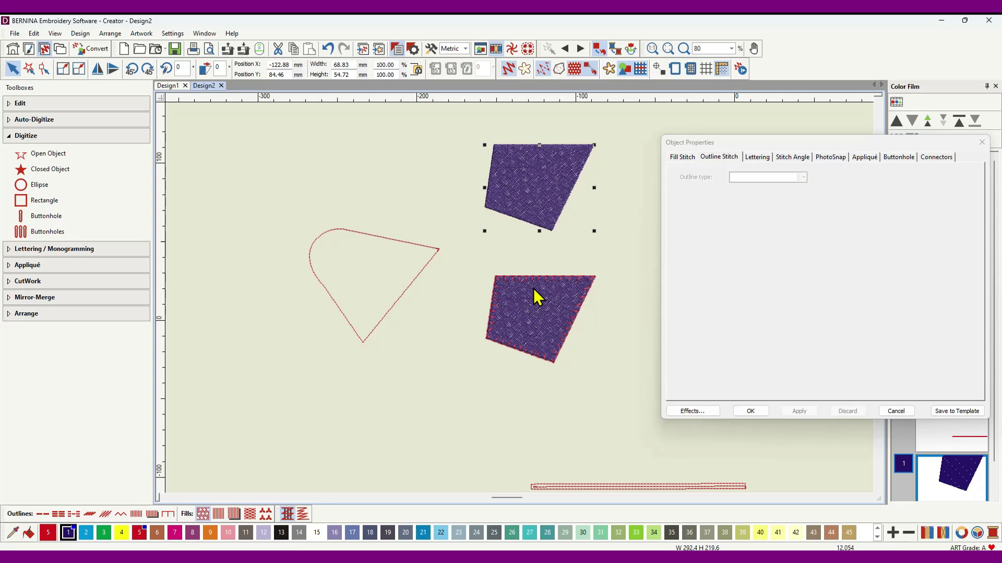
Select the closed single outline and the right filled shape's blanket outline in turn to compare their outline properties
click(374, 239)
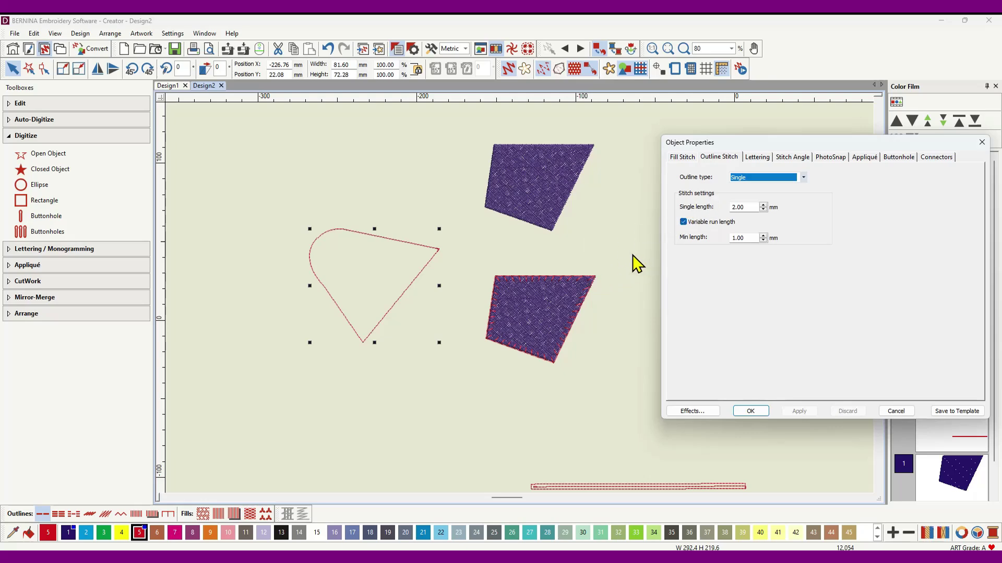
scroll(579, 287, down, 2)
scroll(553, 324, up, 3)
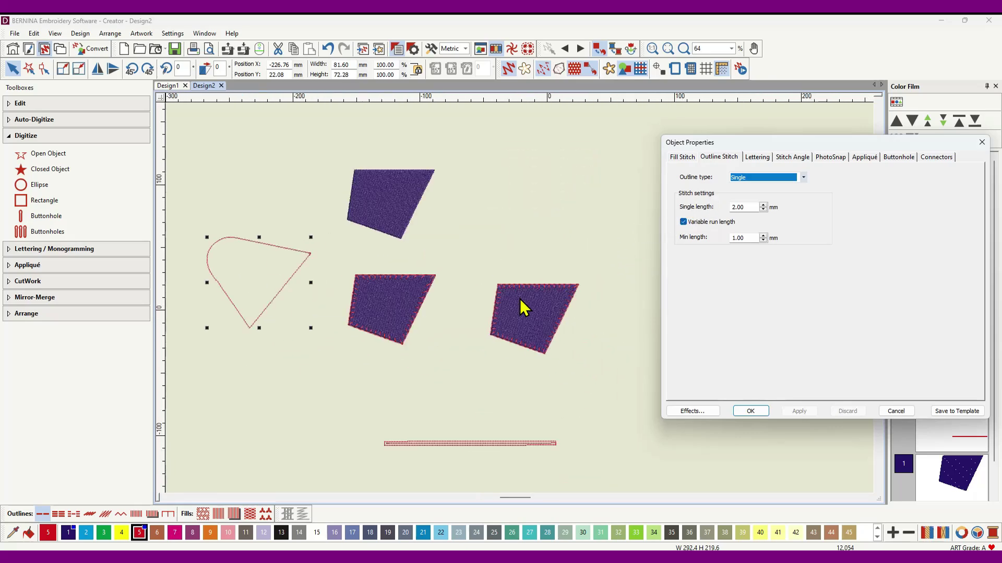
click(545, 283)
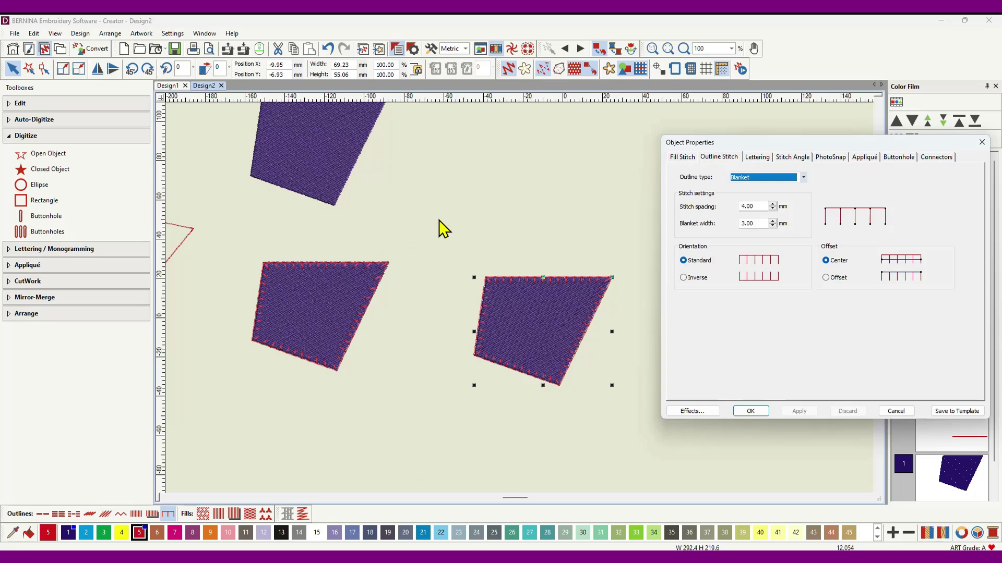
scroll(522, 307, down, 3)
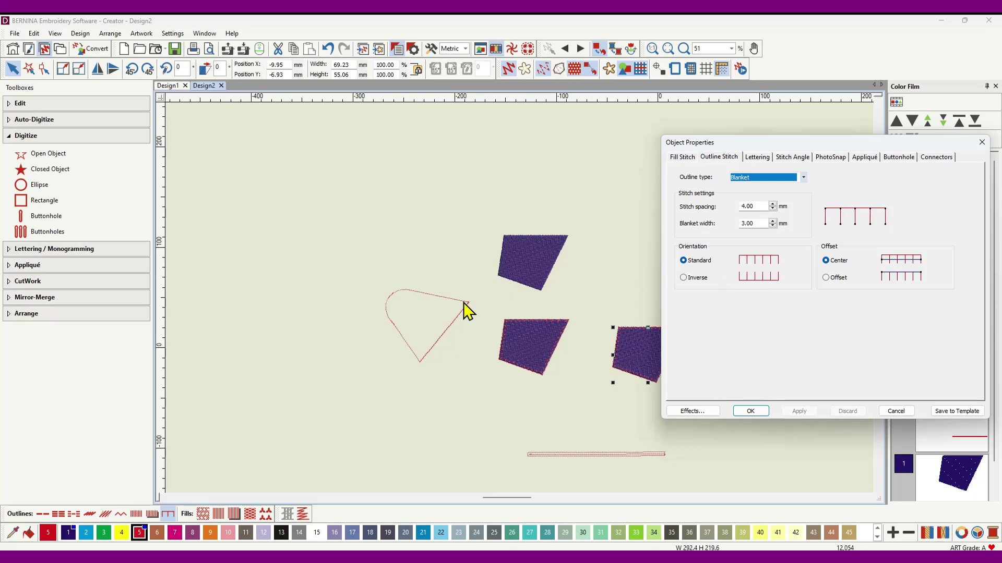
scroll(458, 328, up, 5)
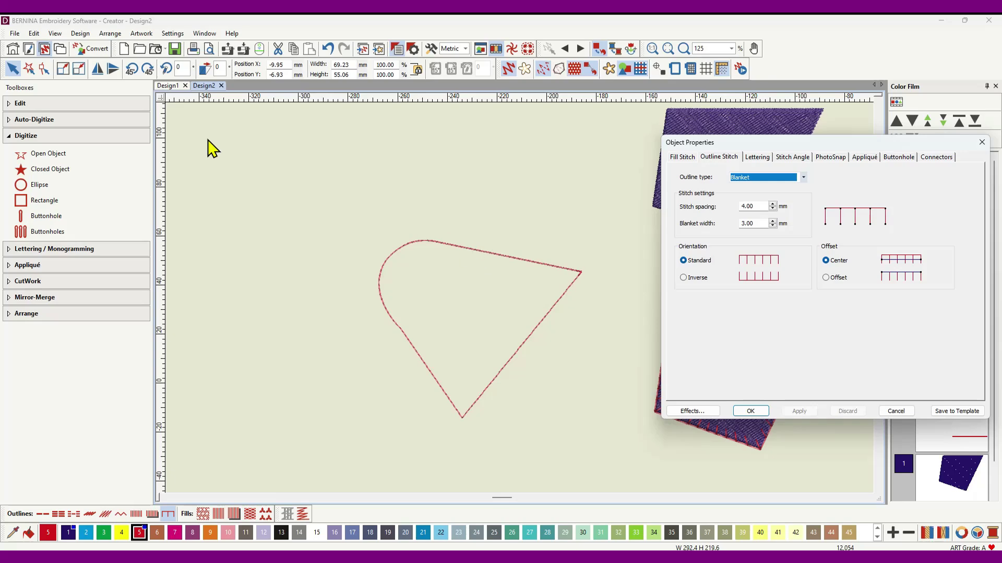
Create one Single offset outline at -1.50 mm inside the closed red outline, in colour 1 BERNINA
click(446, 244)
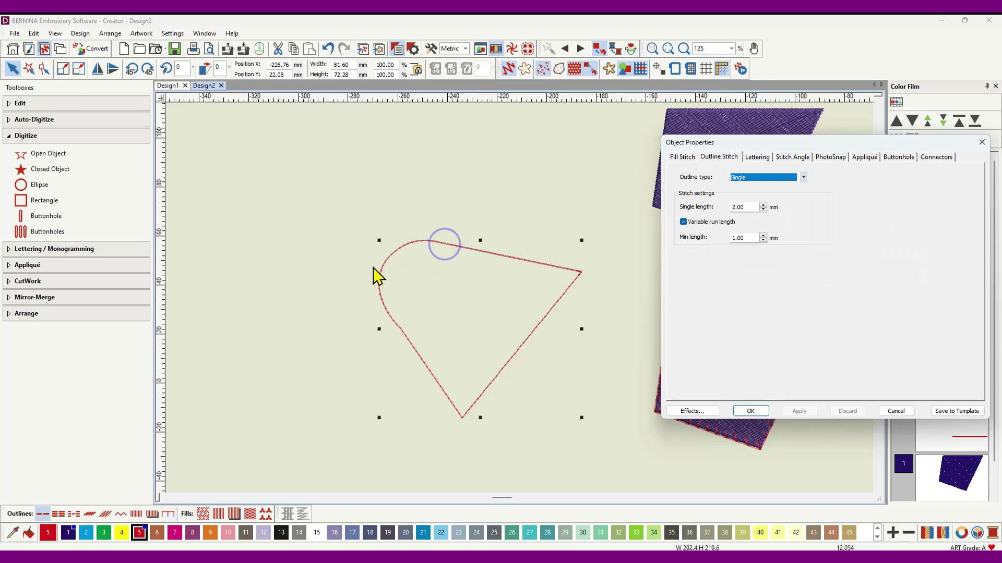
click(45, 104)
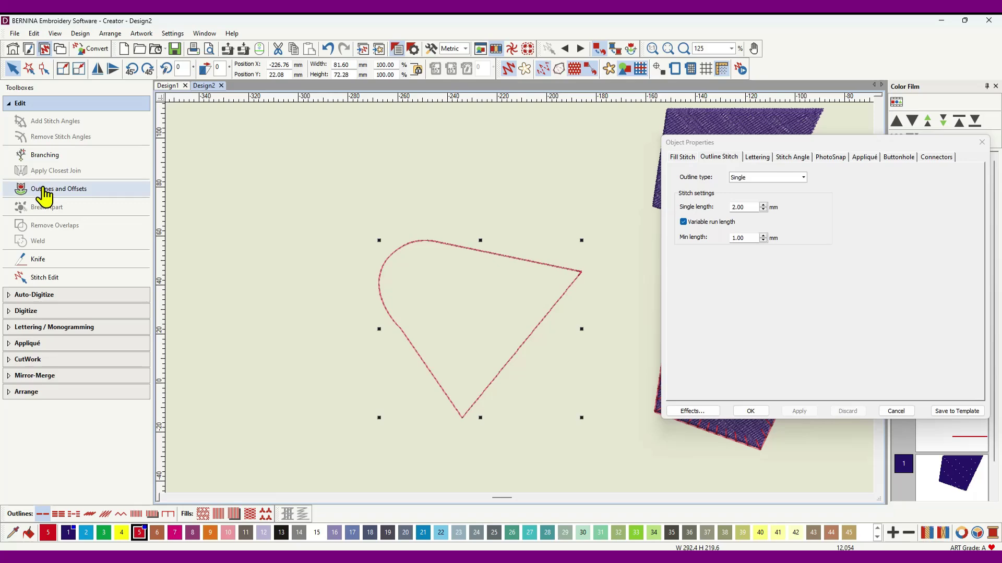
click(45, 191)
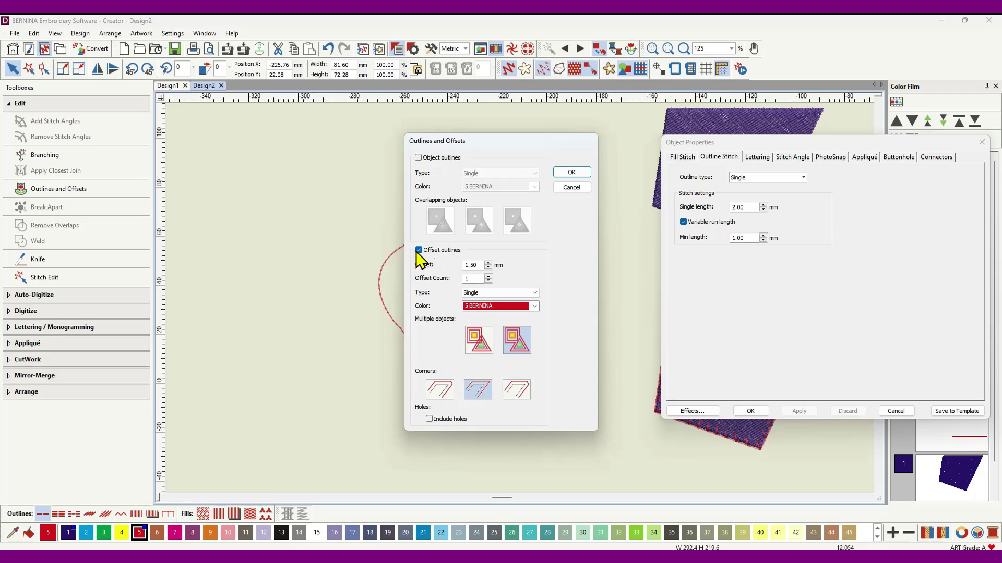
drag(479, 265, 466, 265)
click(535, 306)
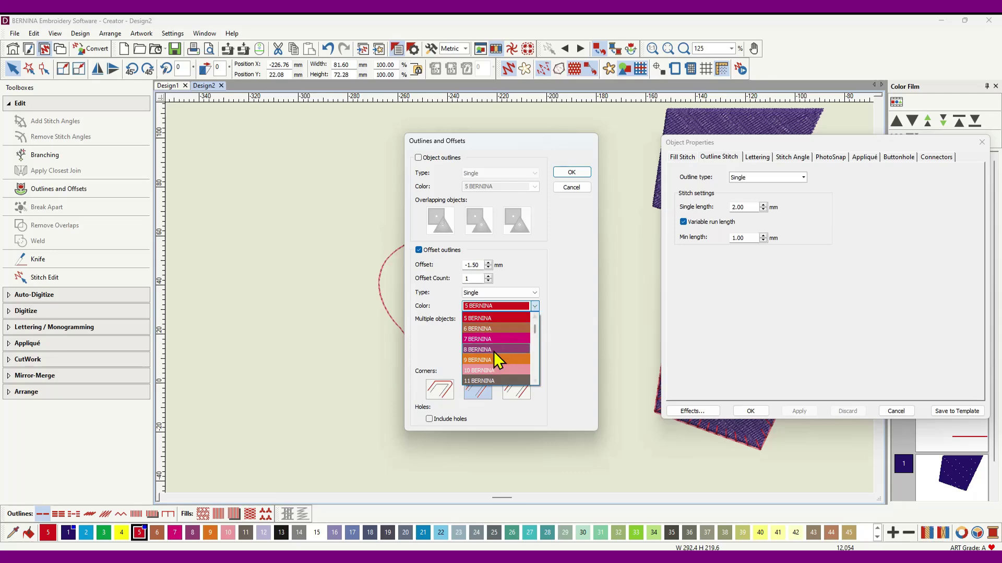
scroll(493, 350, up, 1)
click(493, 318)
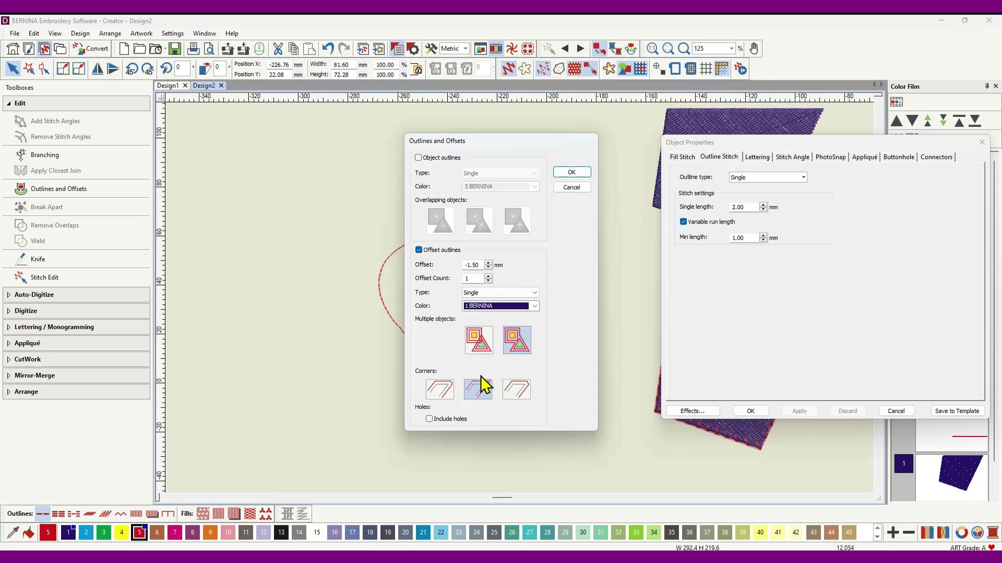
click(572, 173)
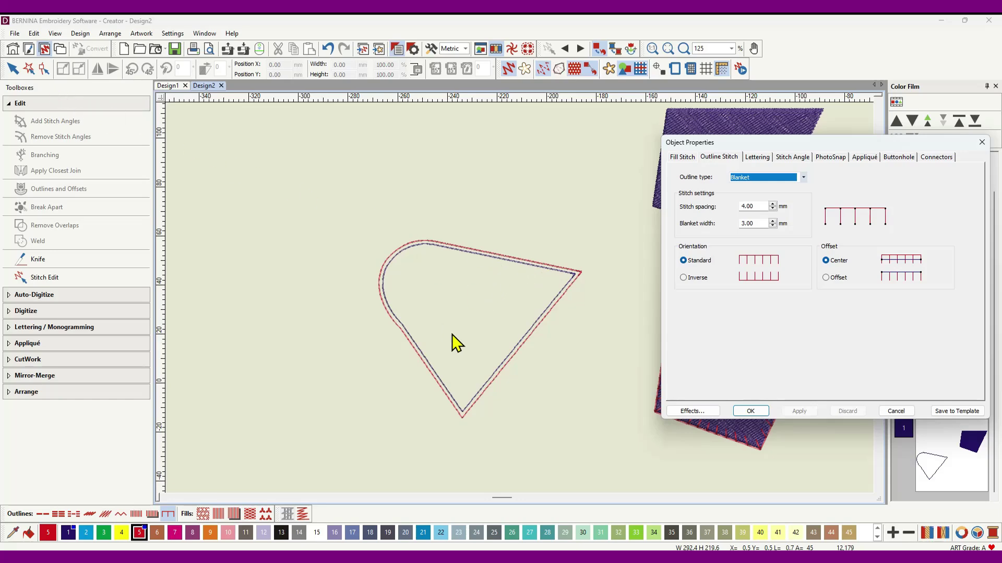
Reopen the Outlines and Offsets settings for the red outline, examine the available offset colours and outline types, and cancel
click(501, 260)
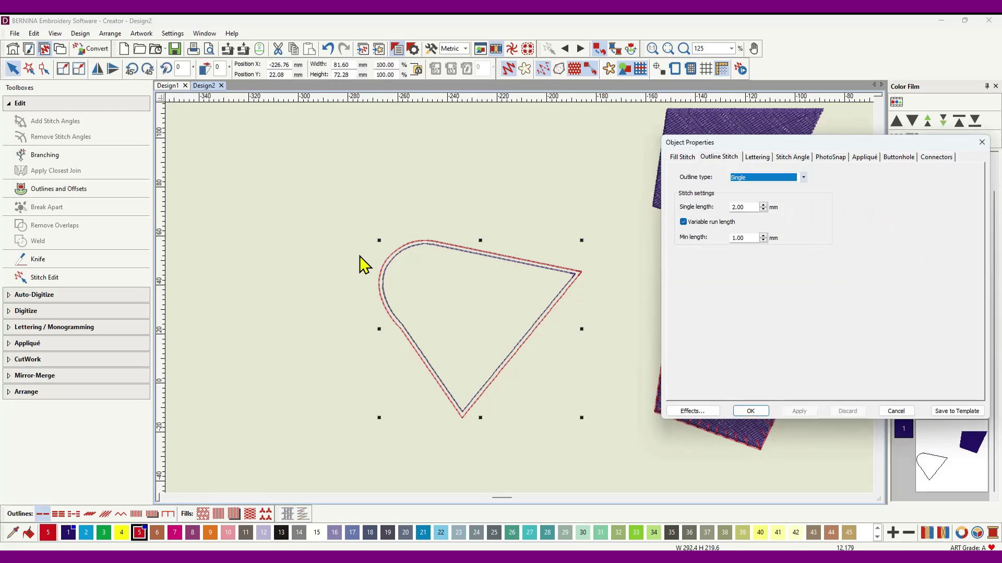
click(49, 192)
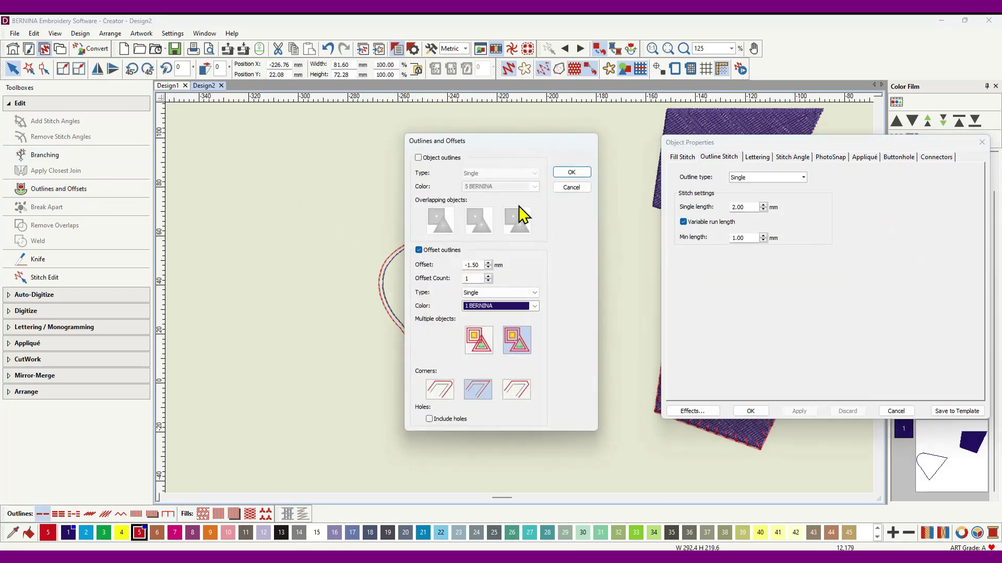
click(538, 307)
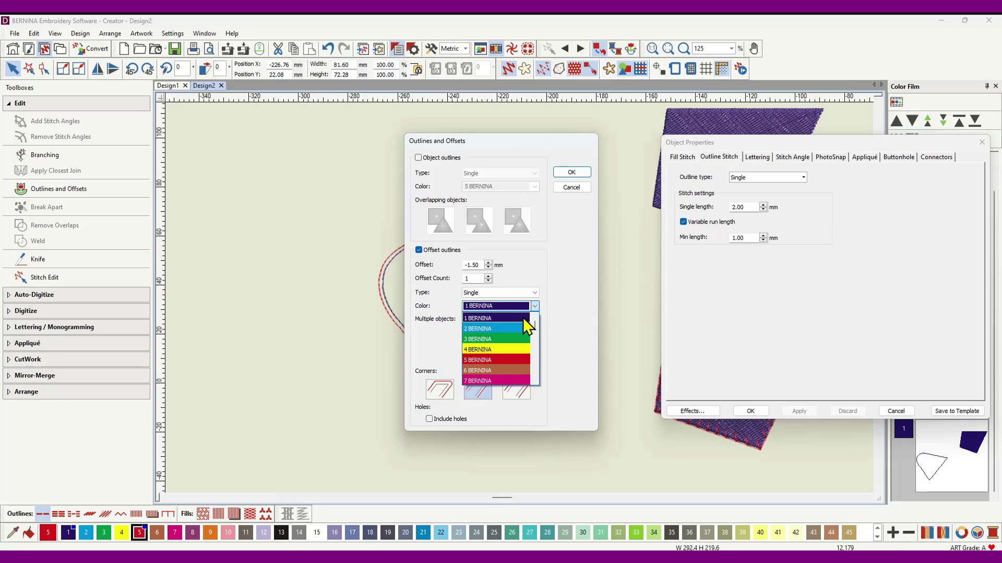
click(535, 304)
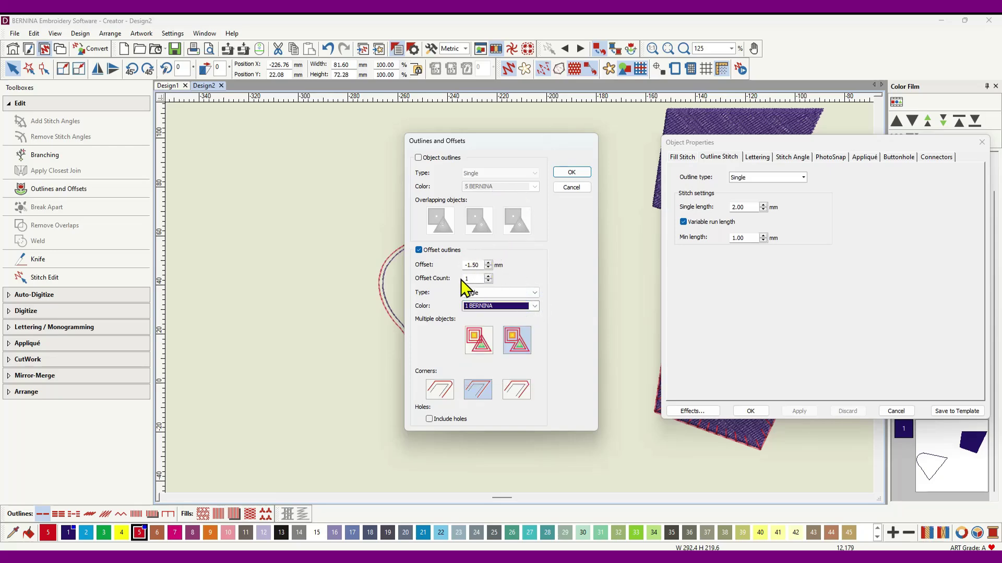
click(535, 292)
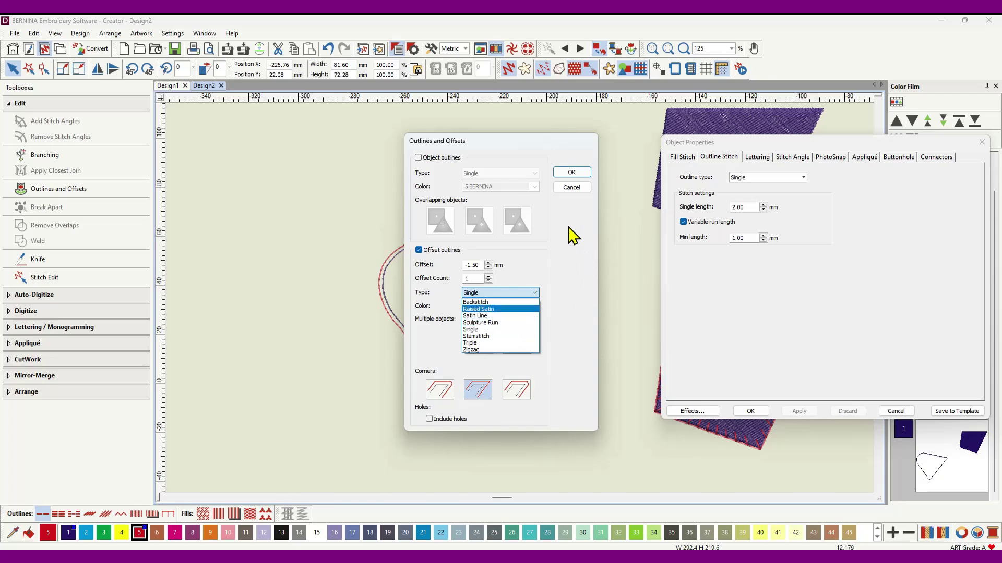
click(575, 189)
click(575, 190)
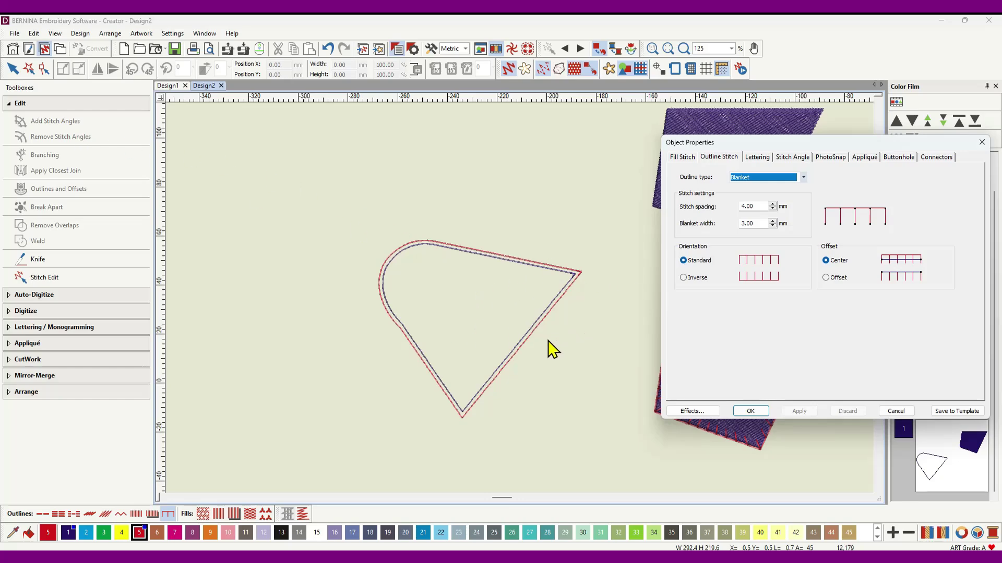
Show individual objects in the Color Film, select the inner offset outline and convert it to Blanket
click(896, 102)
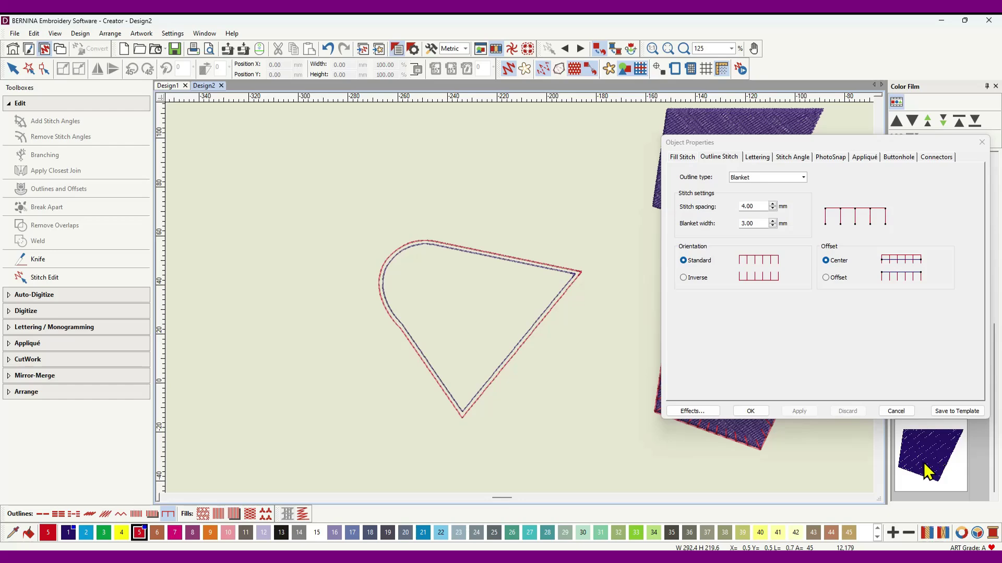
scroll(924, 464, up, 1)
click(930, 459)
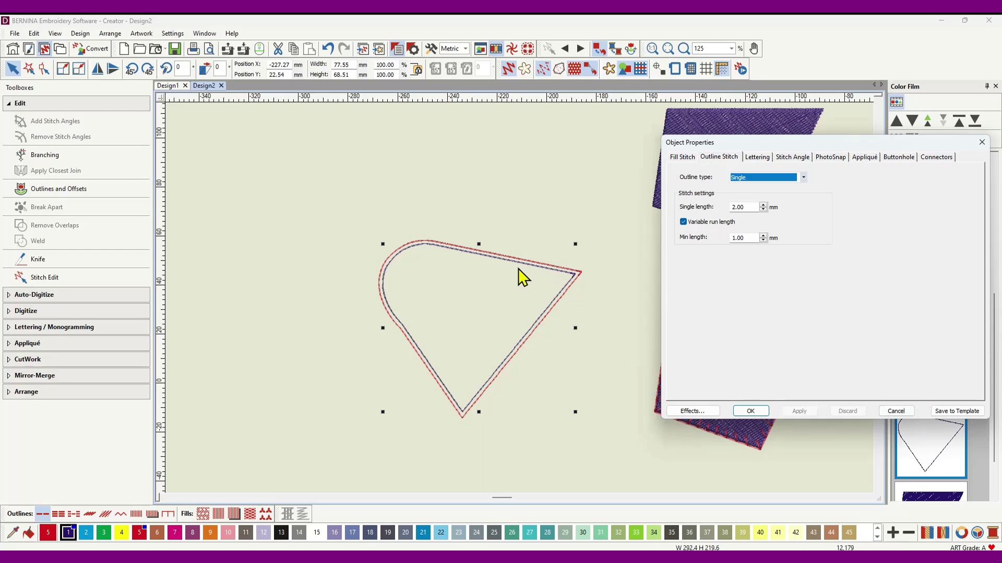
click(166, 513)
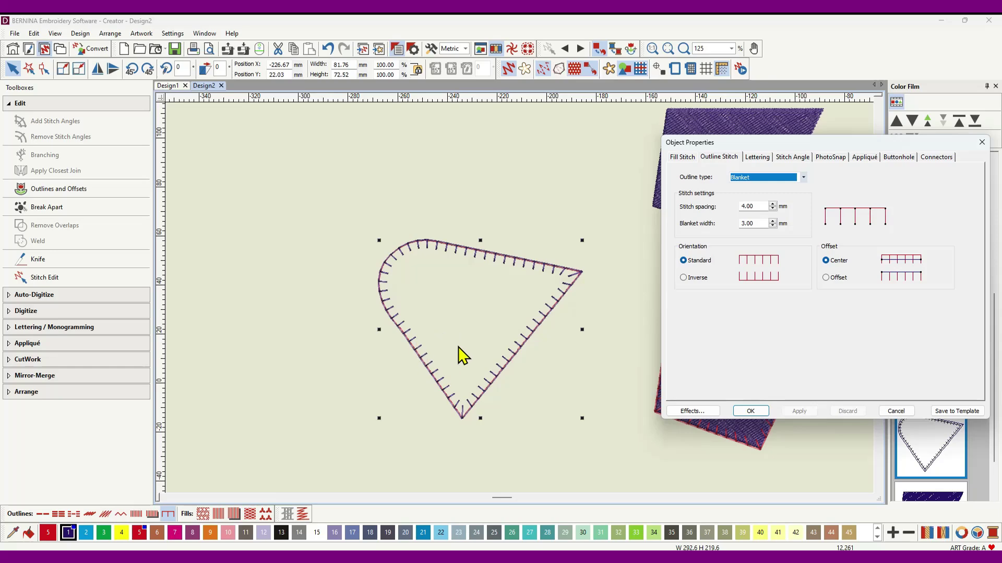
Move the Object Properties window aside and place a copy of the red single outline above the original at about X -225 mm, Y 124 mm
scroll(492, 330, down, 3)
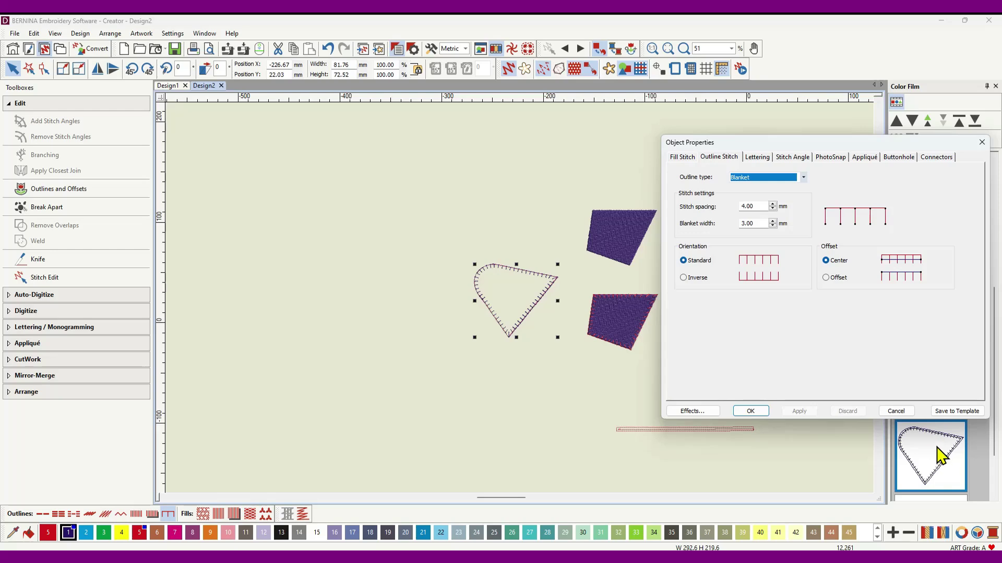
drag(905, 150, 308, 155)
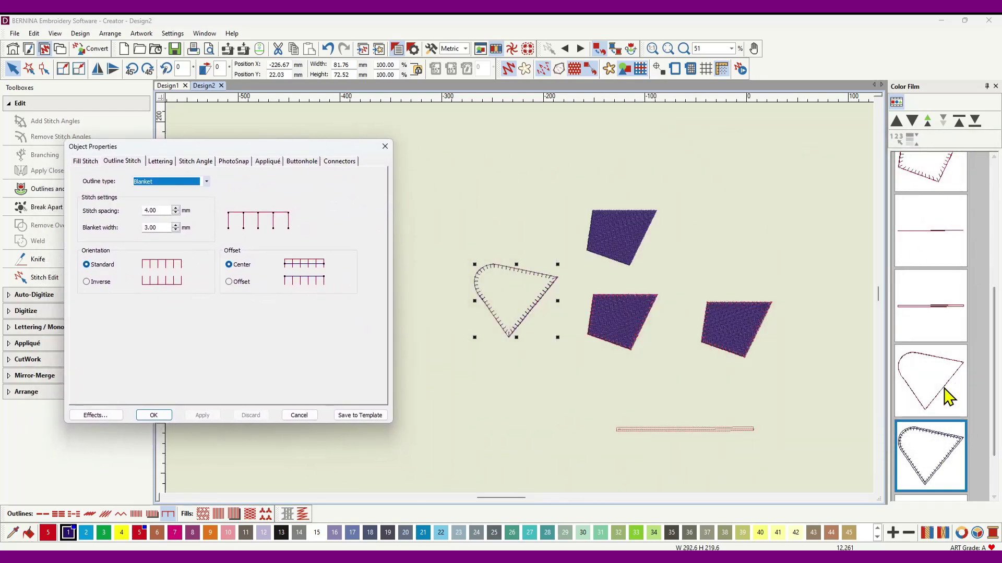
click(942, 384)
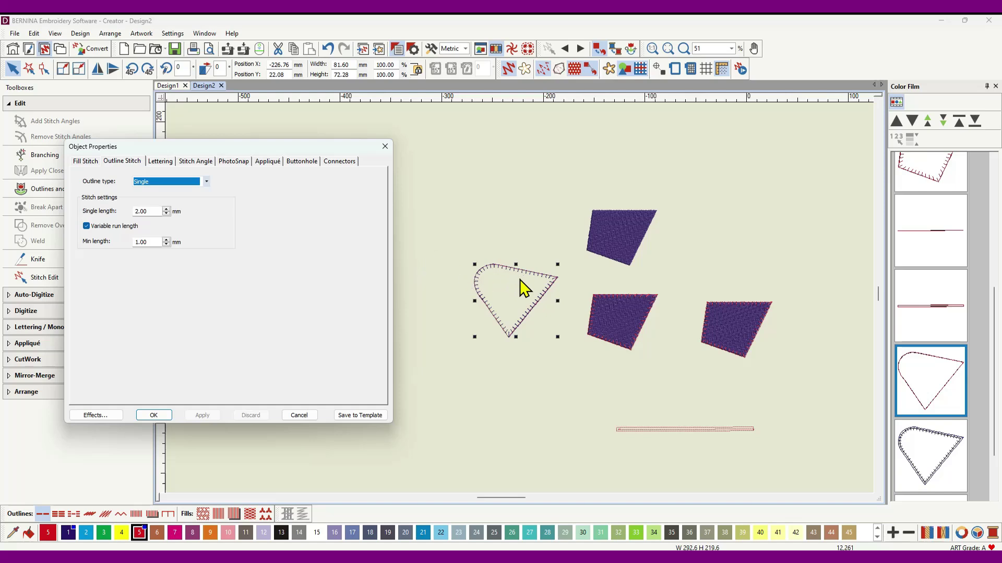
drag(519, 280, 519, 178)
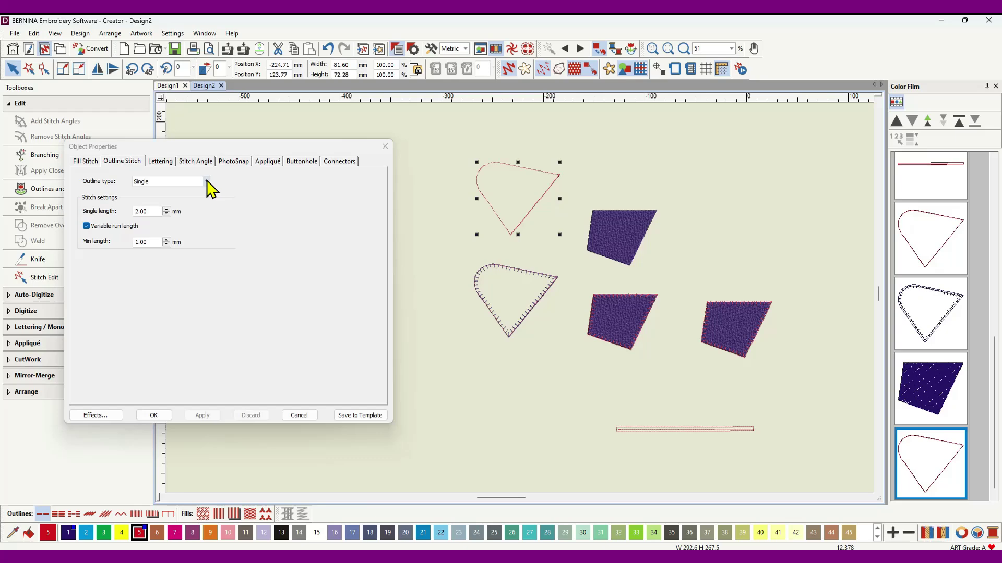
Convert the copied red outline to Blanket with the Offset setting and compare it with the blanket shape below
click(168, 514)
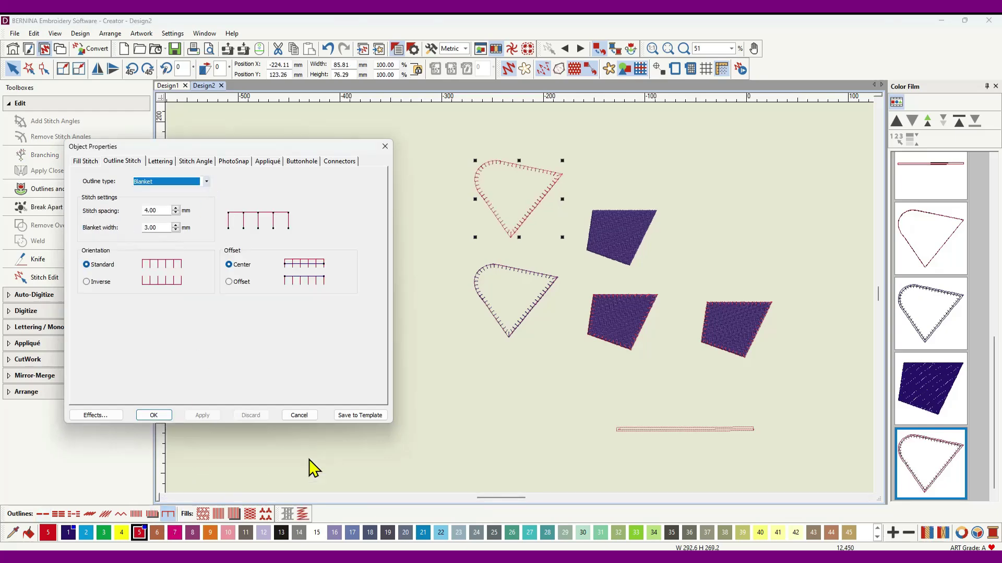
click(229, 282)
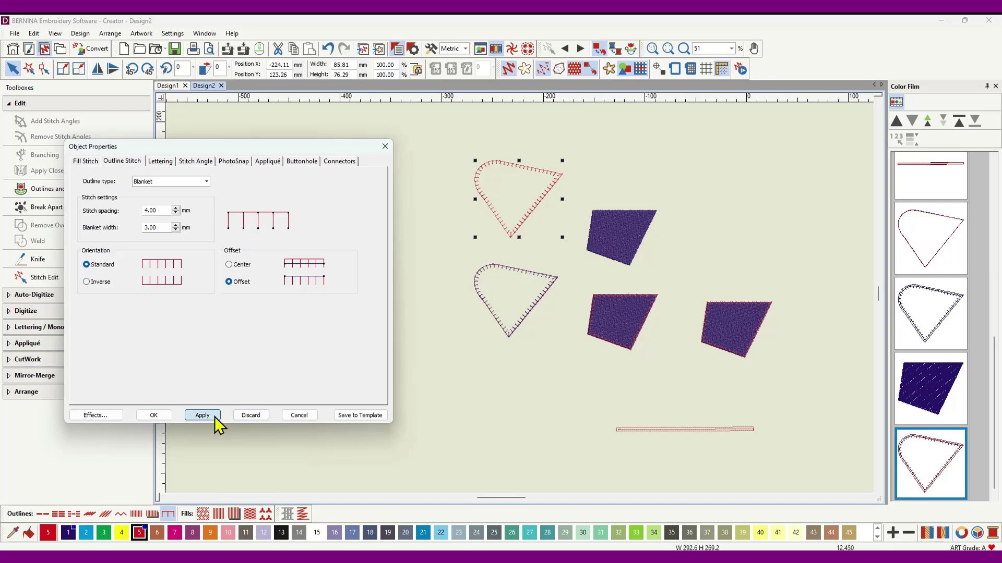
click(202, 416)
scroll(520, 253, up, 3)
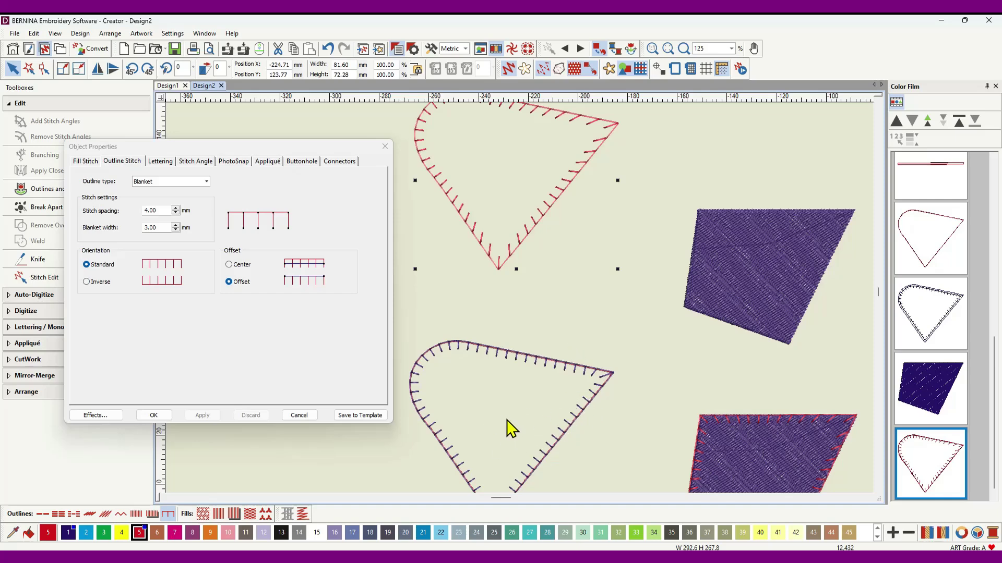
Create a Single offset outline at -1.50 mm in colour 5 BERNINA inside the upper purple fill and convert it to Blanket
click(762, 259)
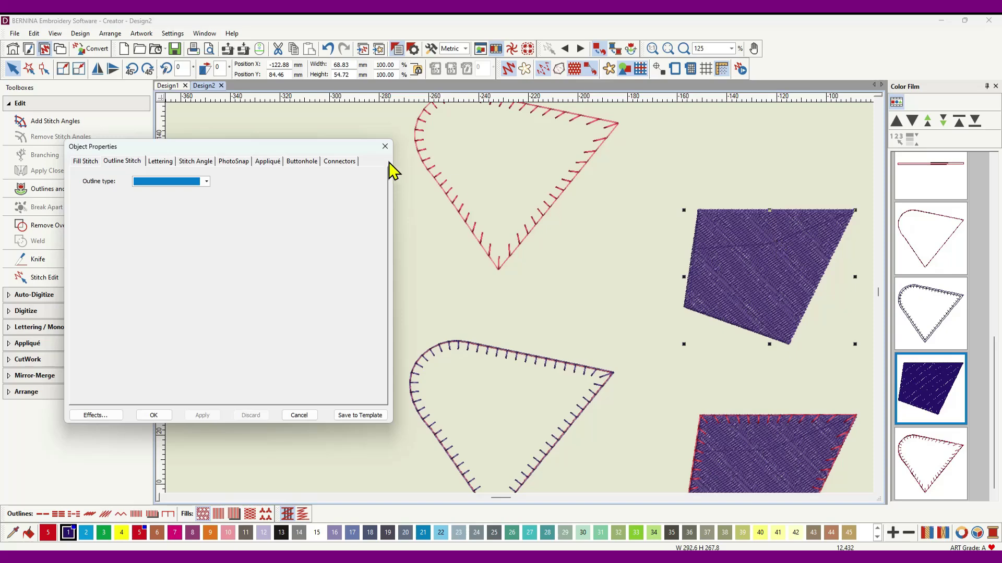
click(385, 146)
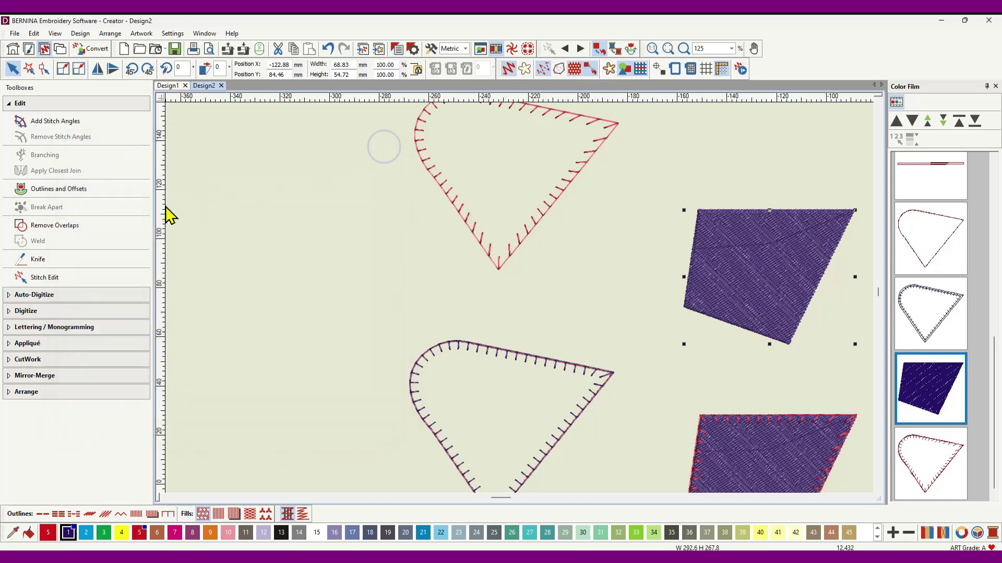
click(54, 188)
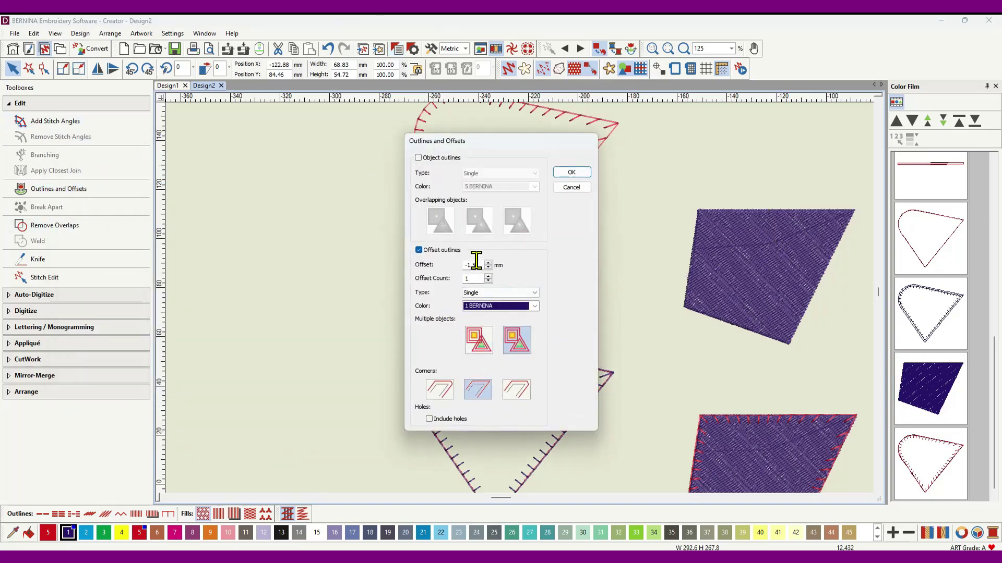
click(534, 307)
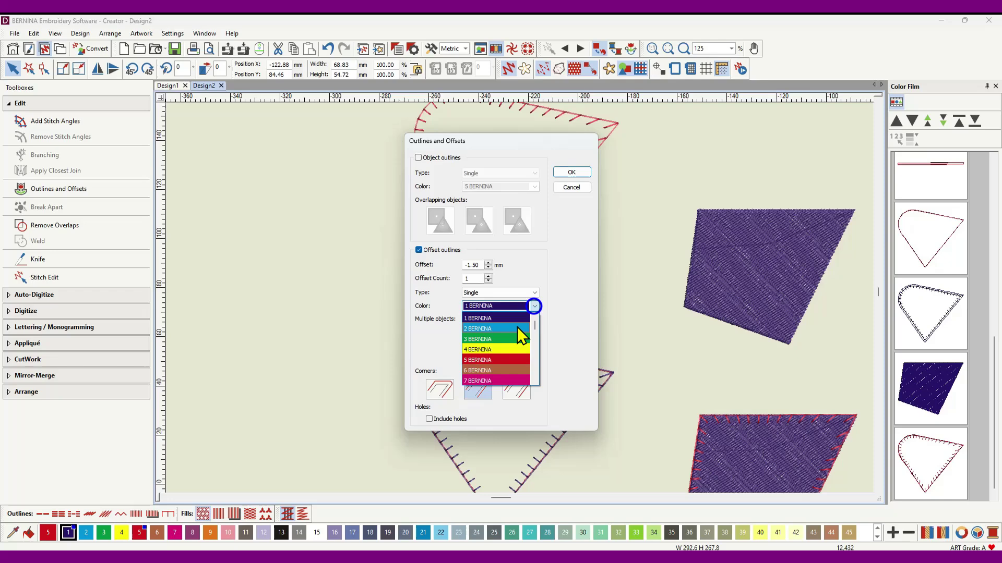
click(497, 359)
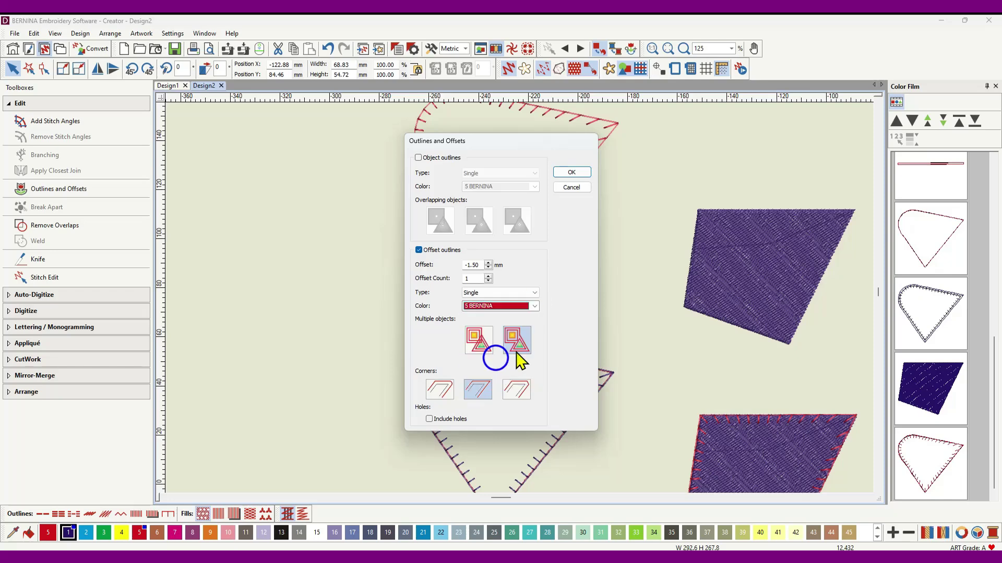
click(571, 172)
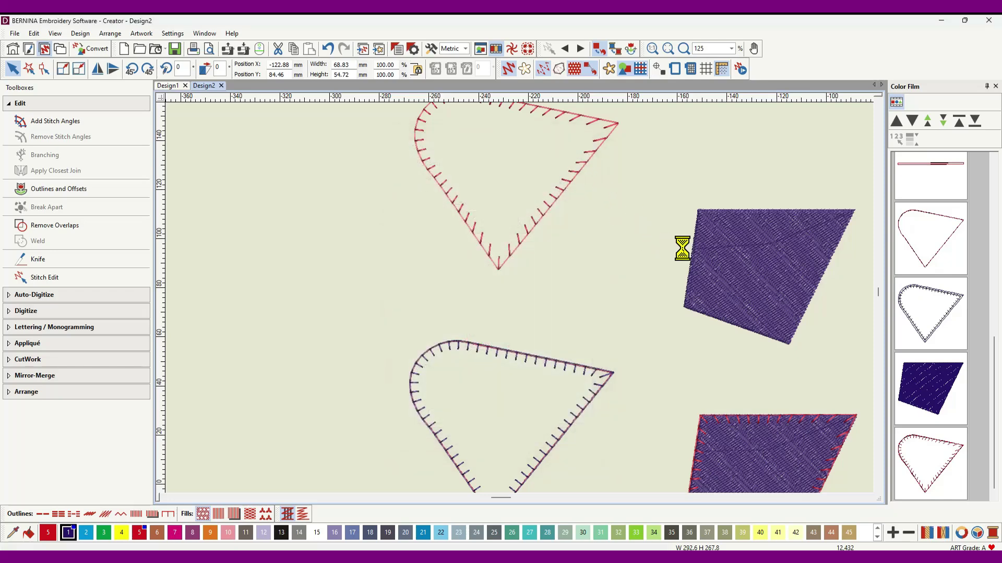
click(924, 468)
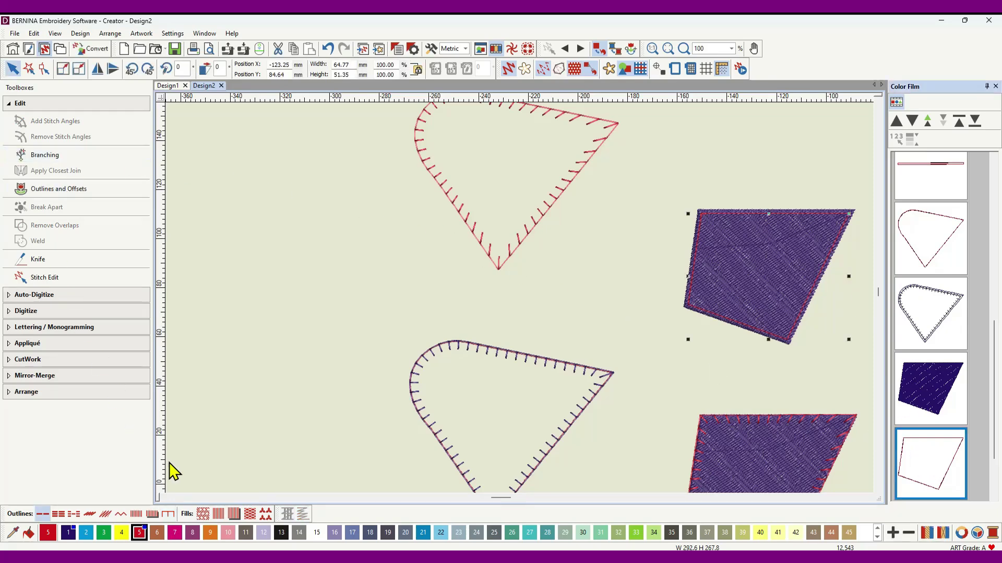
click(168, 514)
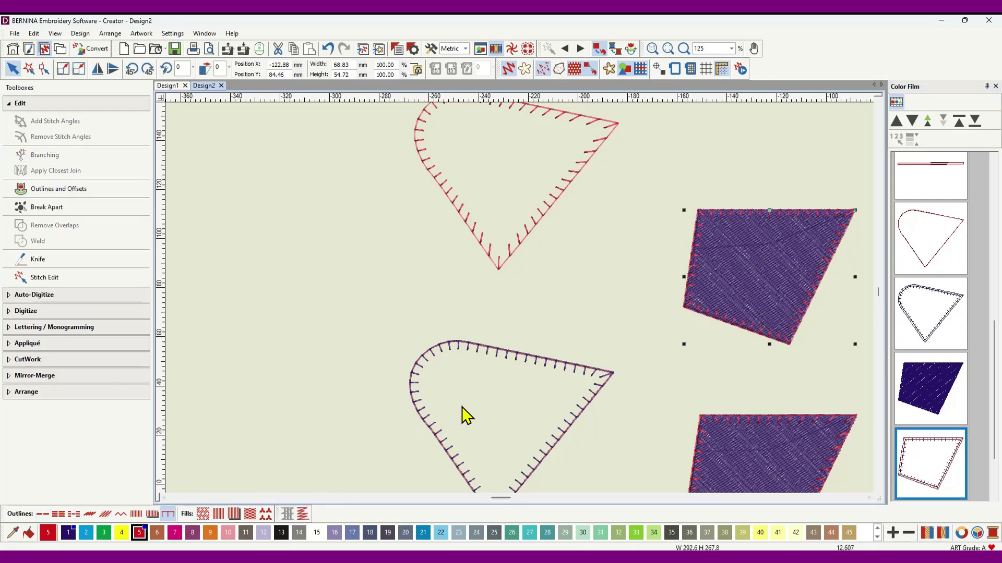